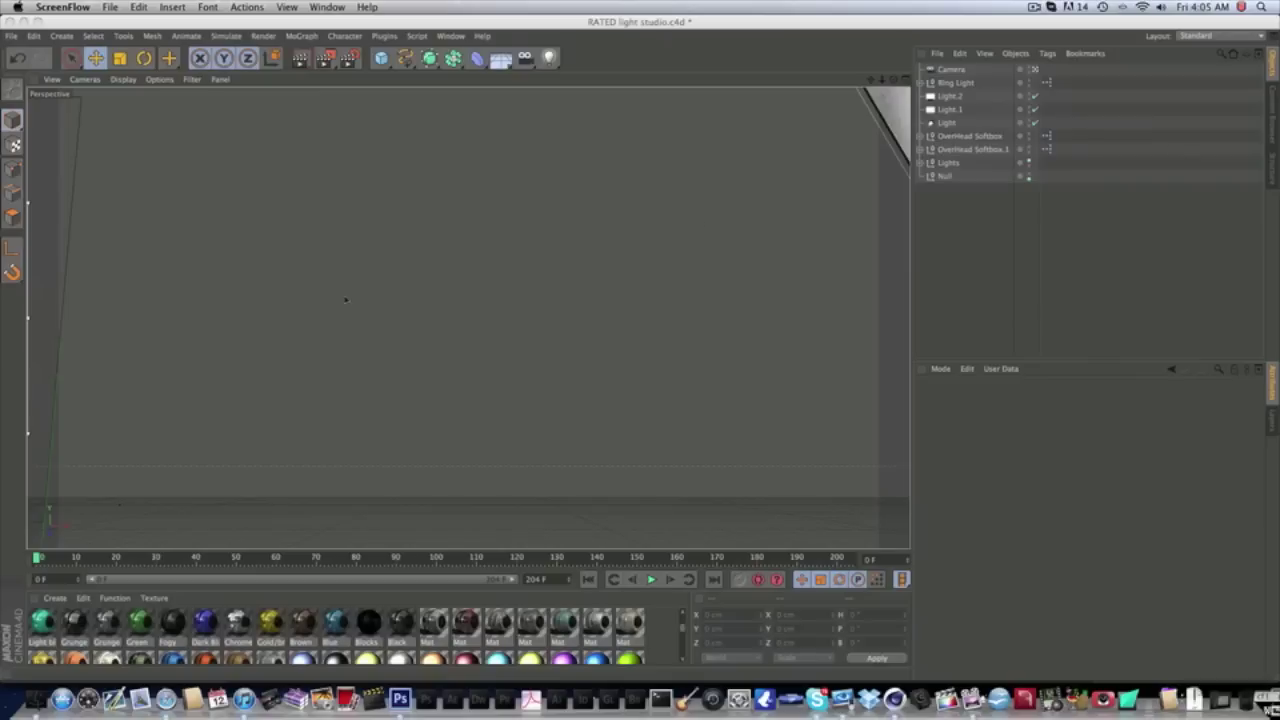
- Create a new blank material in the material list and open its color settings in the Material Editor
scroll(427, 652, "up", 3)
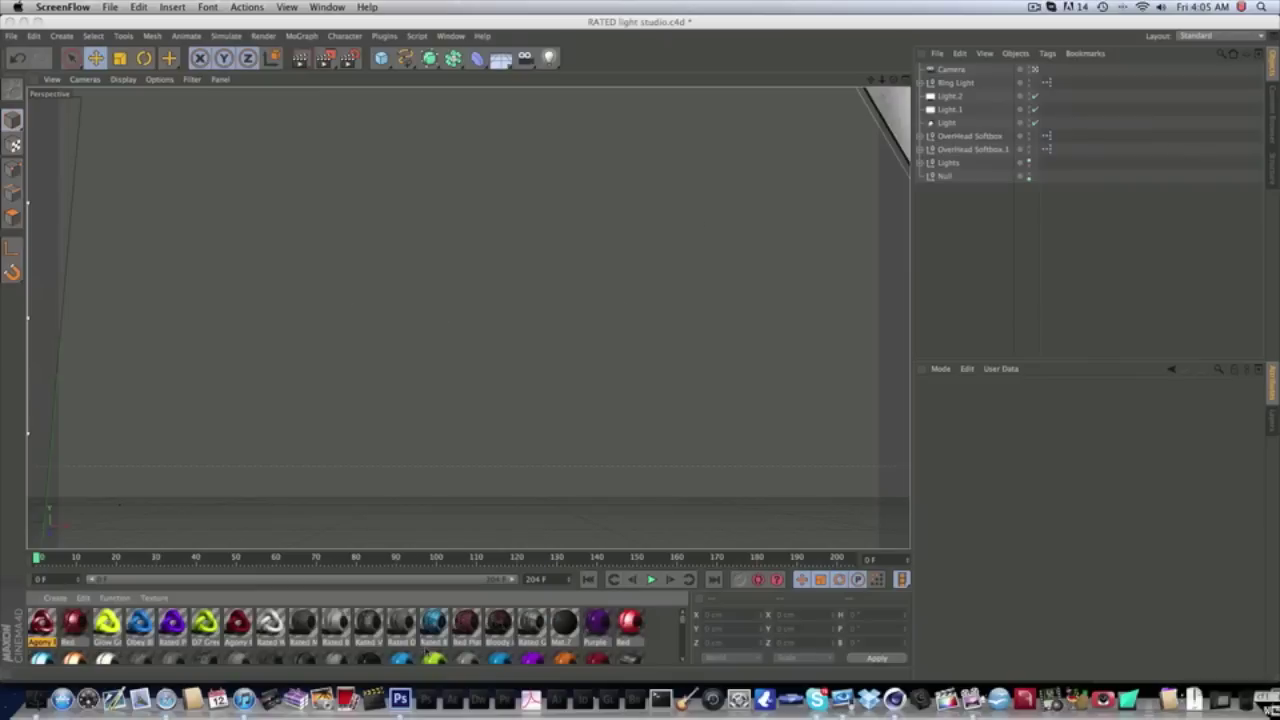
scroll(427, 652, "down", 3)
scroll(427, 652, "up", 3)
left_click(651, 624)
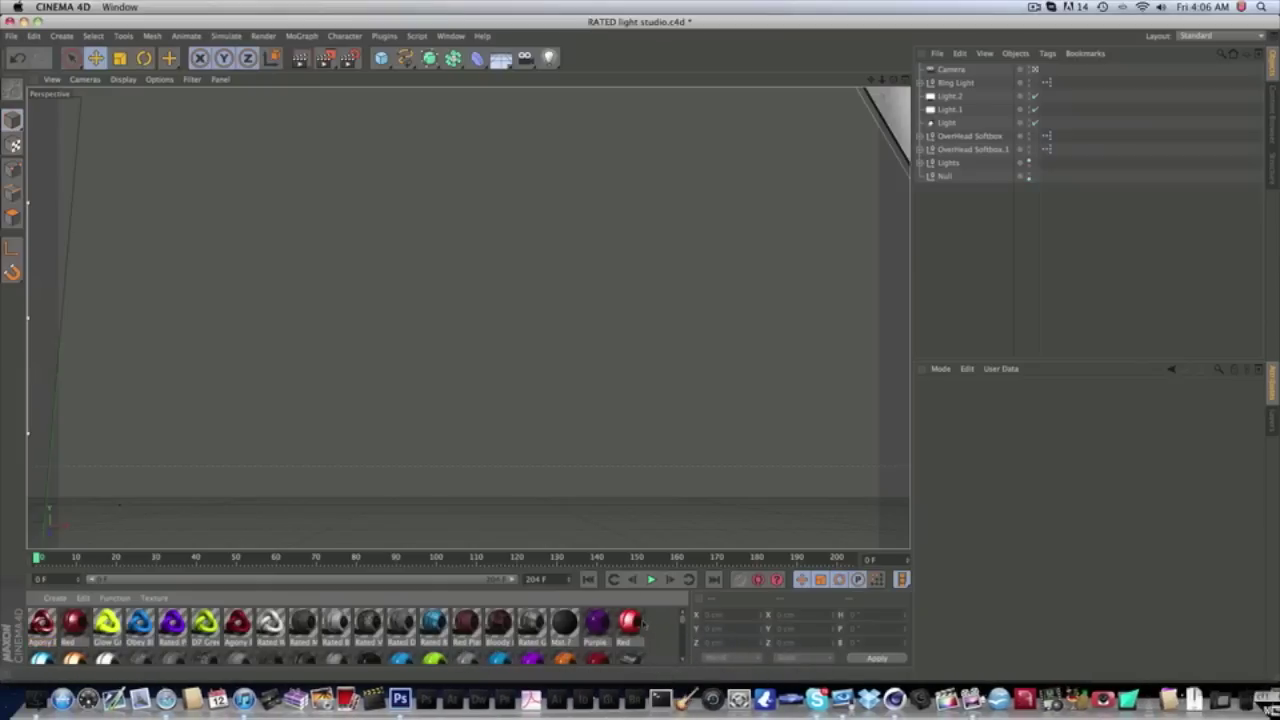
double_click(655, 625)
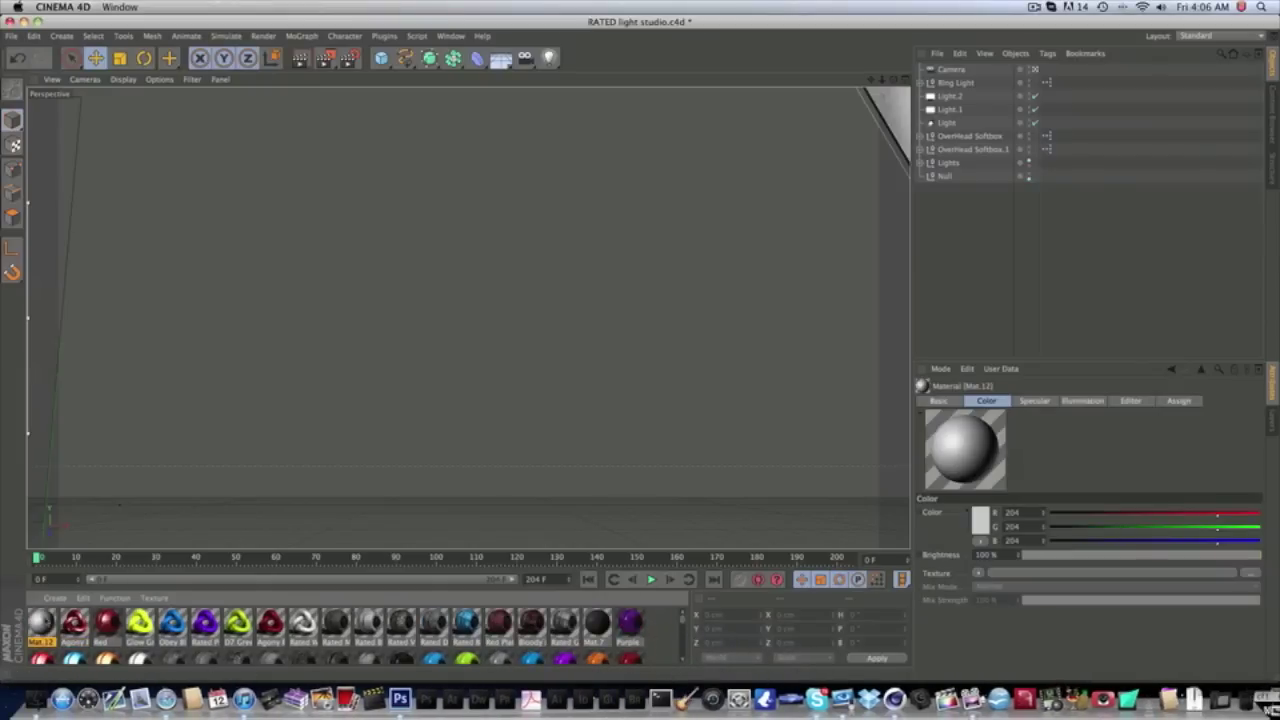
double_click(44, 622)
left_click(217, 233)
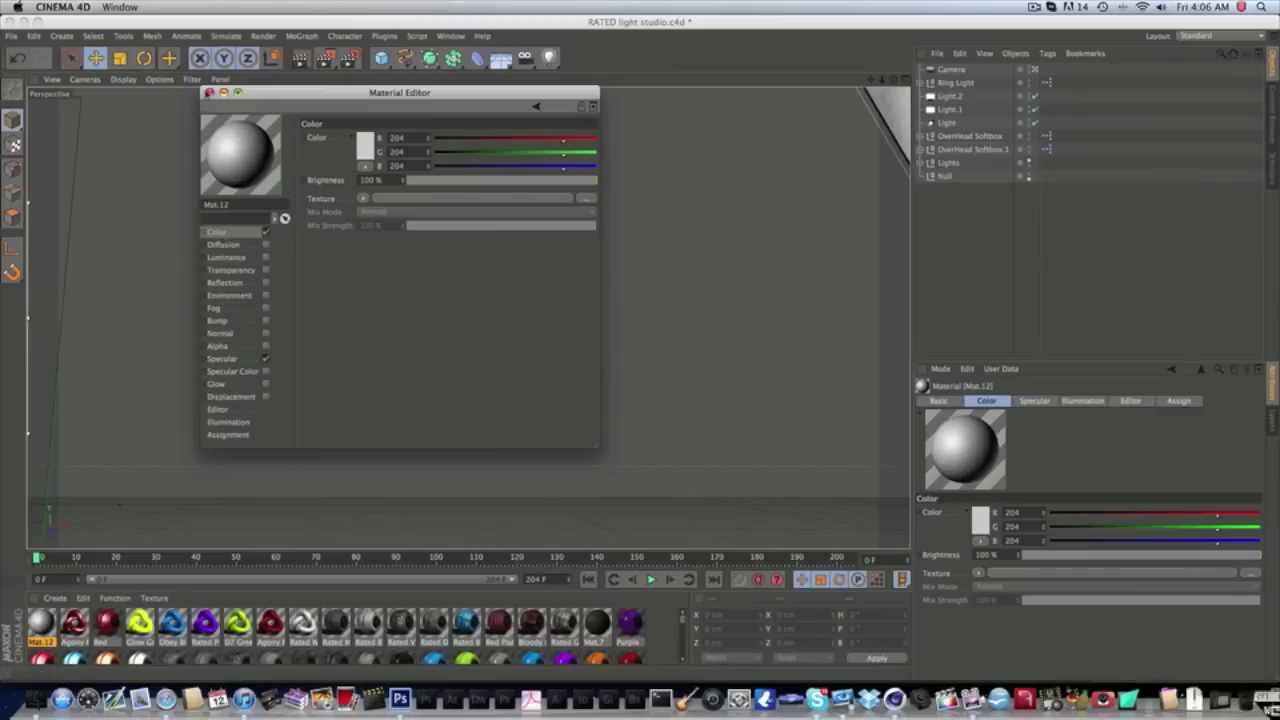
left_click(209, 92)
- Add a MoText object and place it above the floor at about X 268, Y 287, Z -53 cm
left_click(302, 36)
left_click(302, 36)
left_click(302, 36)
left_click(321, 196)
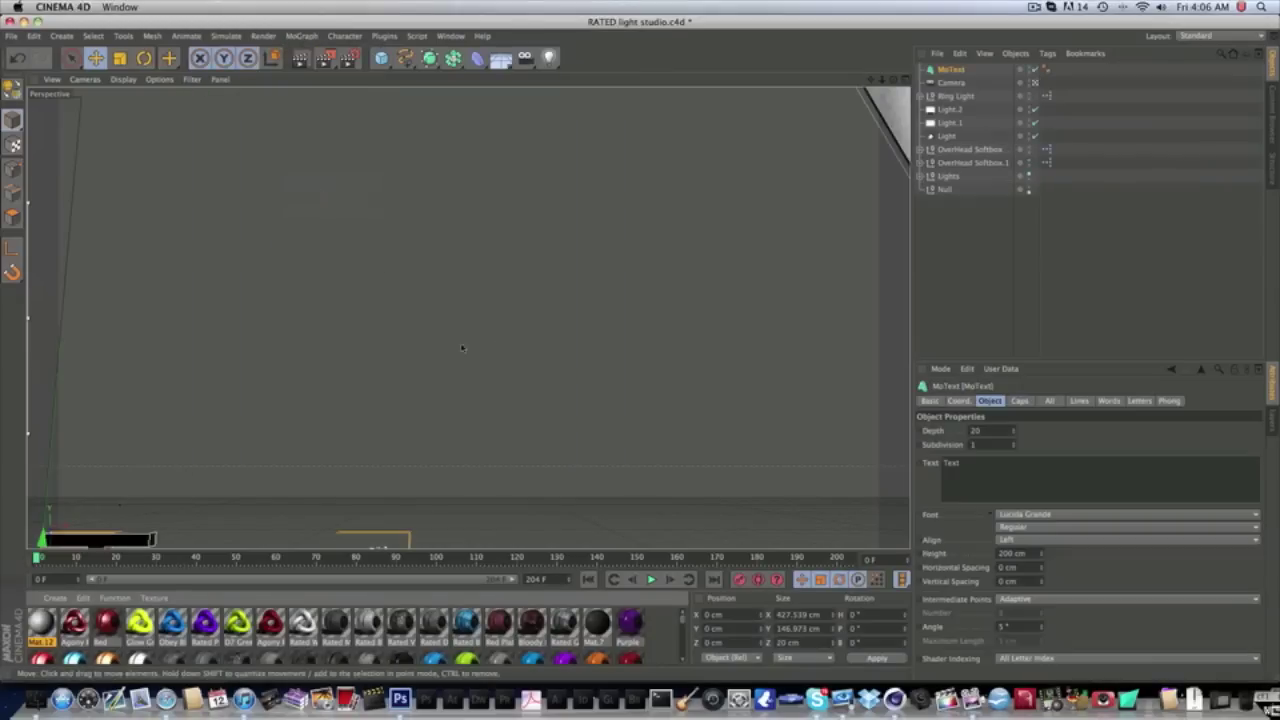
left_click_drag(515, 280, 535, 237)
left_click_drag(430, 405, 536, 271)
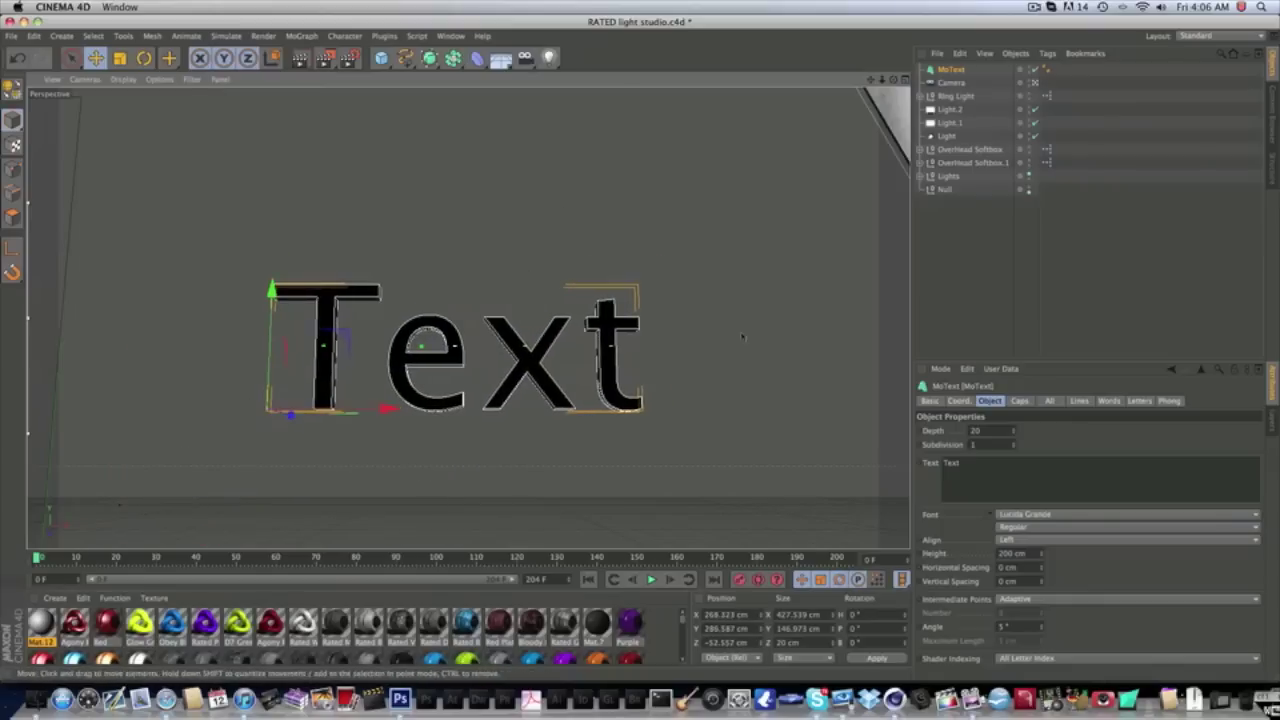
- Replace the MoText object's default text with "Rated Text Tut"
double_click(951, 462)
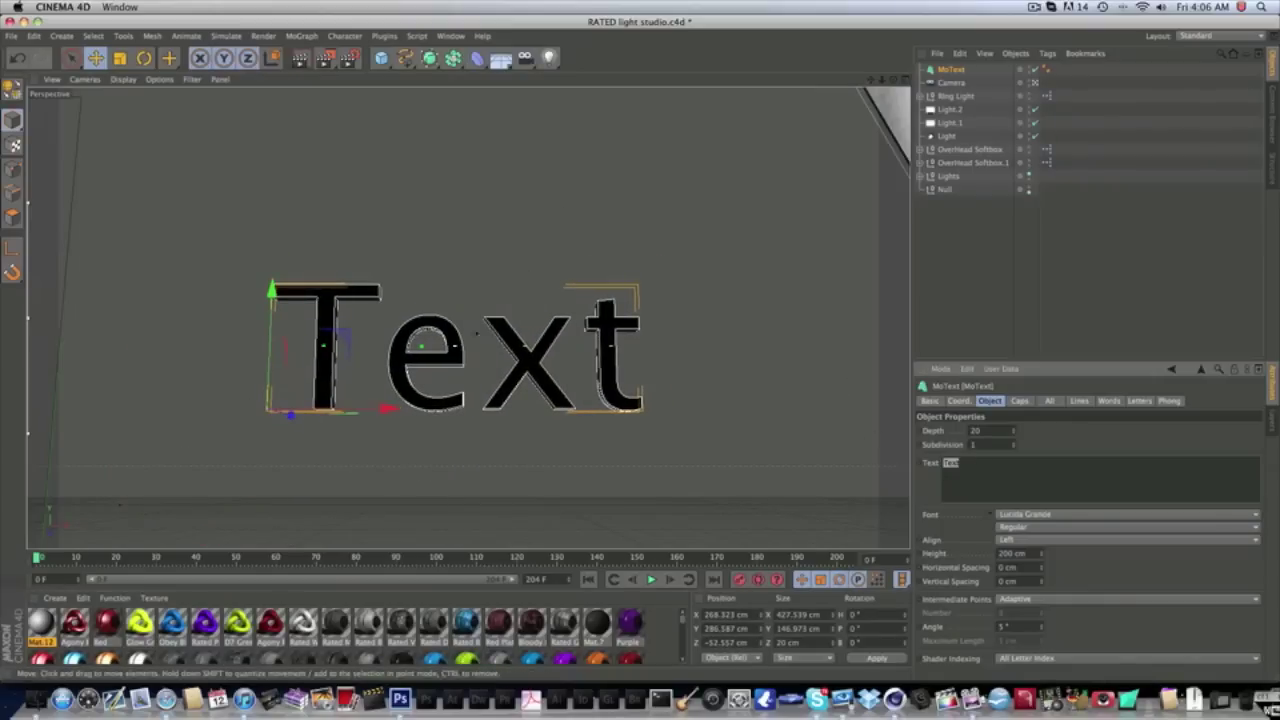
left_click(959, 462)
key("BackSpace")
key("BackSpace")
key("BackSpace")
key("BackSpace")
type("R")
key("BackSpace")
type("T")
key("BackSpace")
type("RAT")
key("BackSpace")
key("BackSpace")
type("ated Text Tut")
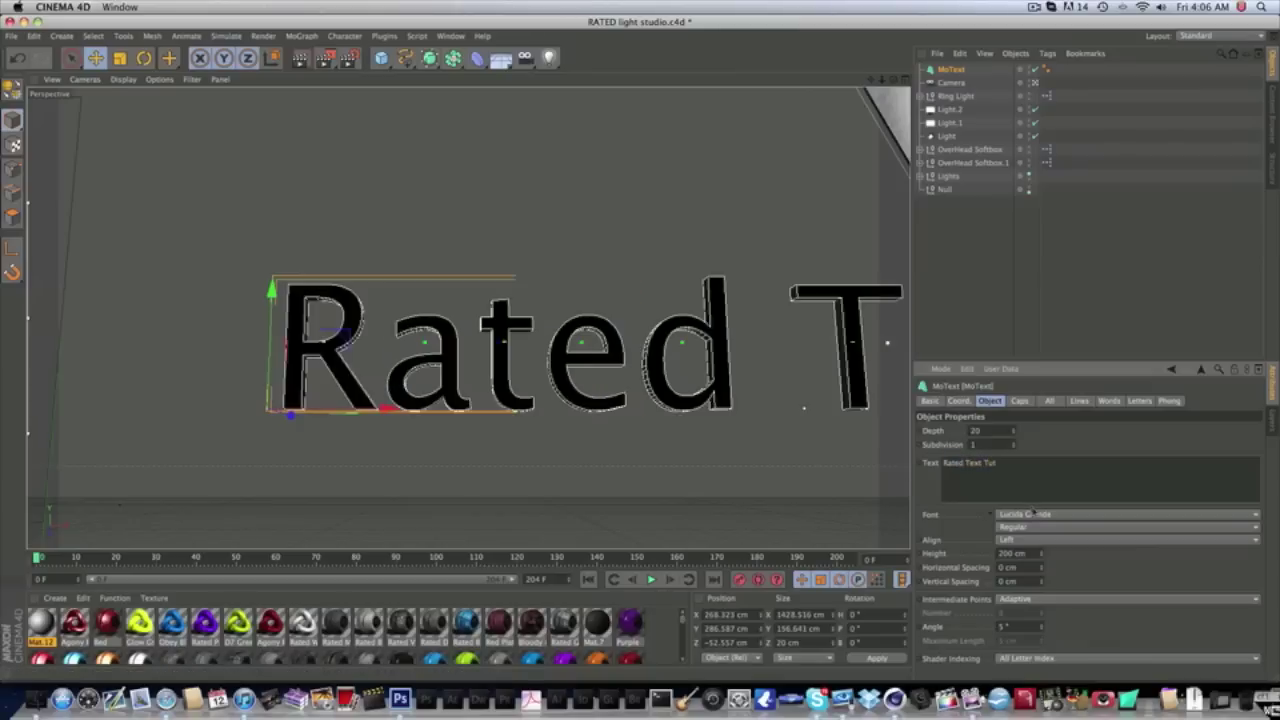
- Set the MoText font to Avengeance Heroic Avenger
left_click(1035, 514)
scroll(1035, 514, "up", 10)
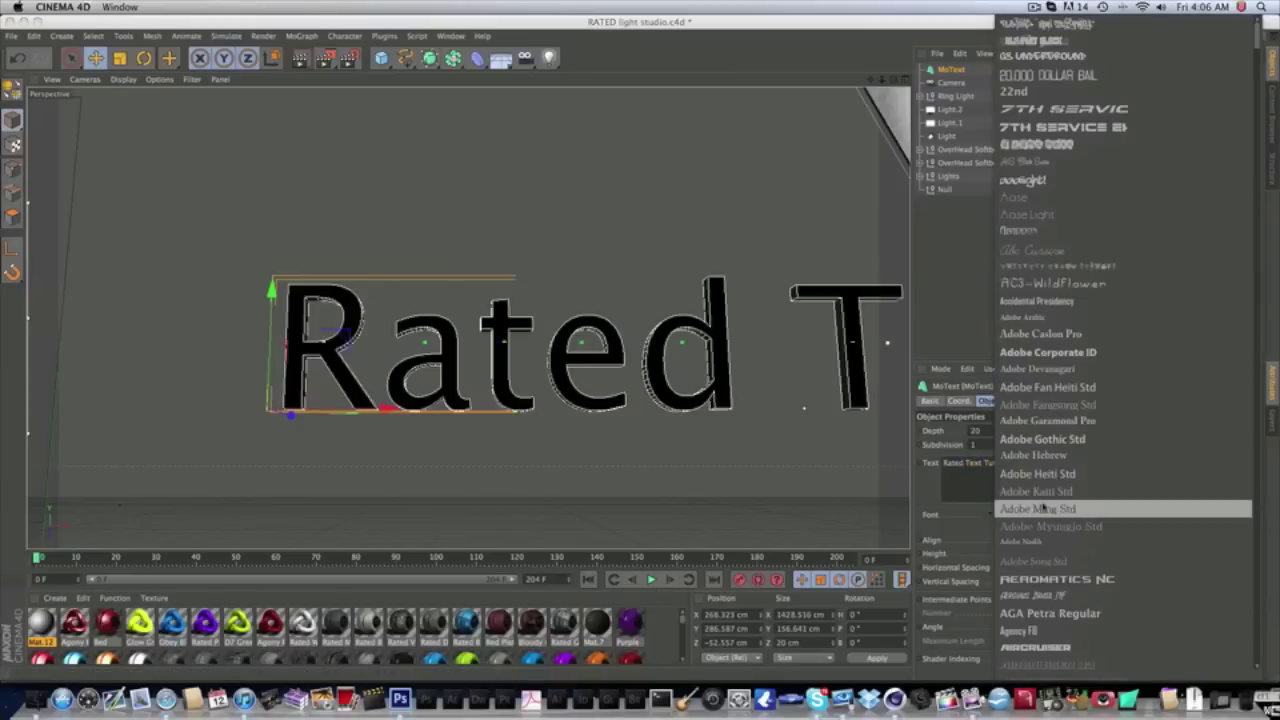
scroll(1057, 665, "down", 7)
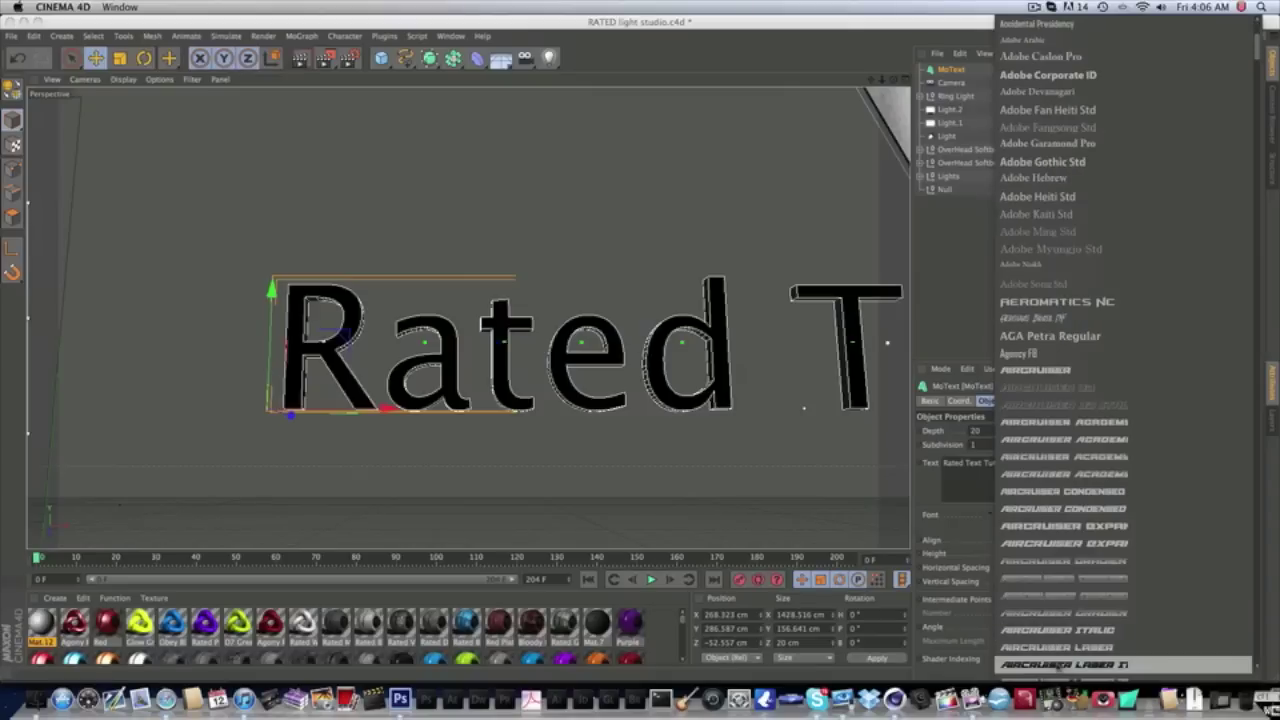
scroll(1056, 670, "down", 6)
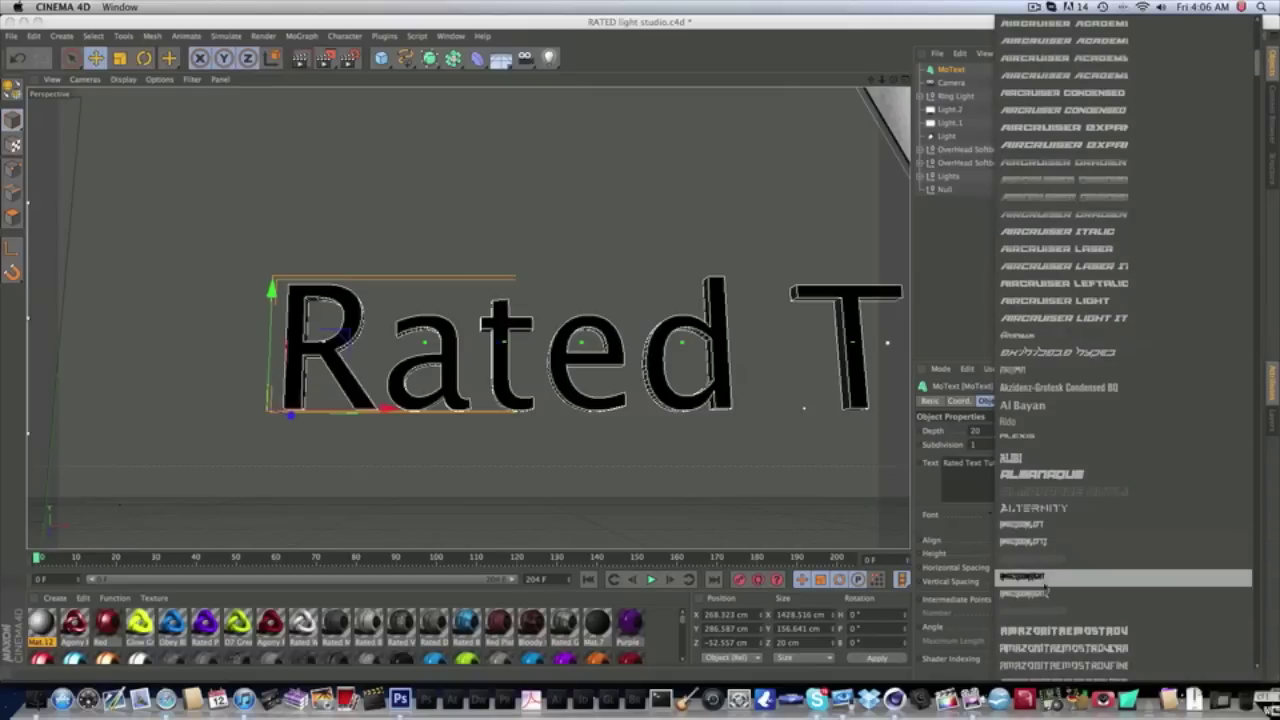
scroll(1056, 660, "down", 4)
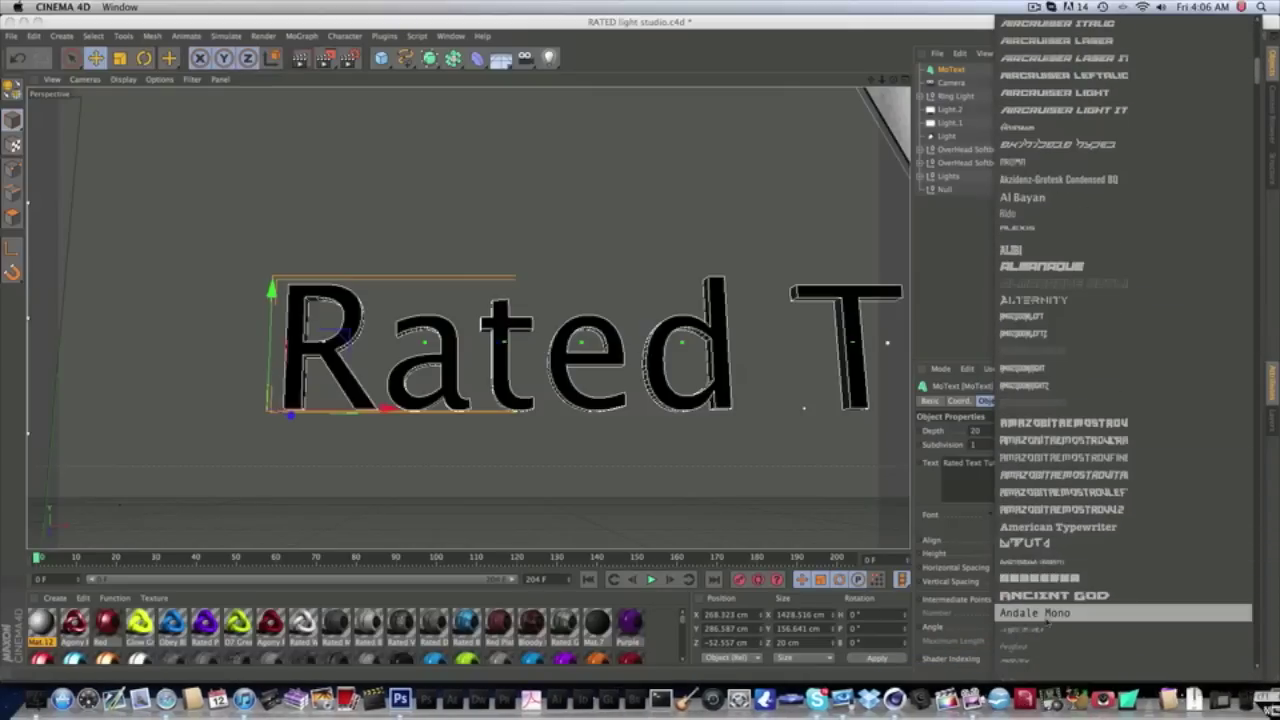
scroll(1034, 682, "down", 10)
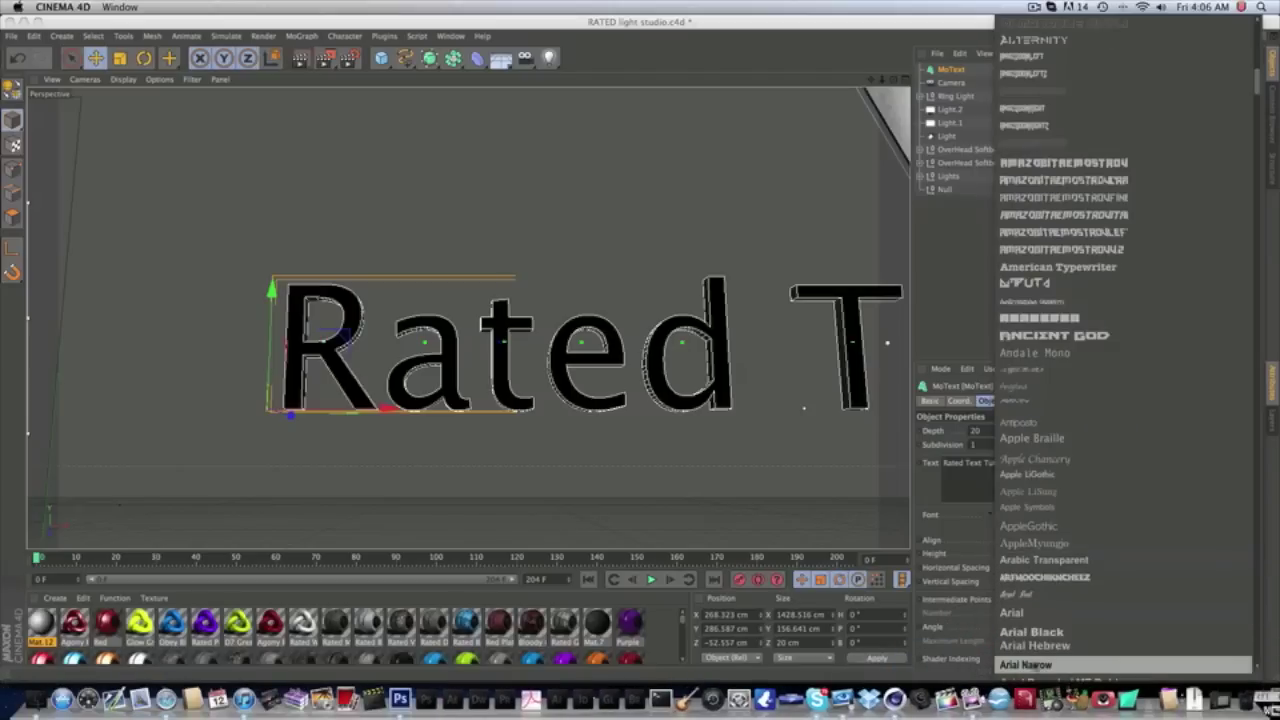
scroll(1036, 670, "down", 5)
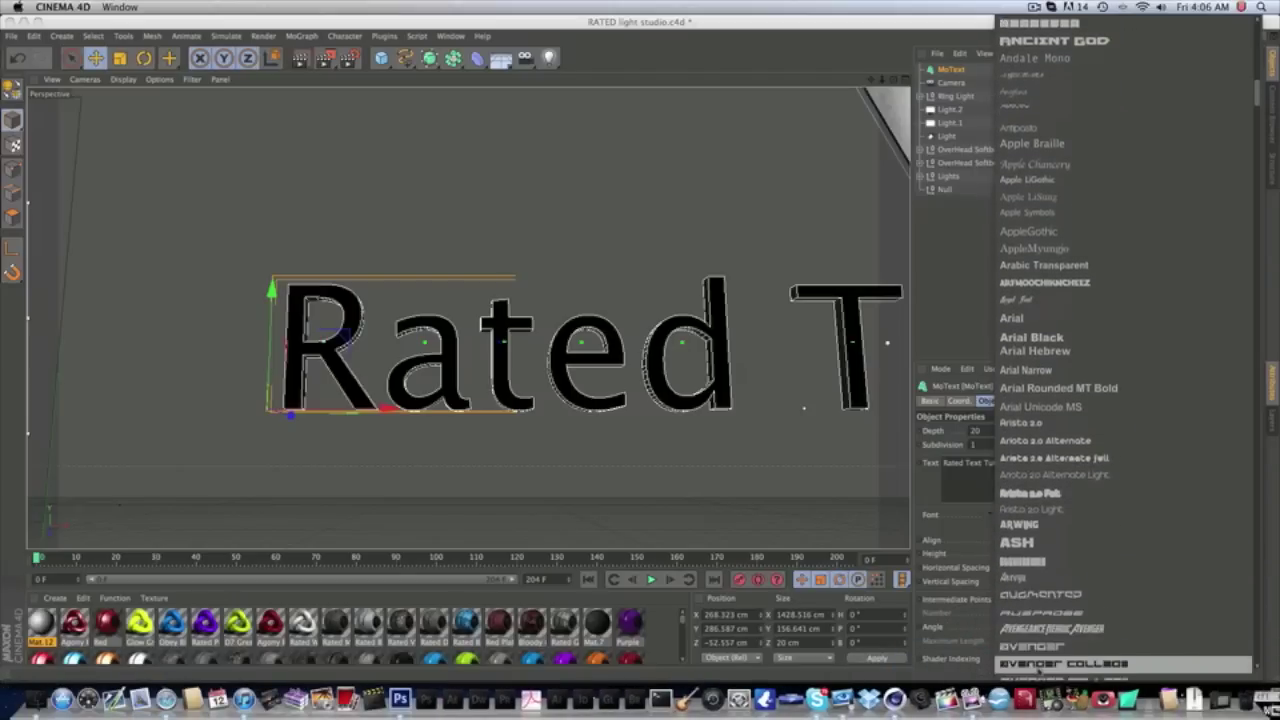
left_click(1043, 577)
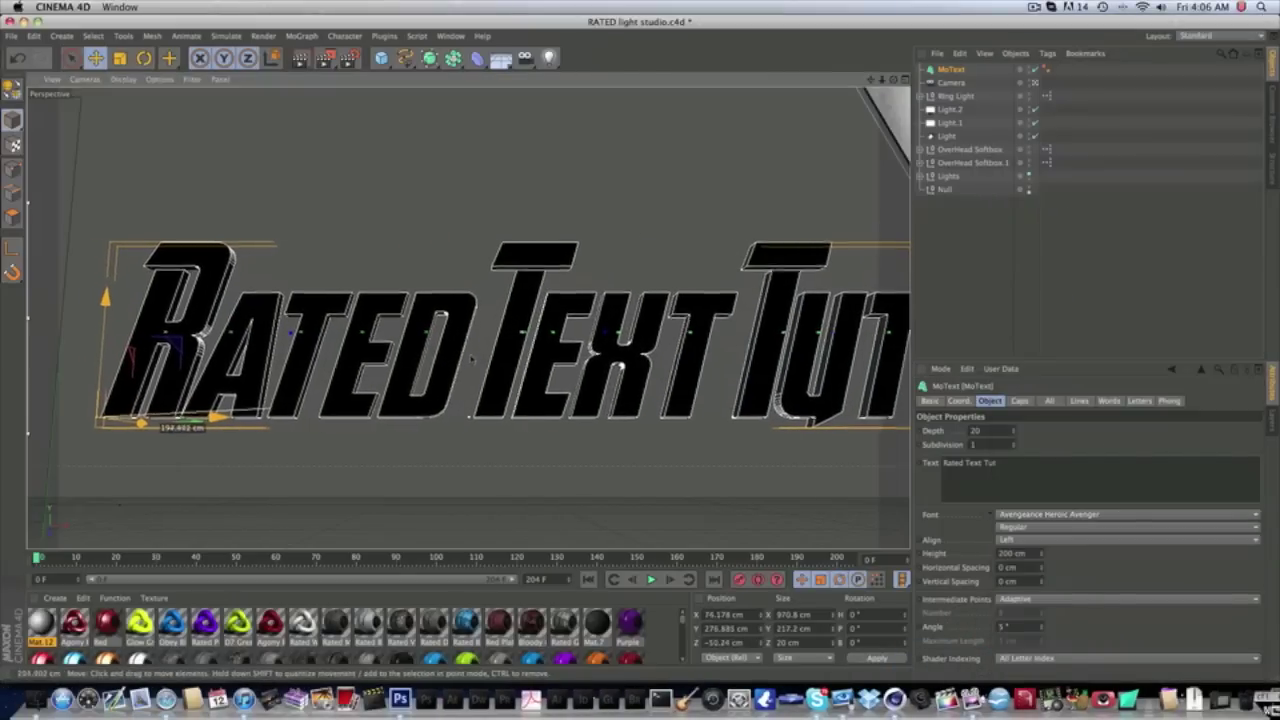
- Set the text height to 150 cm and shift the text sideways to about X 128 cm
left_click_drag(1030, 553, 967, 553)
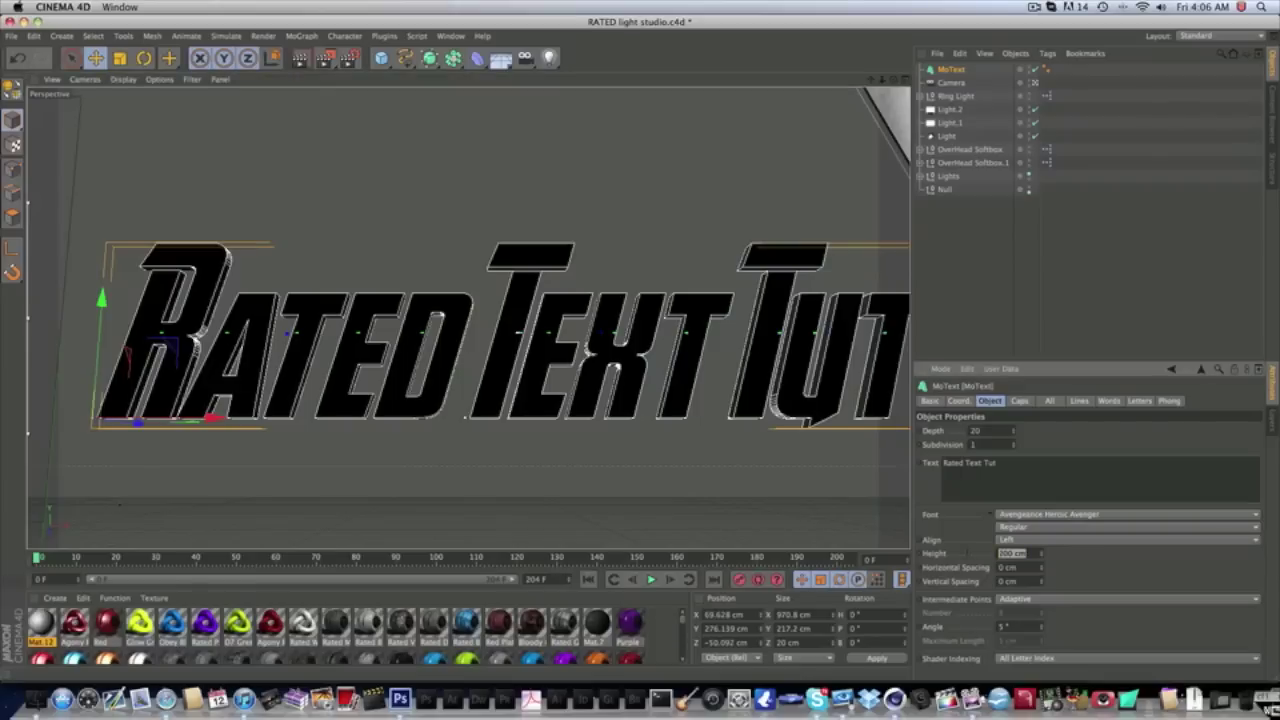
type("150")
key("Return")
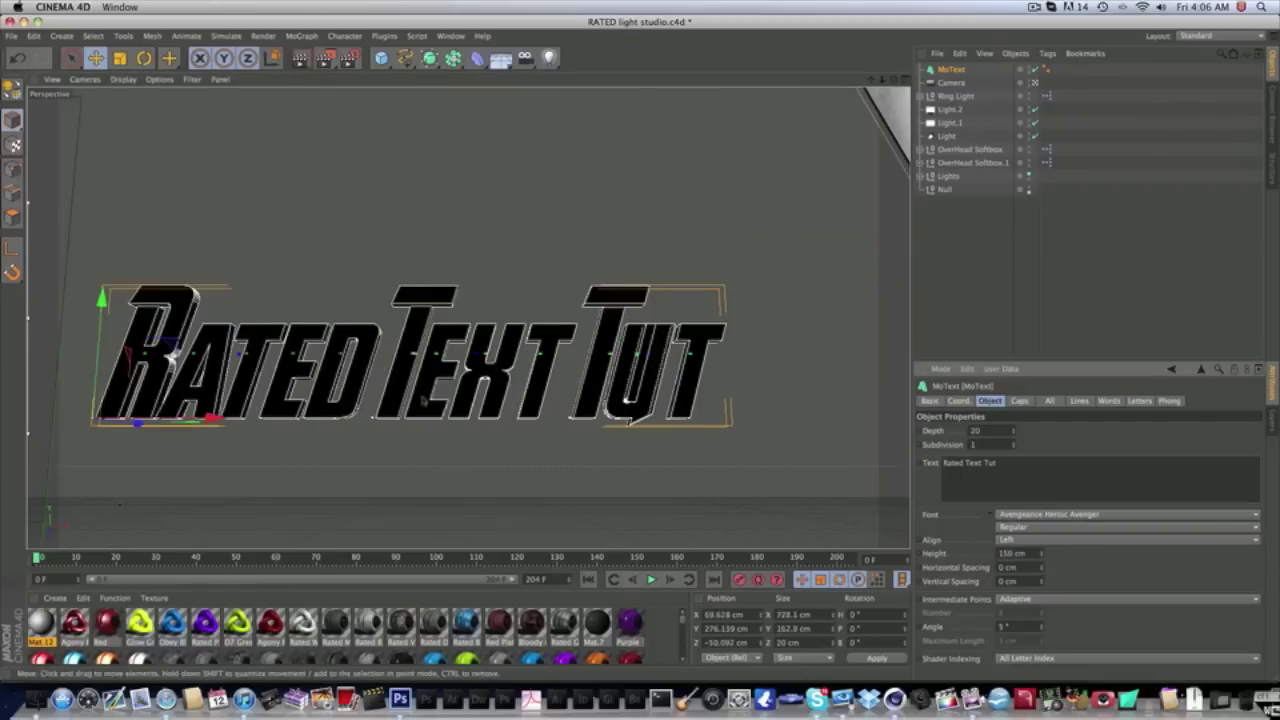
left_click_drag(469, 401, 479, 400)
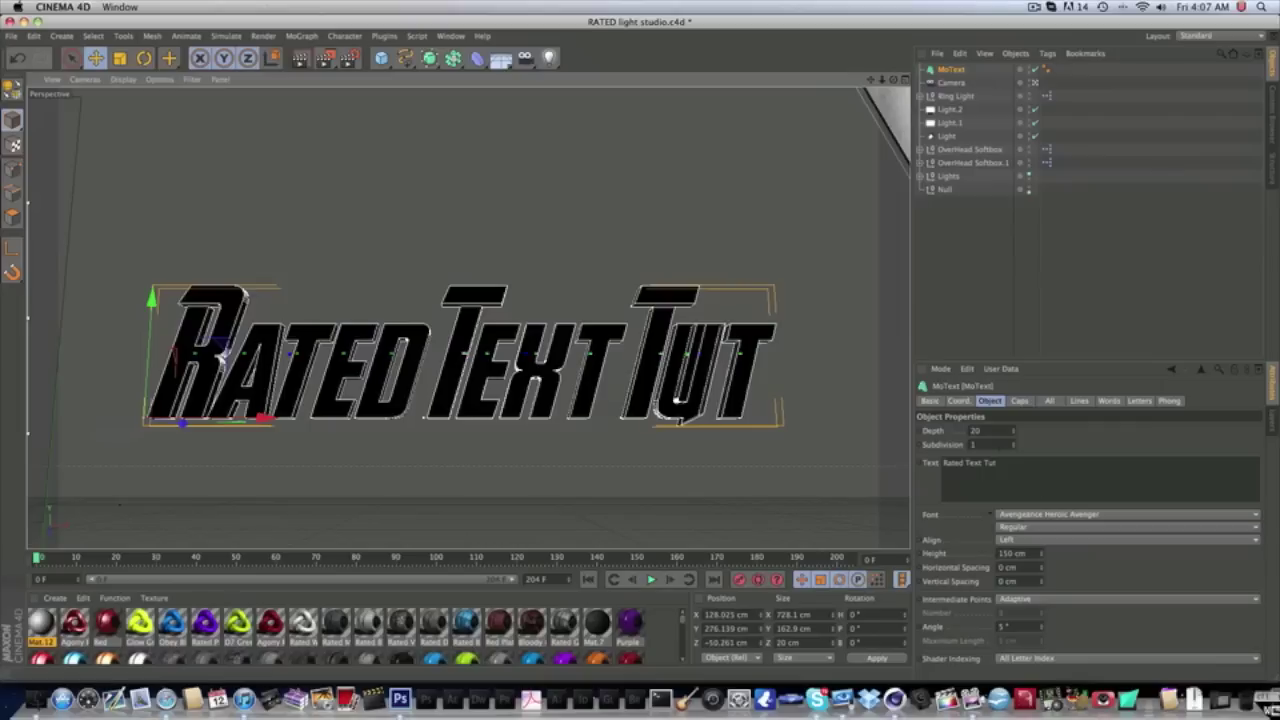
- Set the text's extrusion depth to 300 and lower the text to about Y 252 cm
left_click(985, 430)
type("300")
key("Return")
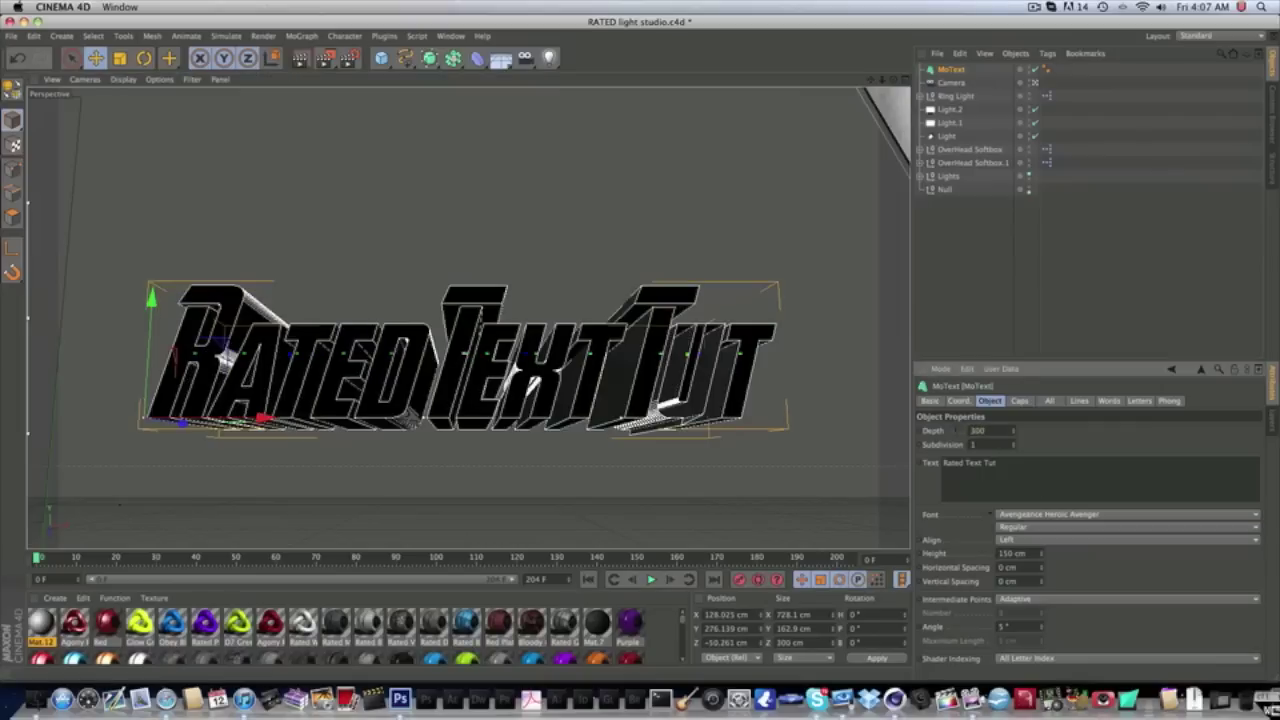
left_click_drag(410, 364, 408, 385)
- Render the active view to preview the text, check the render settings, and render the view again
left_click(300, 59)
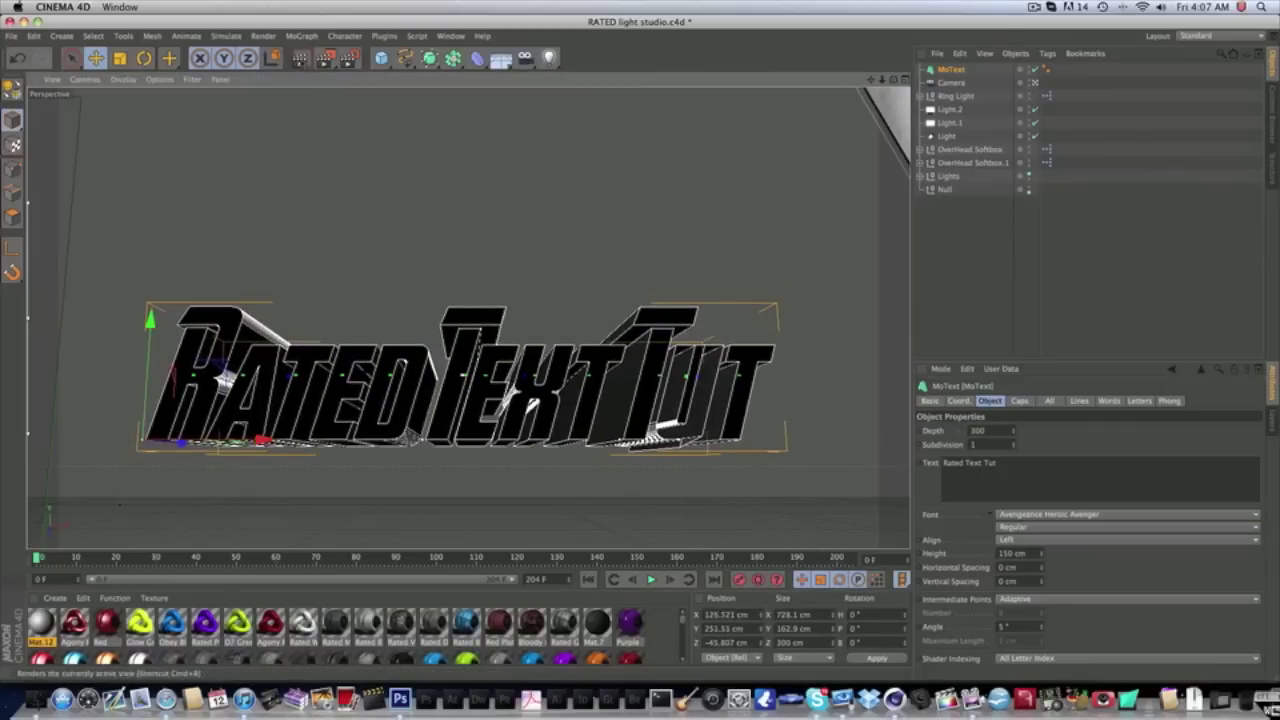
left_click(325, 230)
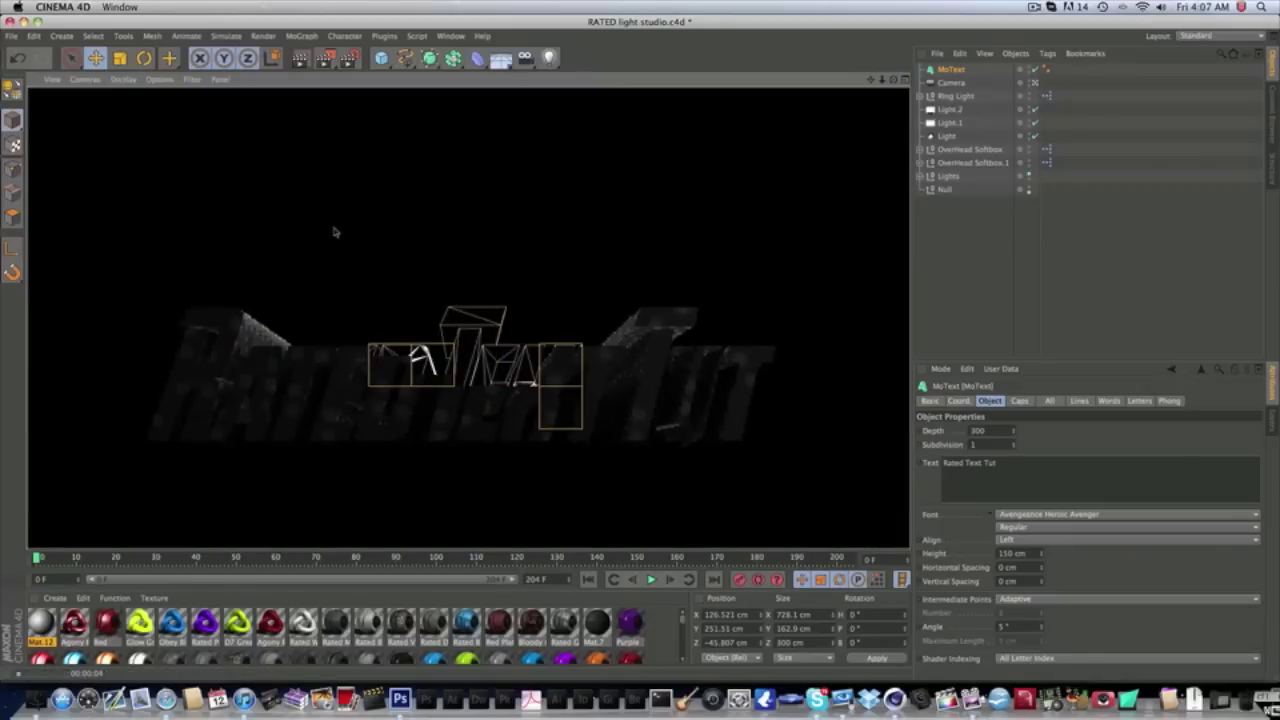
left_click(348, 58)
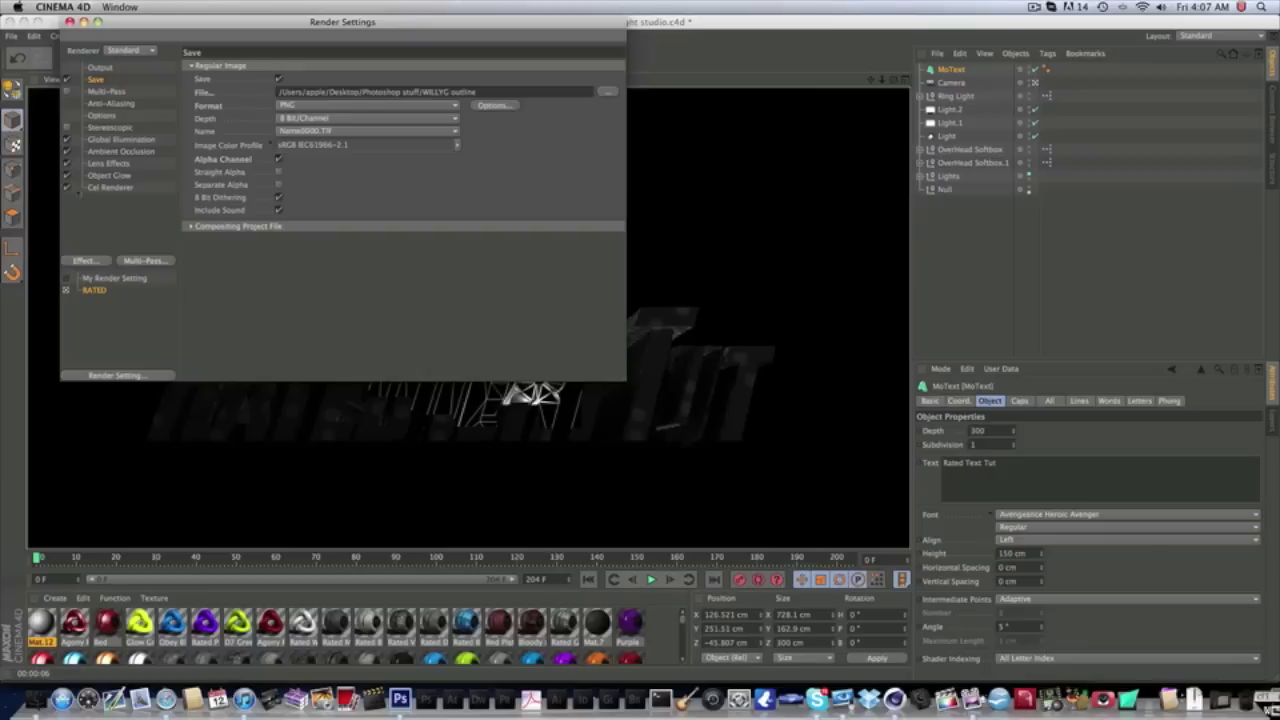
left_click(70, 21)
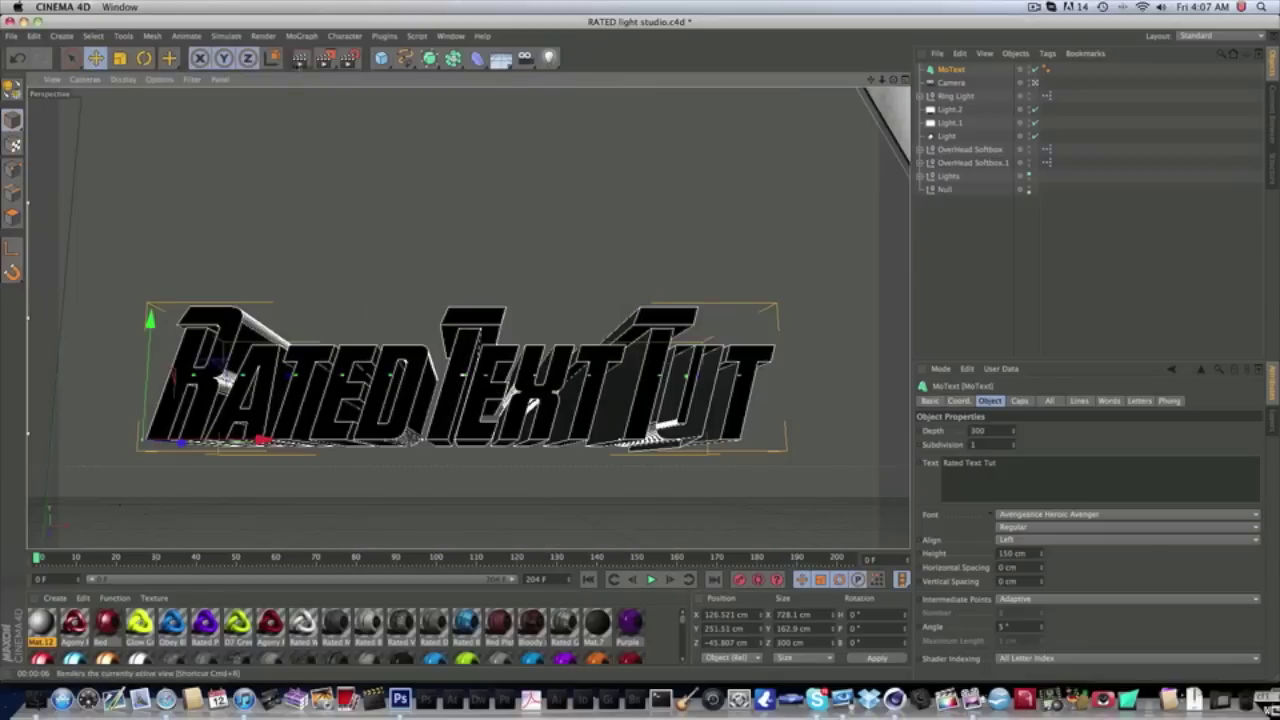
left_click(300, 58)
left_click(315, 229)
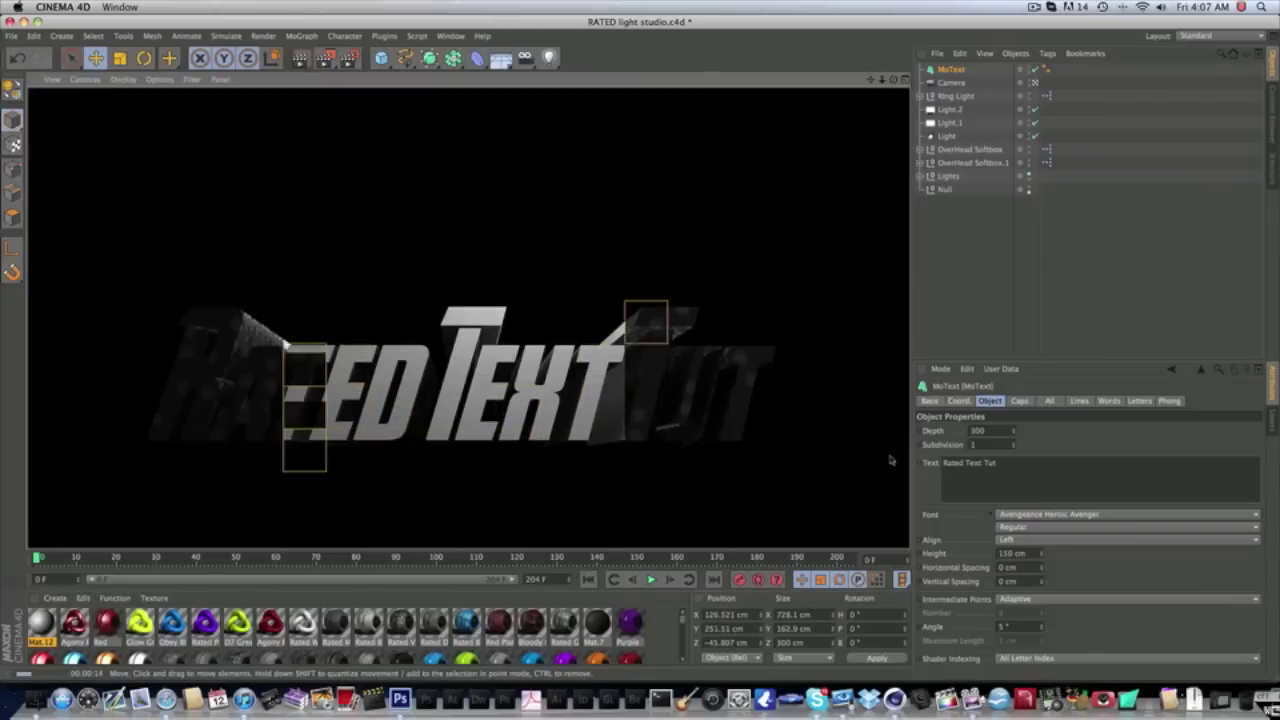
- Remove the word "Tut" so the MoText object reads "Rated Text"
left_click(995, 463)
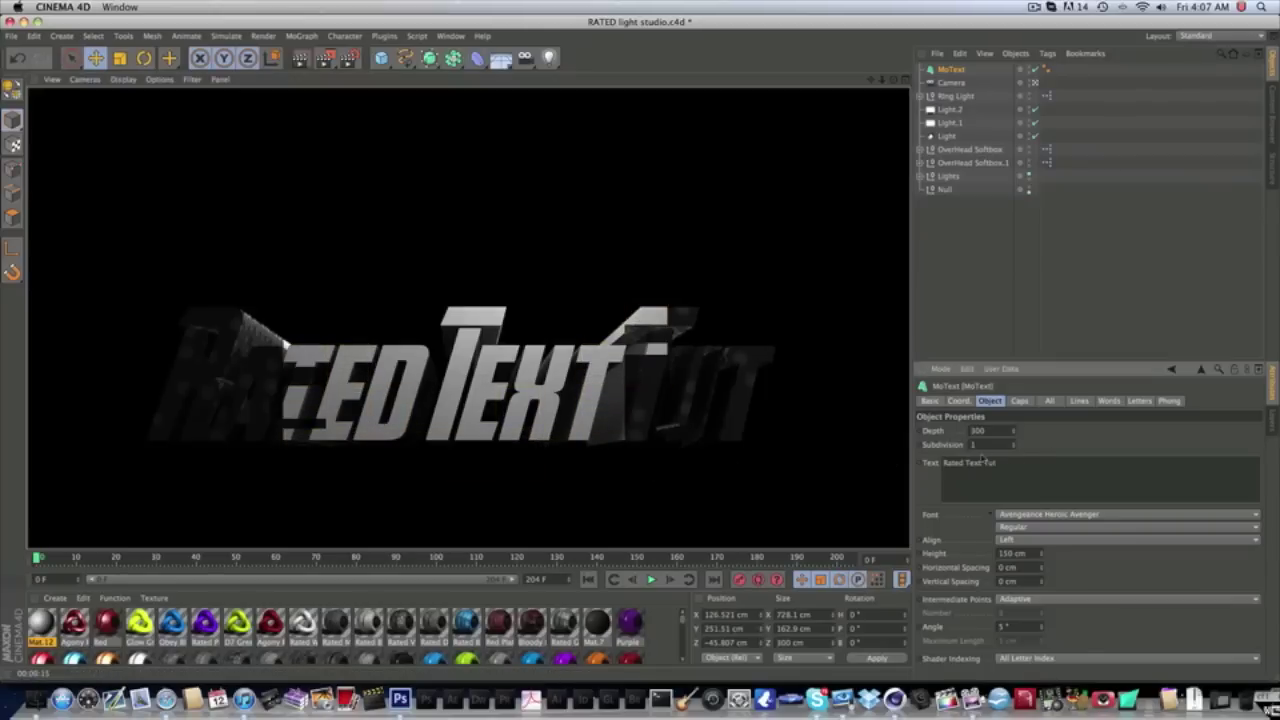
left_click_drag(739, 349, 736, 348)
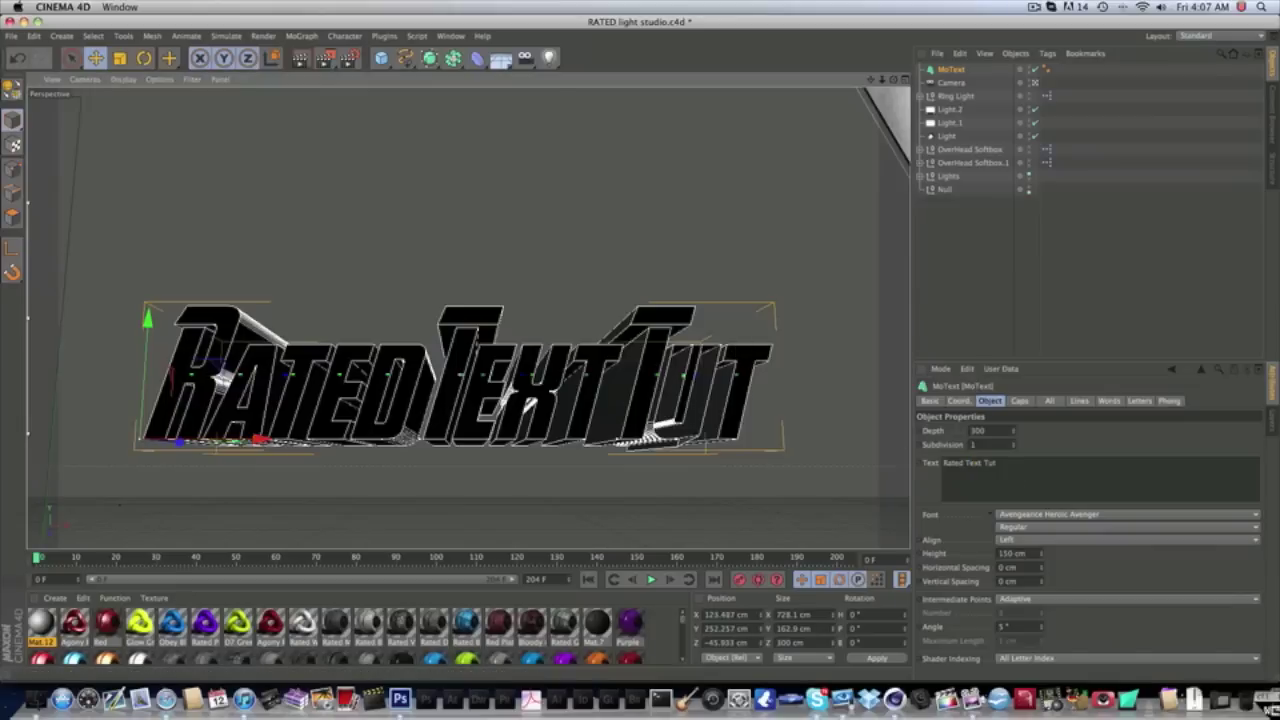
double_click(988, 463)
key("BackSpace")
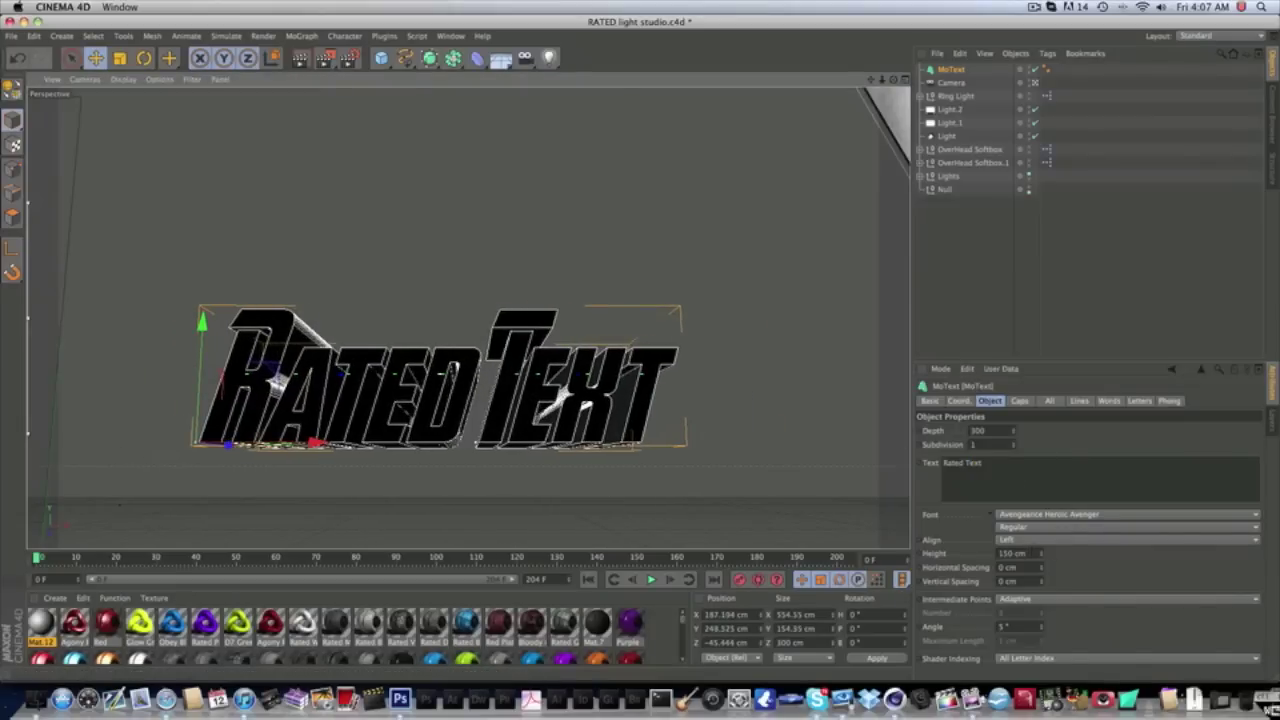
- Set the text height to 175 cm and move the text to about X 171, Y 245 cm
left_click_drag(1028, 553, 997, 553)
type("175")
key("Return")
left_click_drag(573, 430, 545, 436)
mouse_move(456, 394)
left_mouse_down()
mouse_move(465, 401)
mouse_move(452, 411)
left_mouse_up()
- Set both the start and end caps of the text to Fillet Cap
left_click(1019, 400)
left_click(1013, 429)
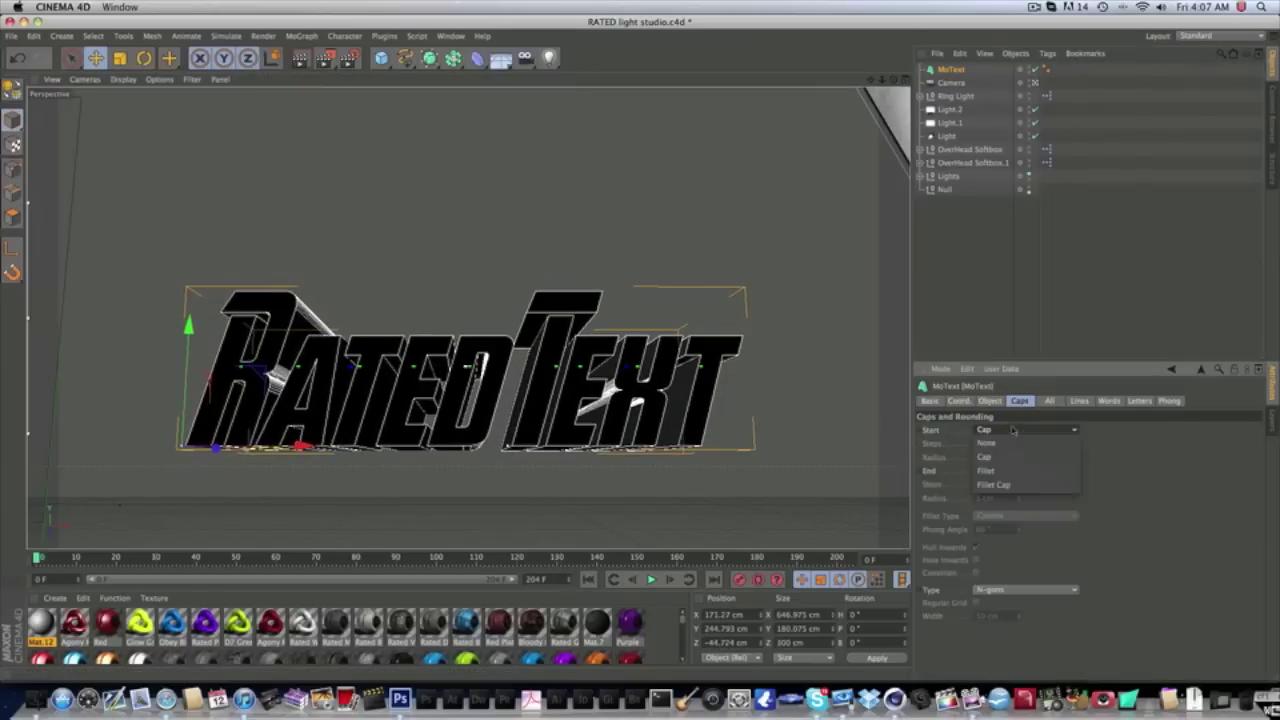
left_click(1029, 484)
left_click(1031, 470)
left_click(1026, 527)
left_click(990, 457)
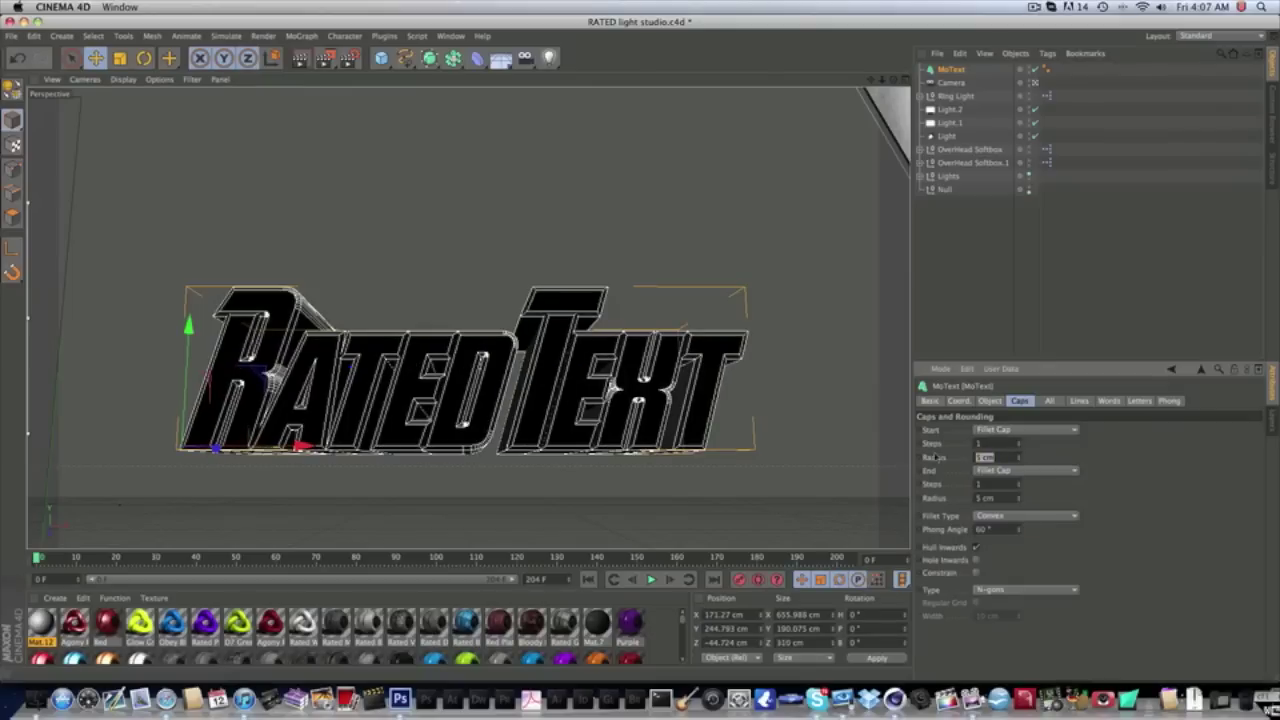
left_click(1025, 429)
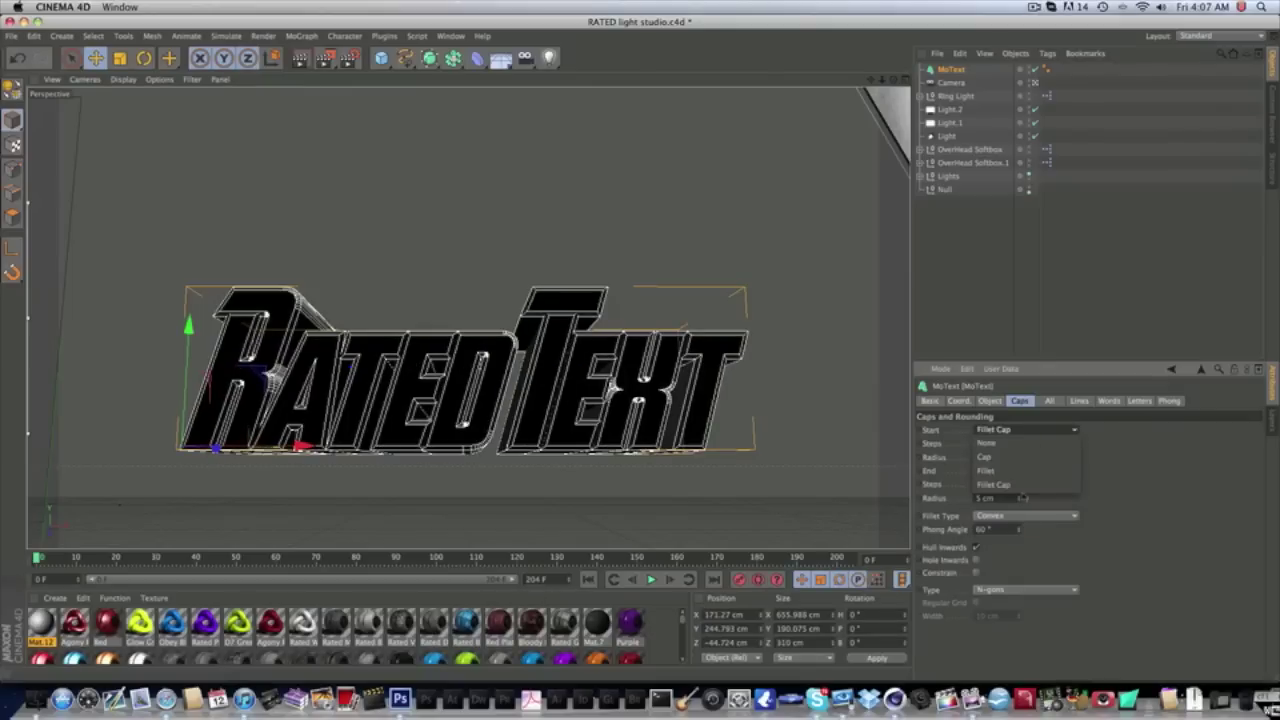
left_click(1018, 488)
left_click(1025, 470)
left_click(1011, 523)
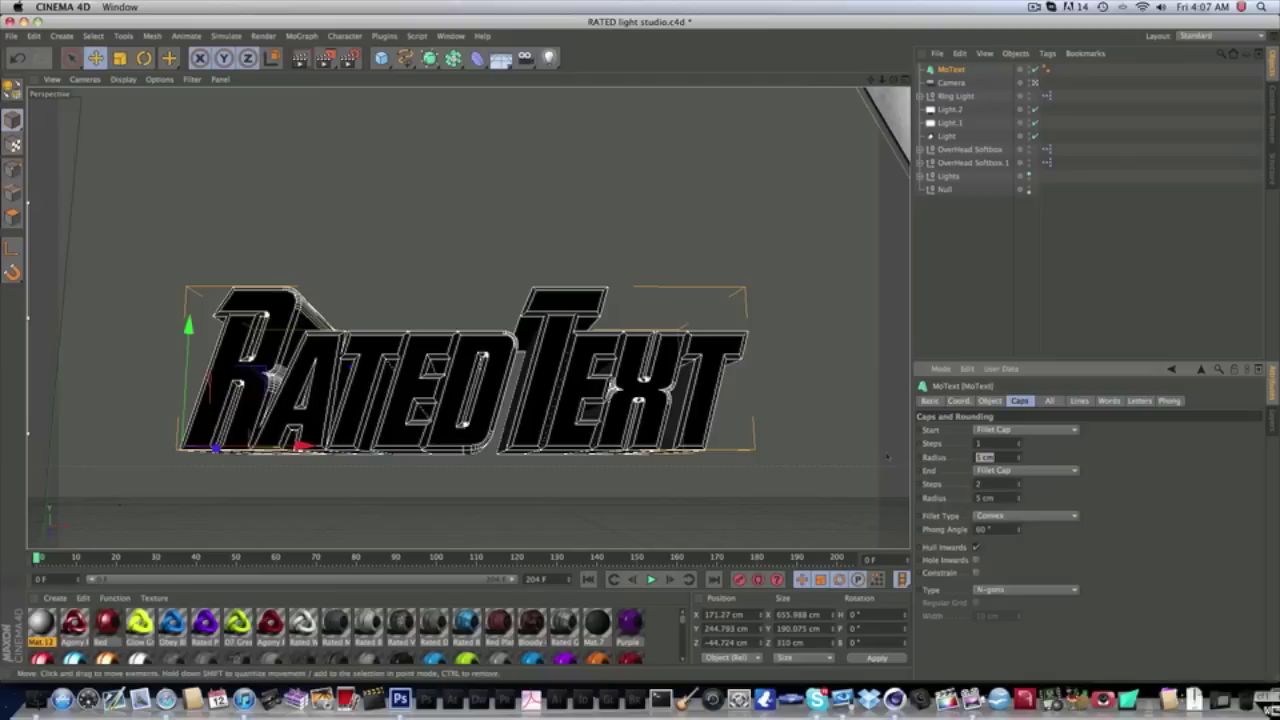
- Set the end cap's steps to 2 and the radius of both caps to 1 cm
type("2")
left_click_drag(984, 457, 881, 464)
type("1")
double_click(985, 498)
type("1")
key("Return")
left_click_drag(478, 362, 473, 361)
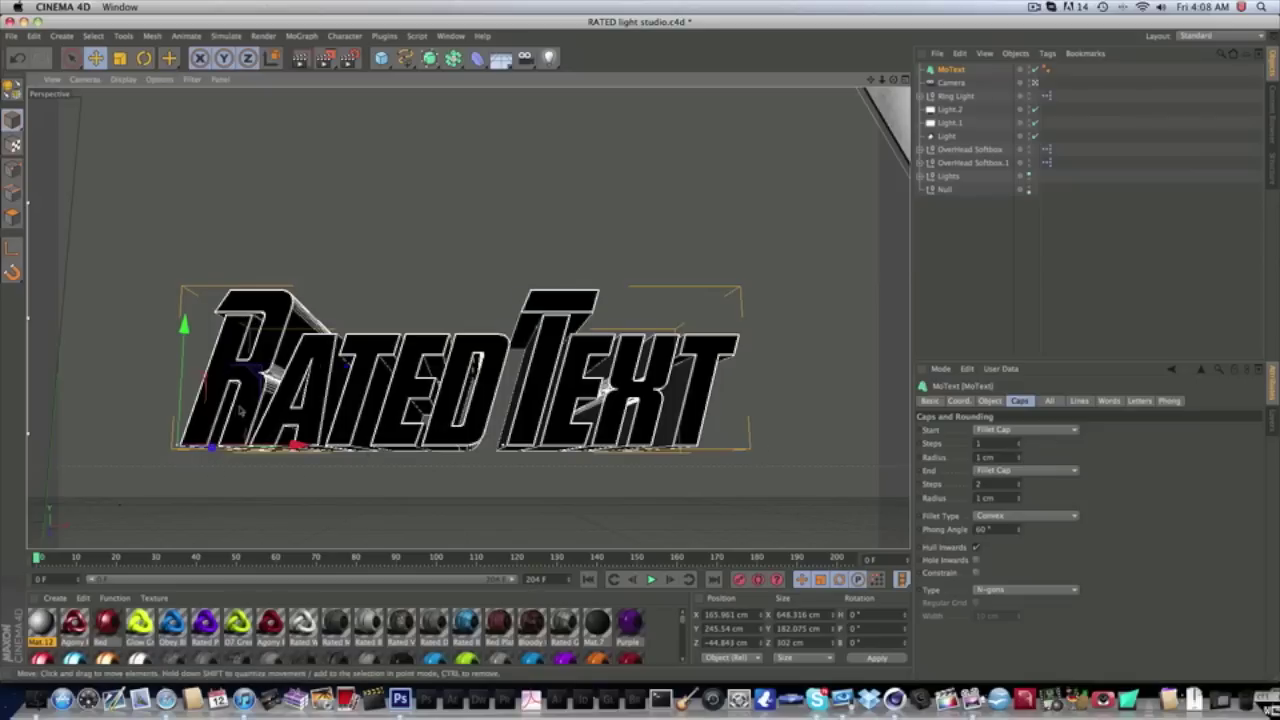
- Open the Mat.12 material for editing and set its color to purple with R 117, G 0, B 200
left_click(50, 618)
double_click(50, 618)
left_click(243, 232)
left_click_drag(479, 153, 520, 153)
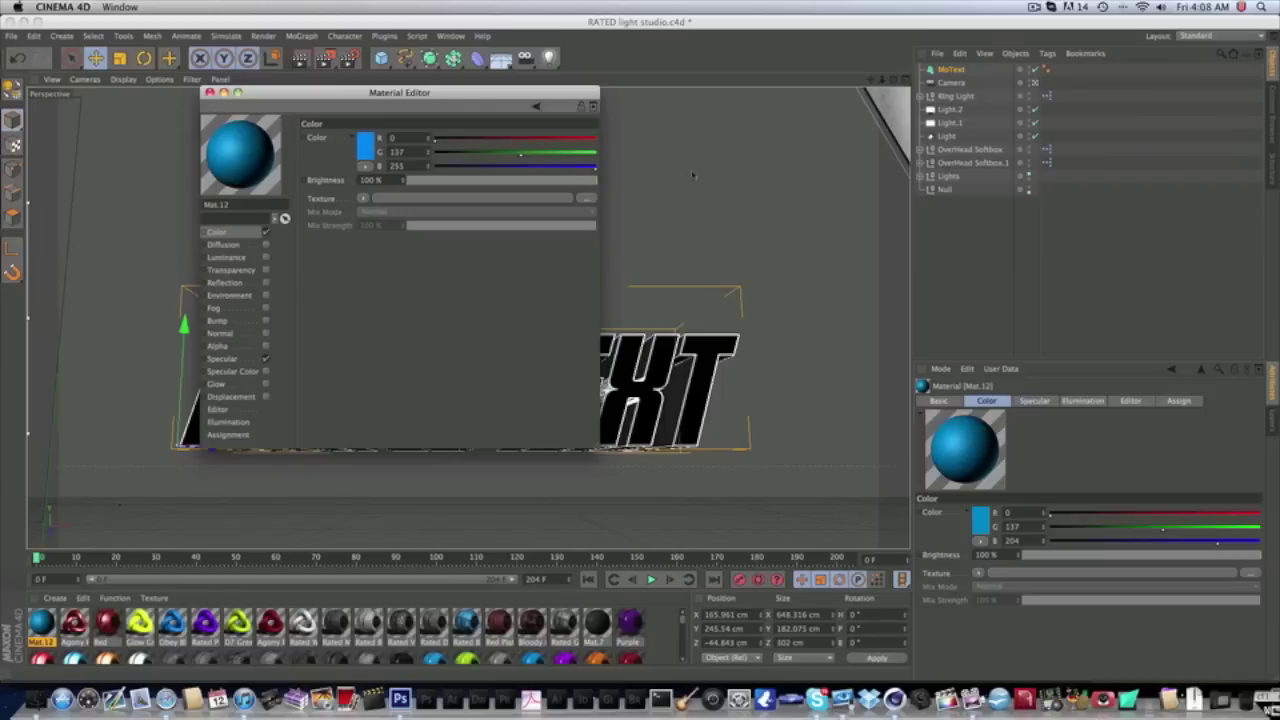
left_click(501, 139)
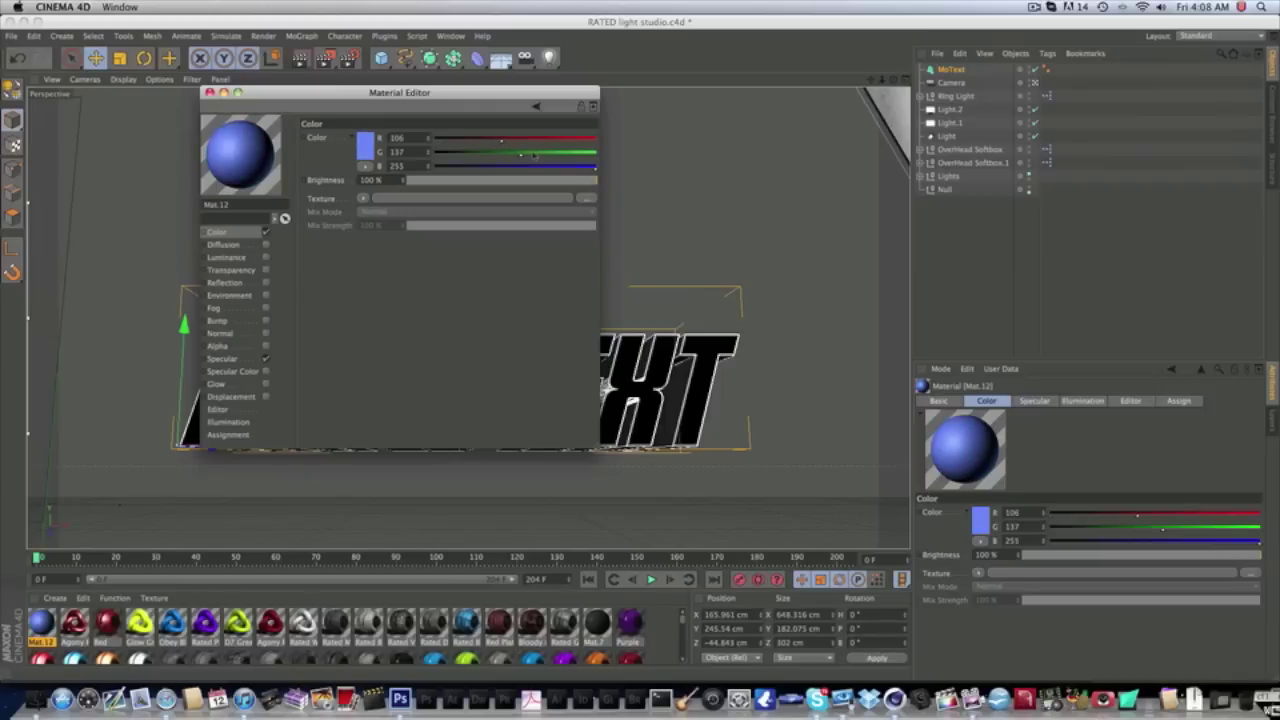
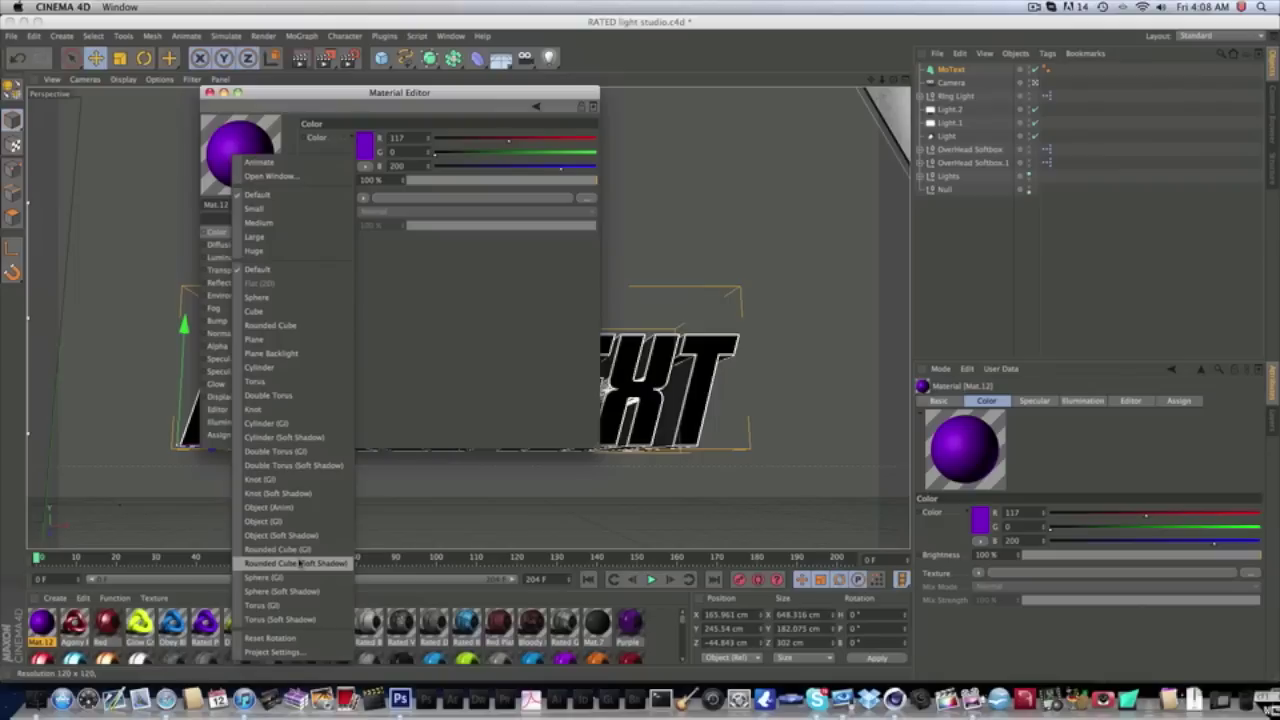
- Try the Knot and Double Torus preview shapes for the material, settling on Object (Soft Shadow)
right_click(272, 142)
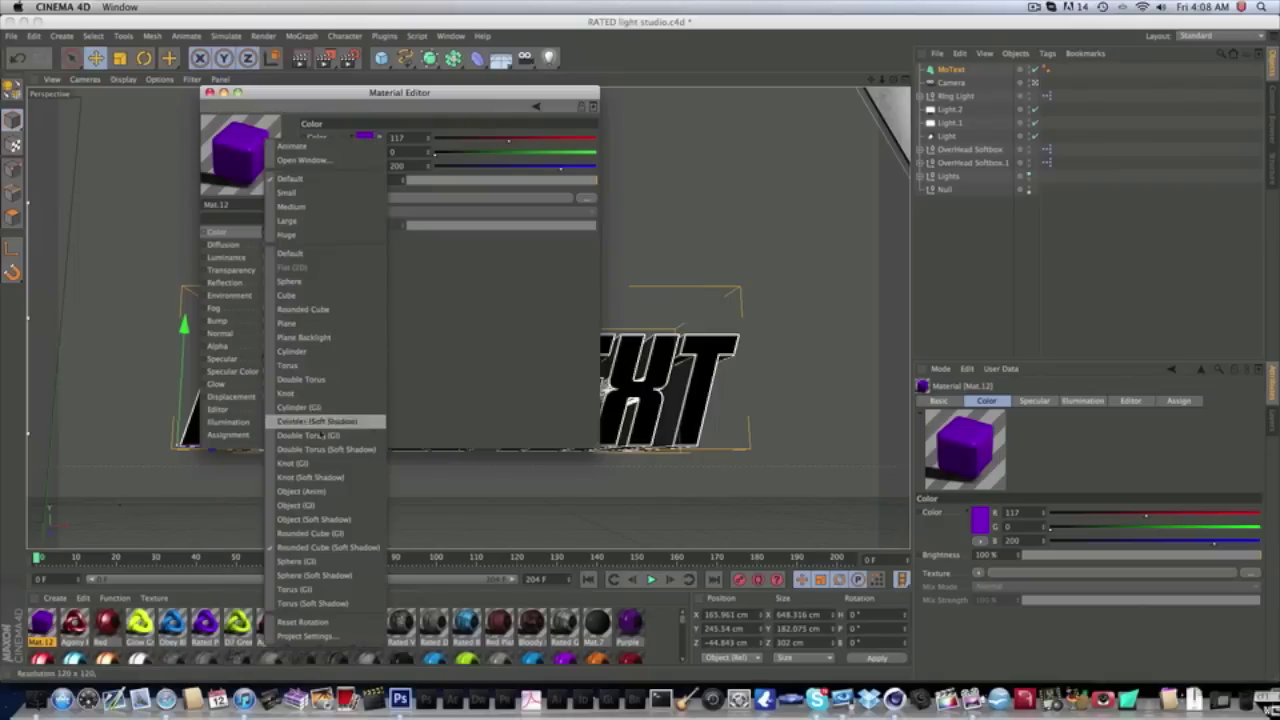
left_click(341, 522)
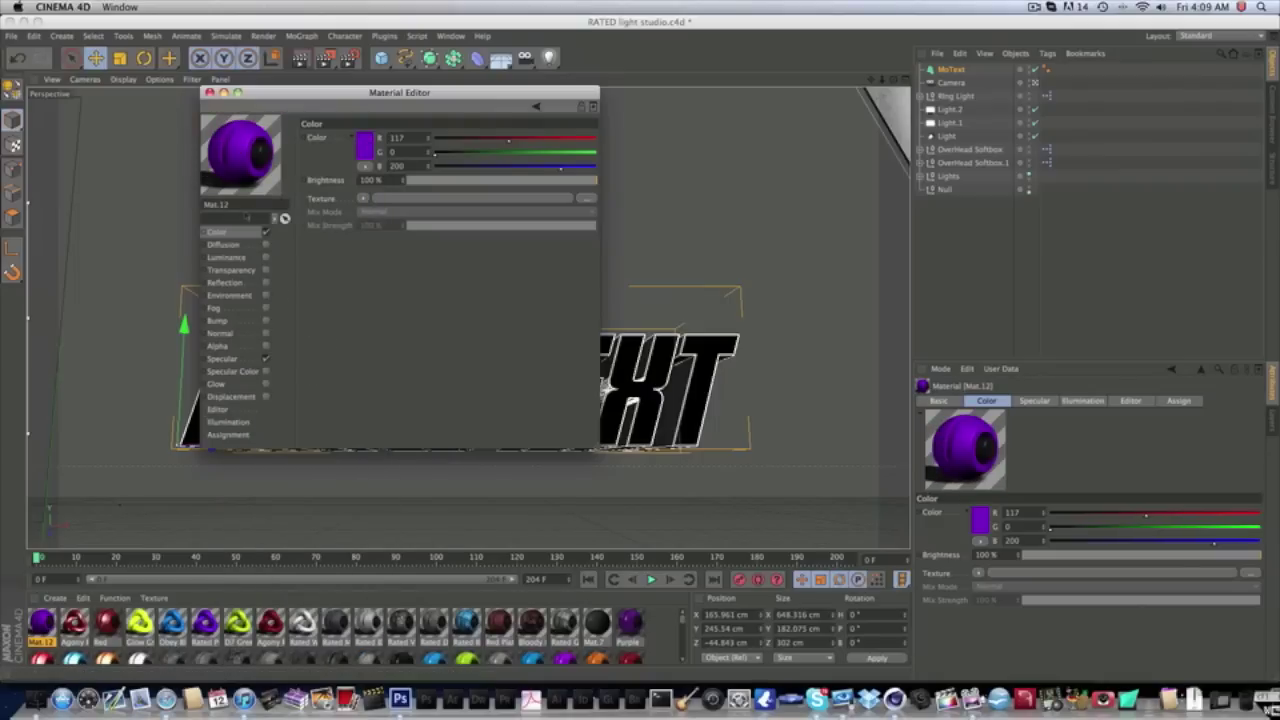
right_click(256, 153)
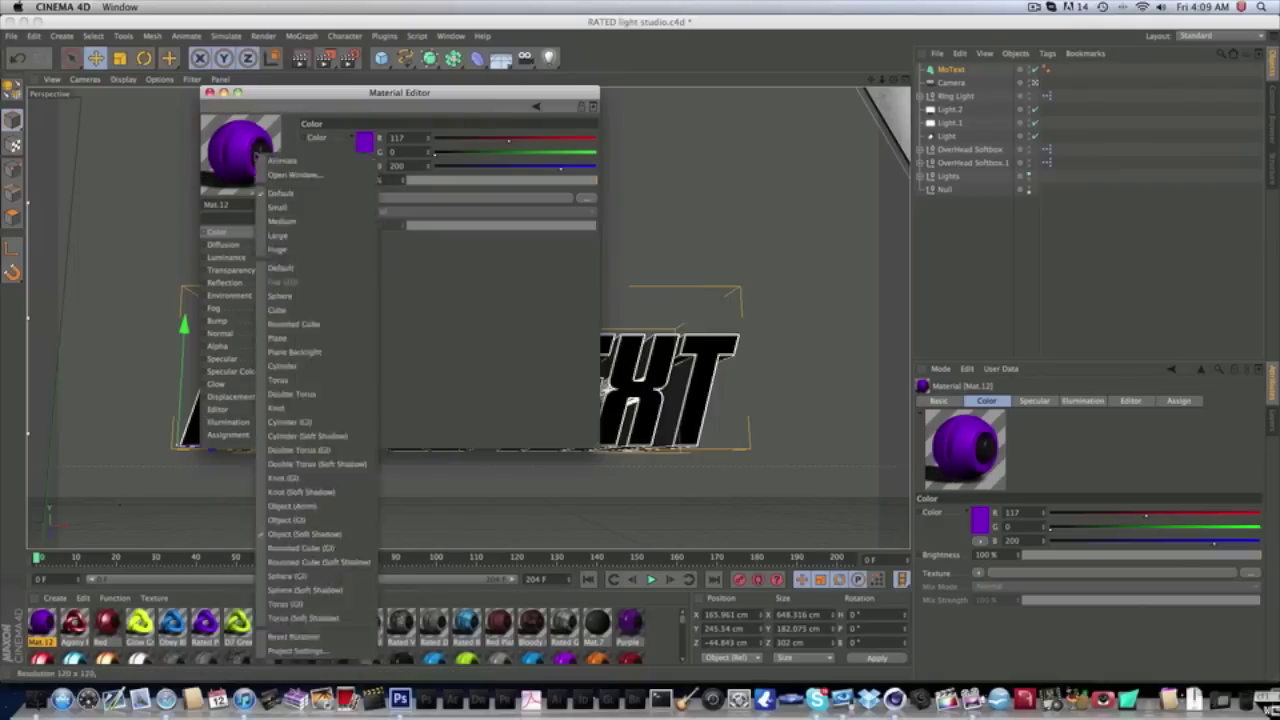
left_click(287, 409)
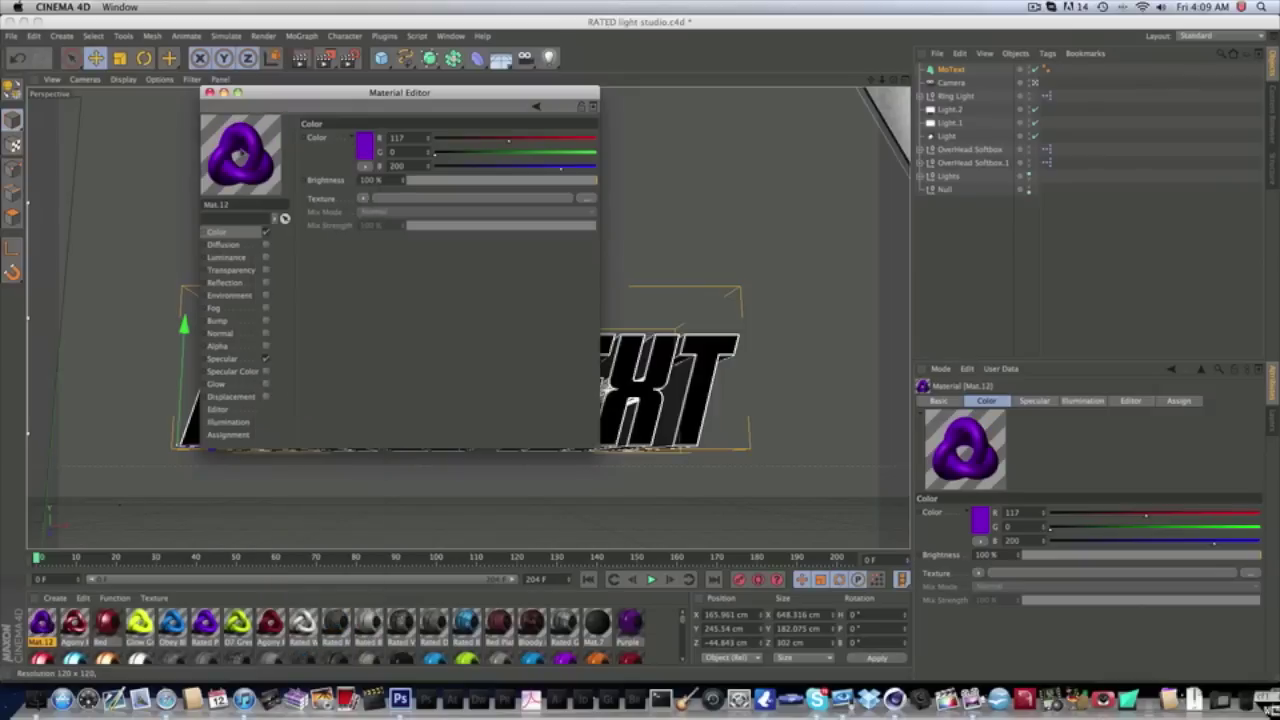
right_click(241, 146)
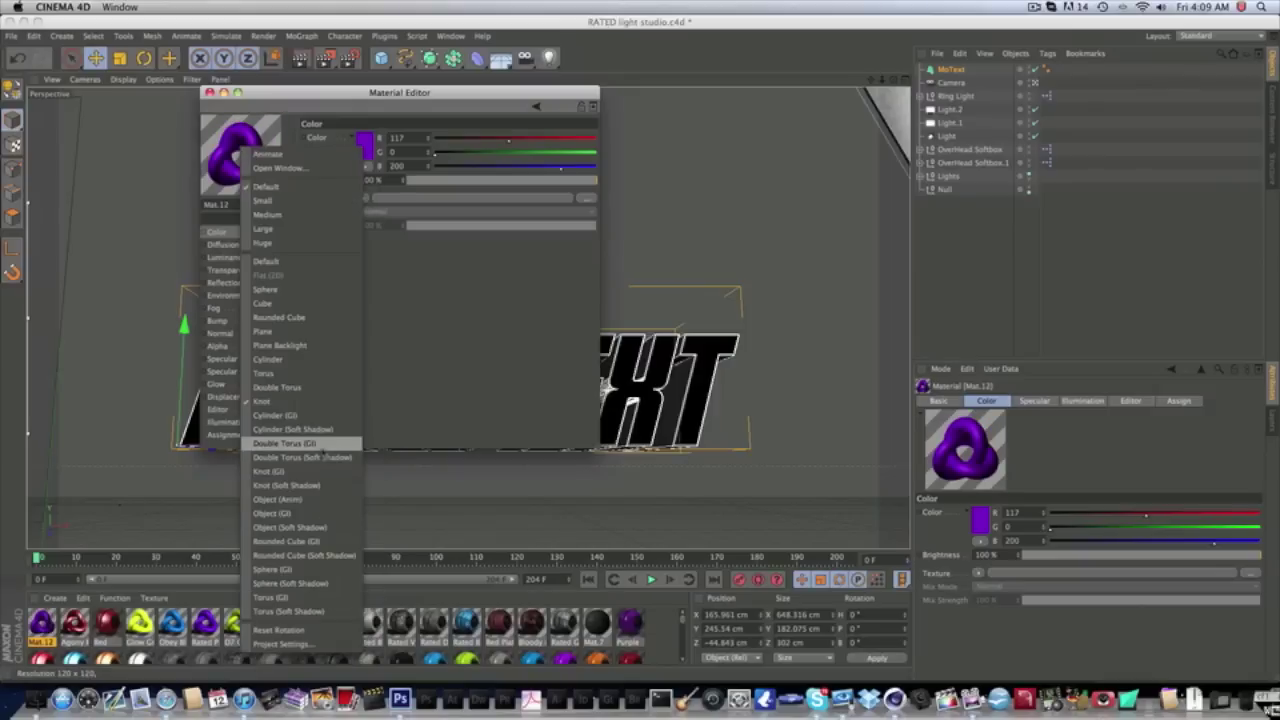
left_click(303, 444)
right_click(276, 183)
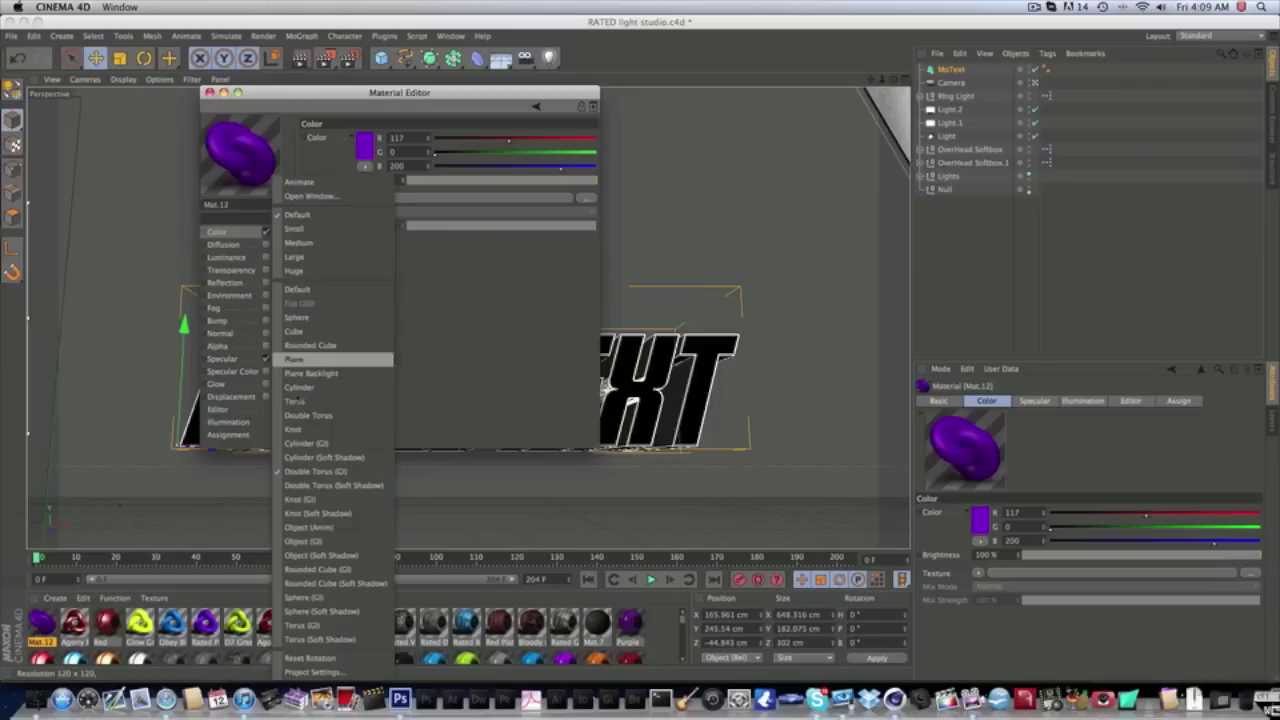
left_click(330, 483)
right_click(234, 144)
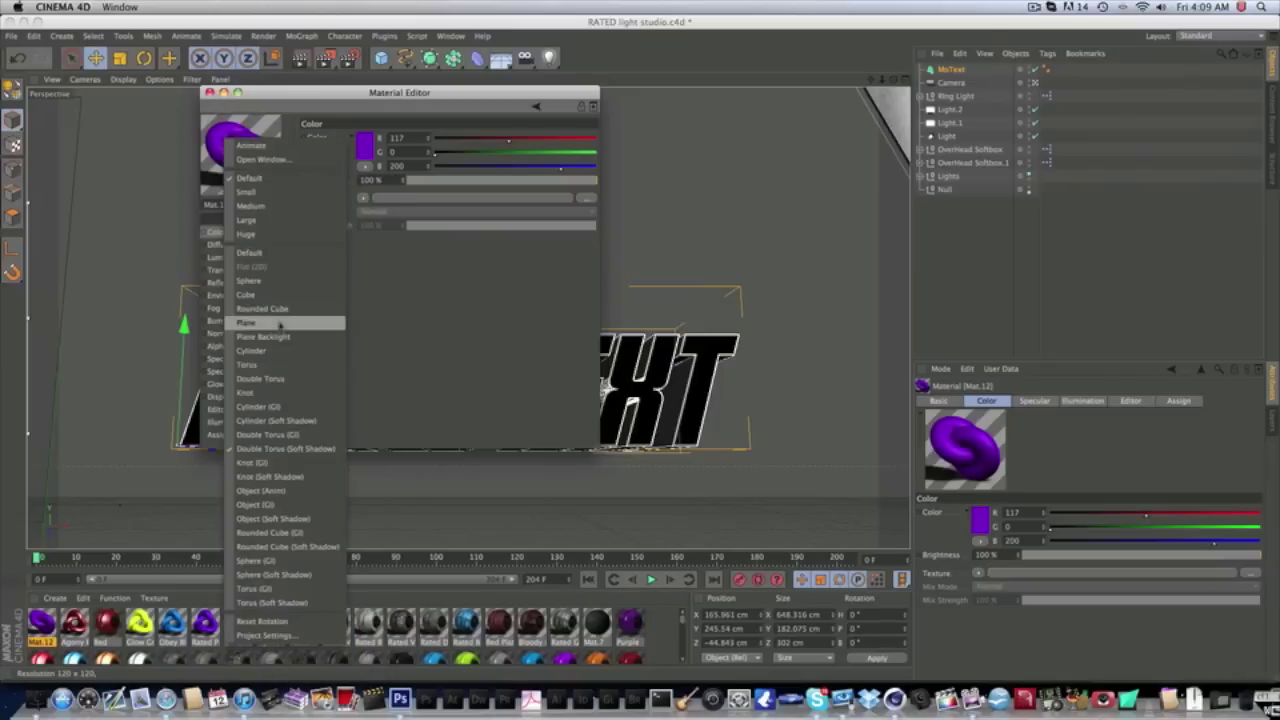
left_click(266, 522)
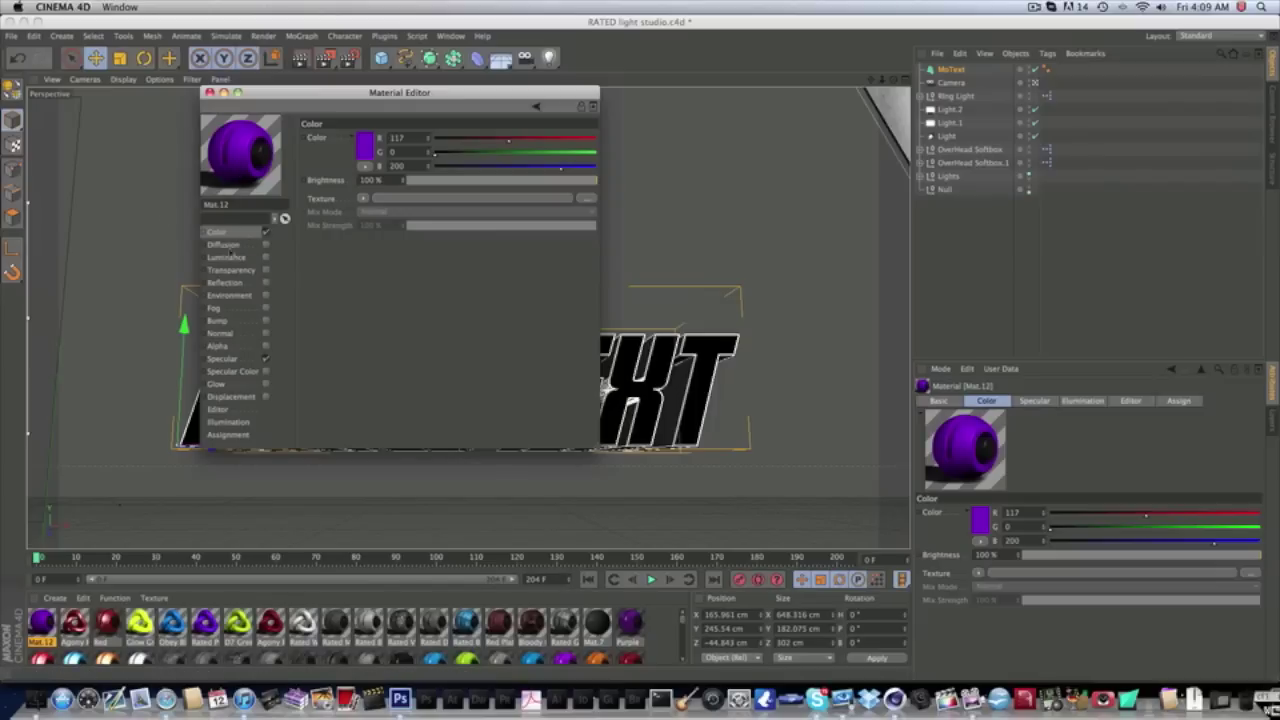
- Enable the material's Luminance channel and match its color to the base purple: R 117, G 0, B 200
left_click(226, 257)
left_click(265, 258)
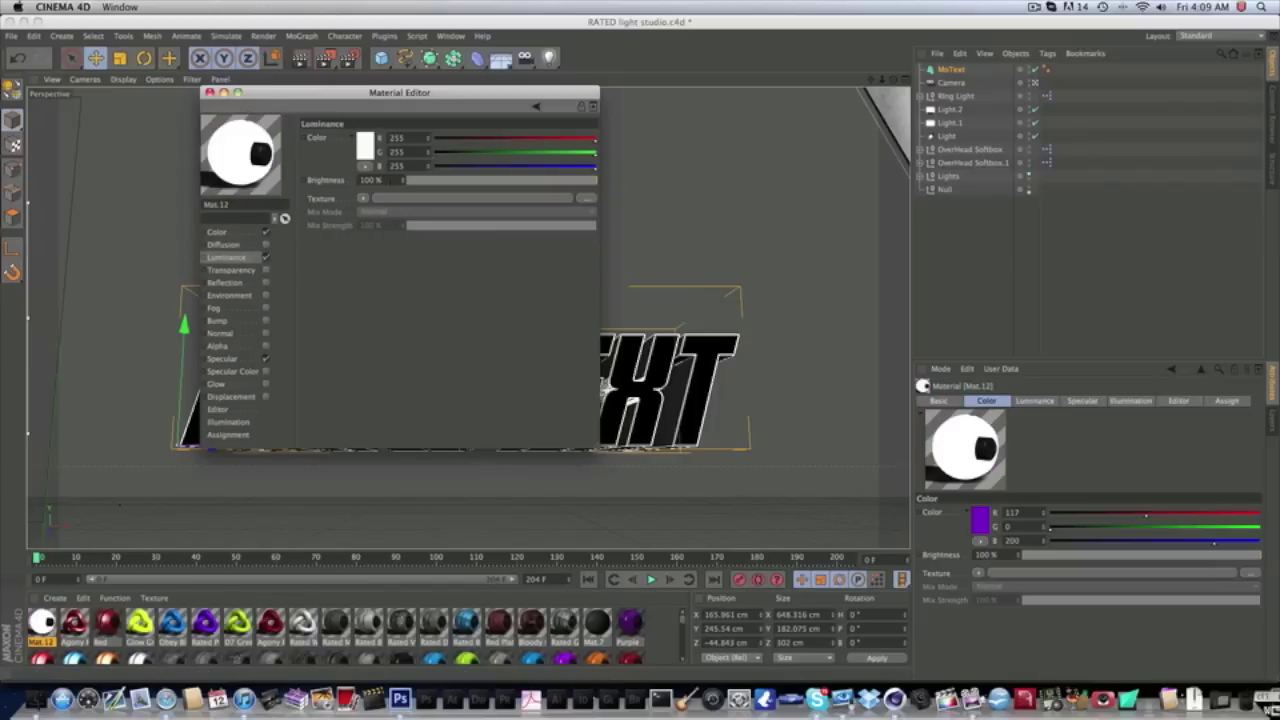
left_click(225, 231)
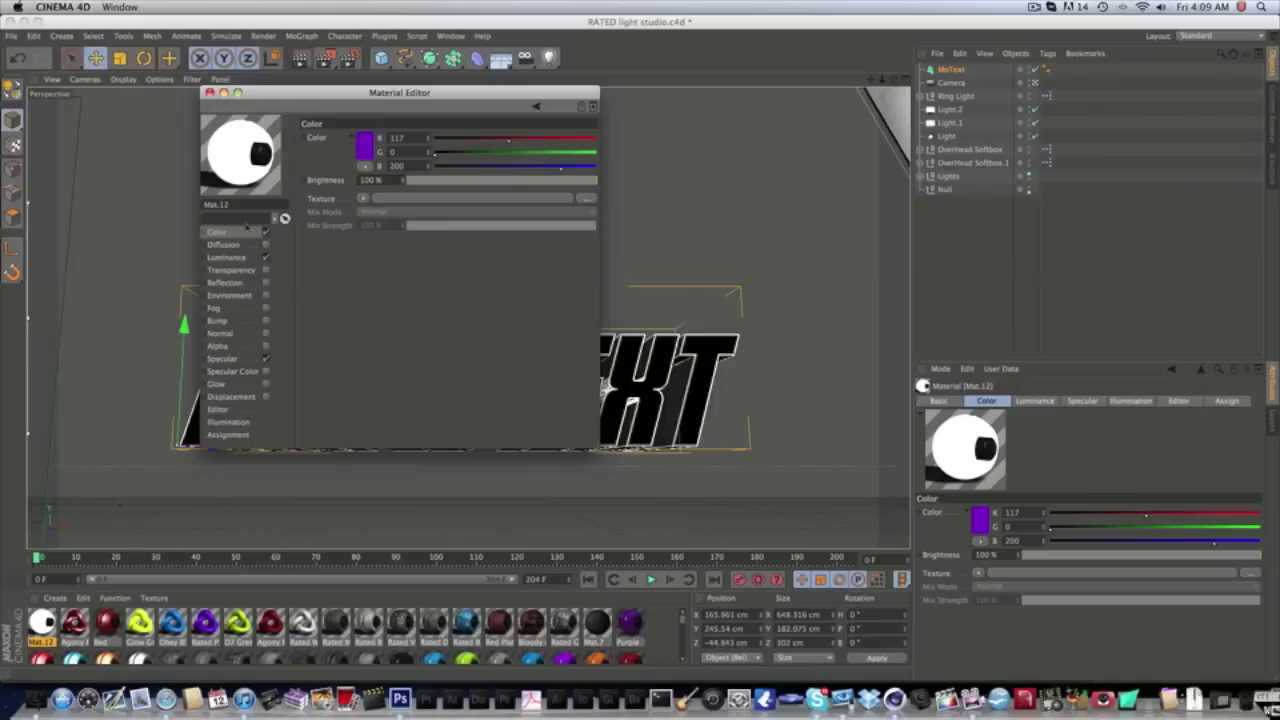
left_click(249, 258)
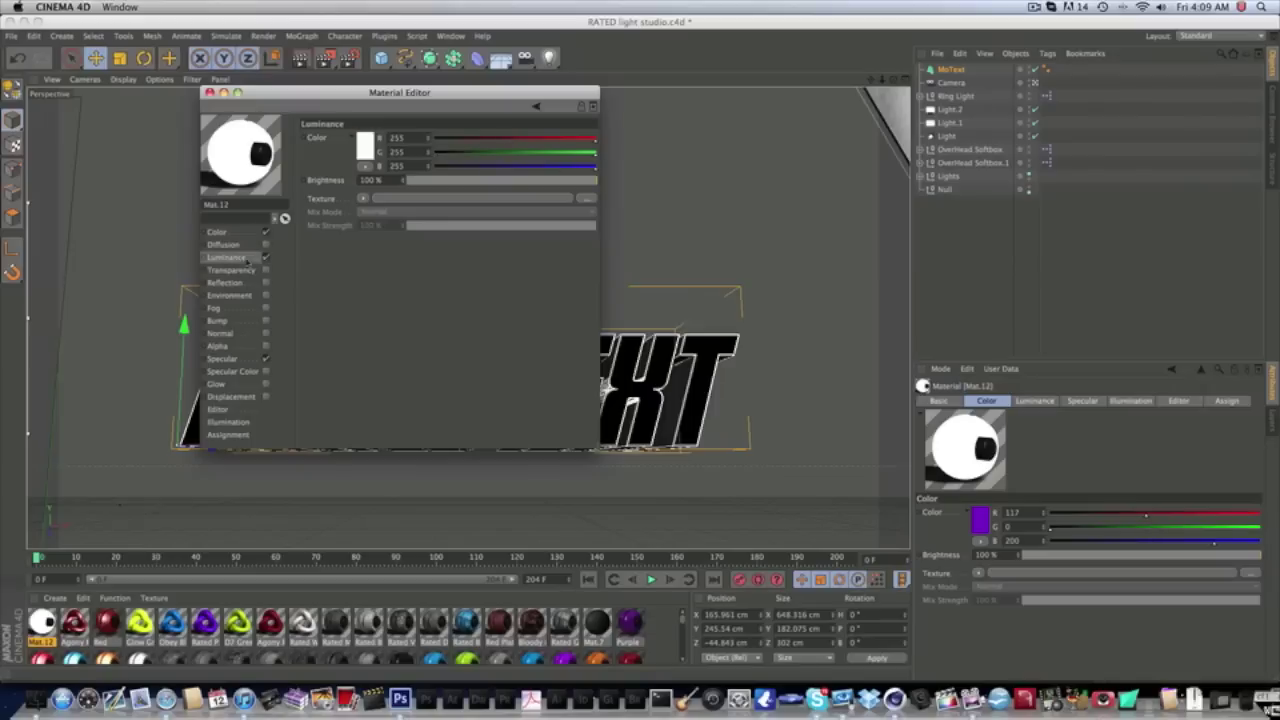
left_click_drag(405, 138, 319, 140)
type("117")
key("Tab")
type("0")
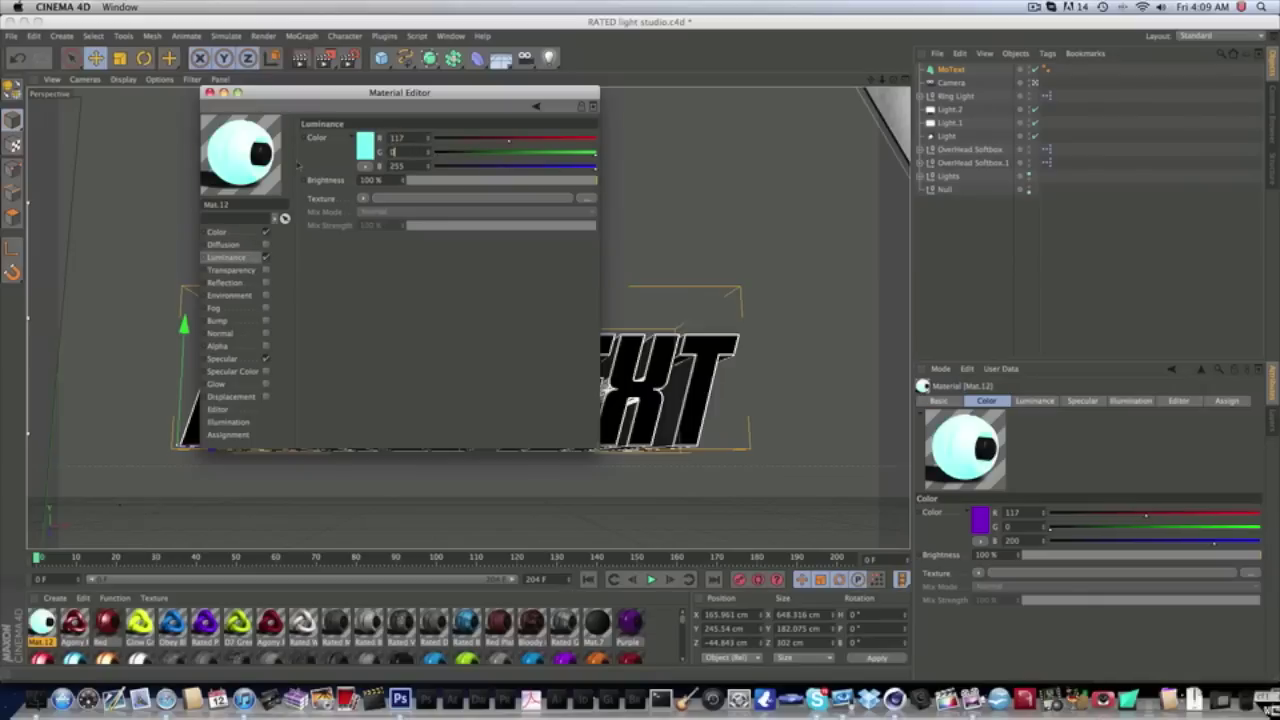
key("Tab")
type("200")
key("Tab")
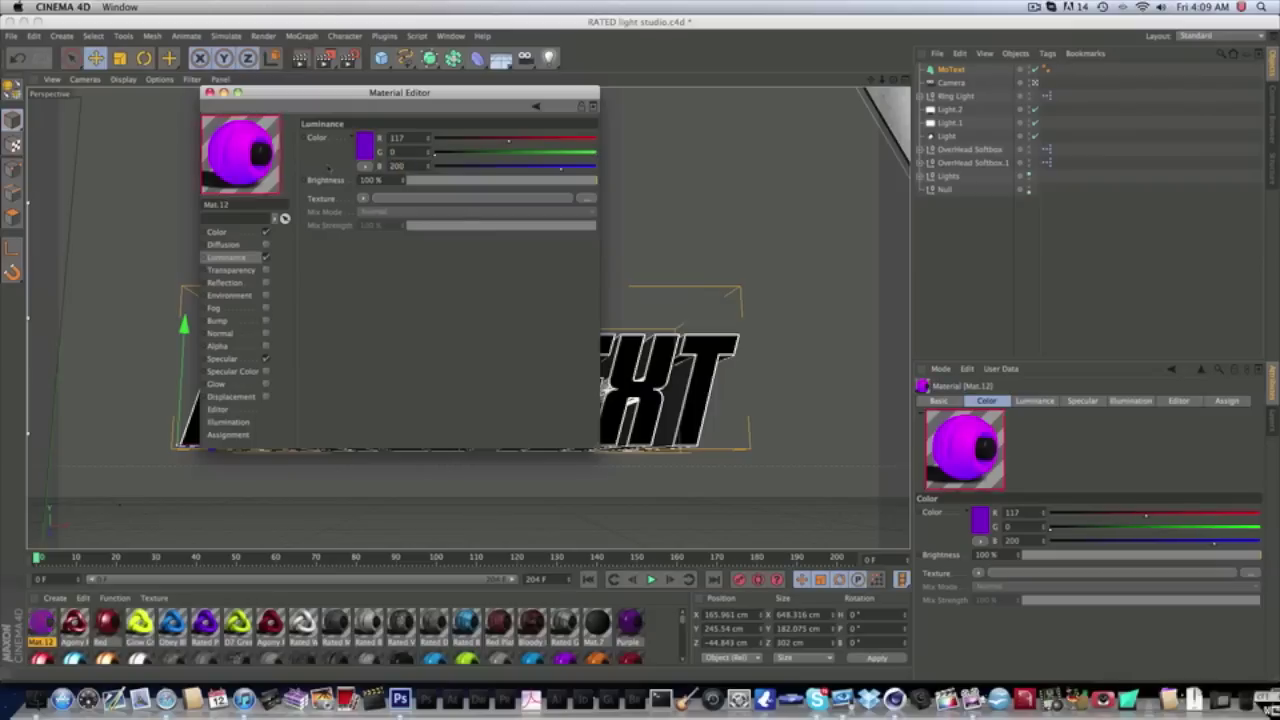
- Lower the material's luminance brightness to 2%
key("Tab")
type("7")
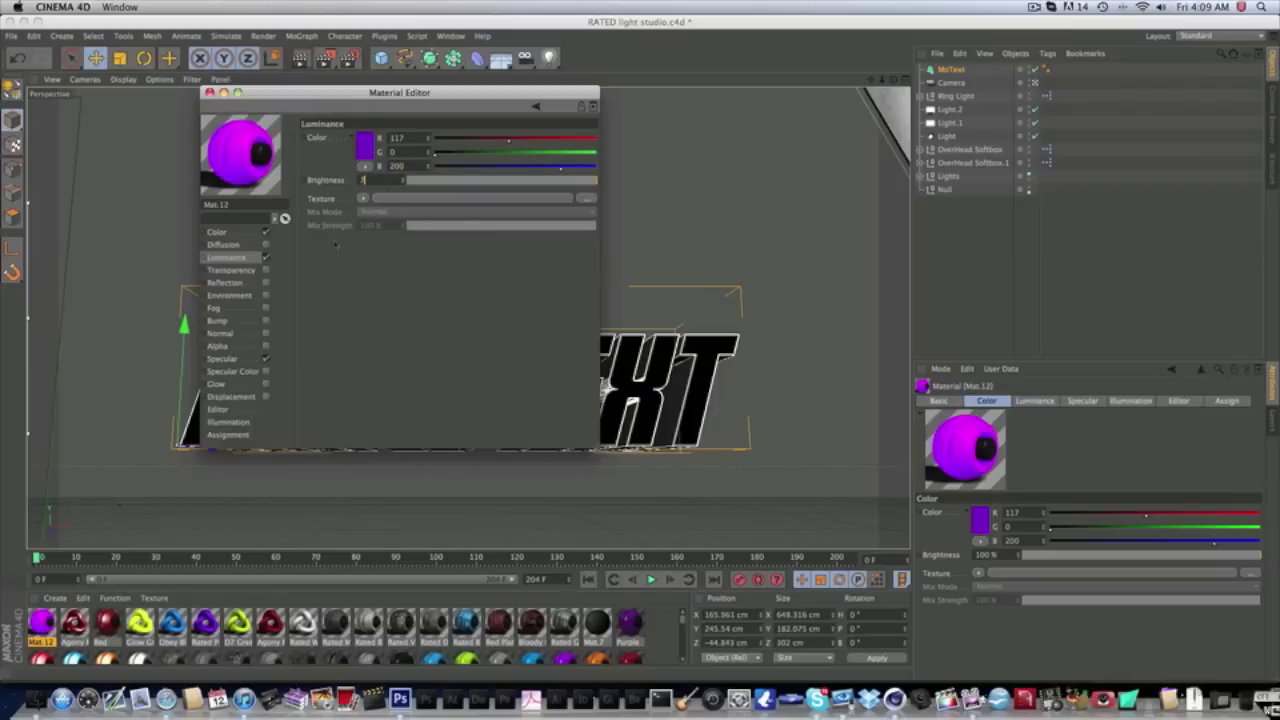
key("Tab")
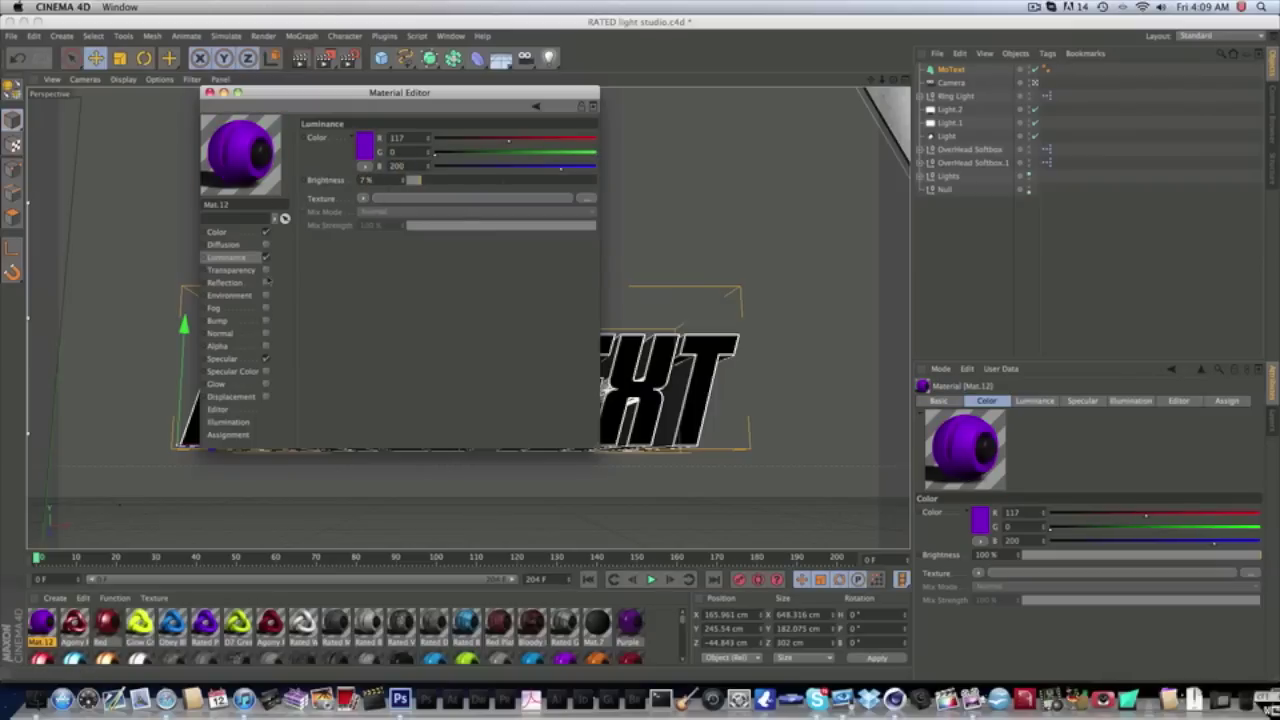
left_click_drag(374, 180, 357, 180)
type("2")
key("Return")
- Enable the material's Reflection channel and set its brightness to 7%
left_click(237, 283)
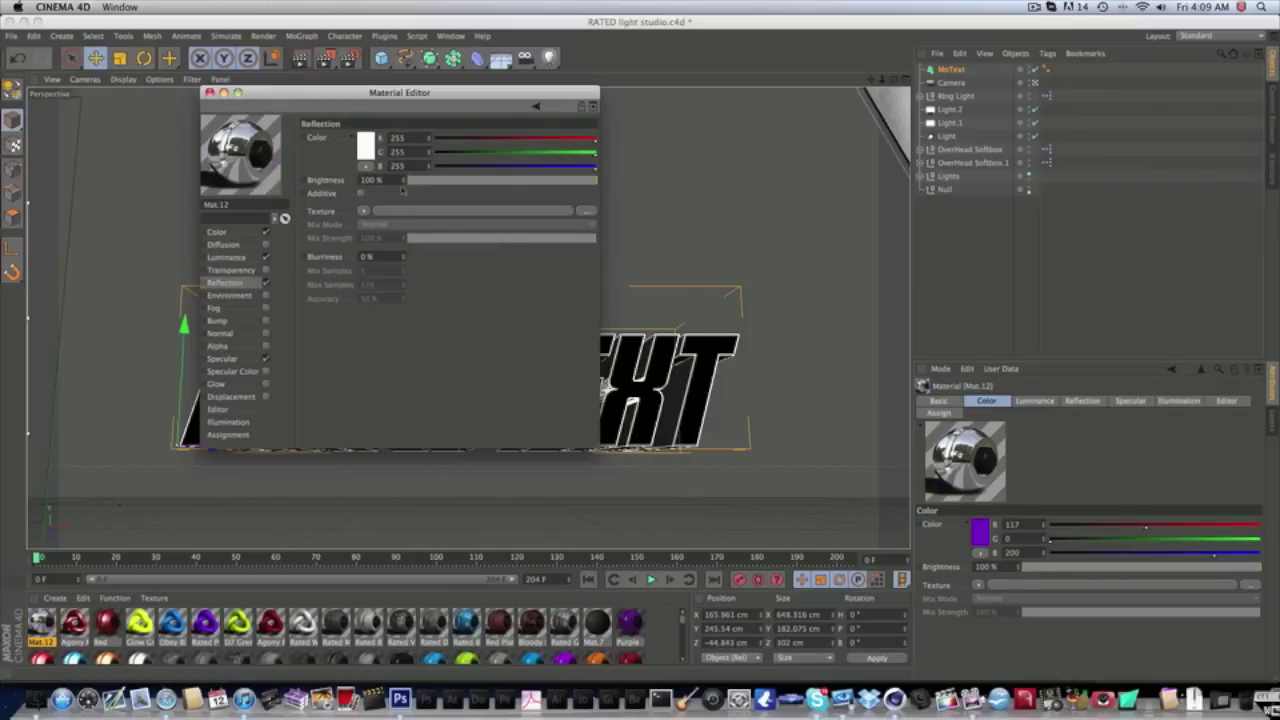
left_click(368, 180)
type("7")
key("Tab")
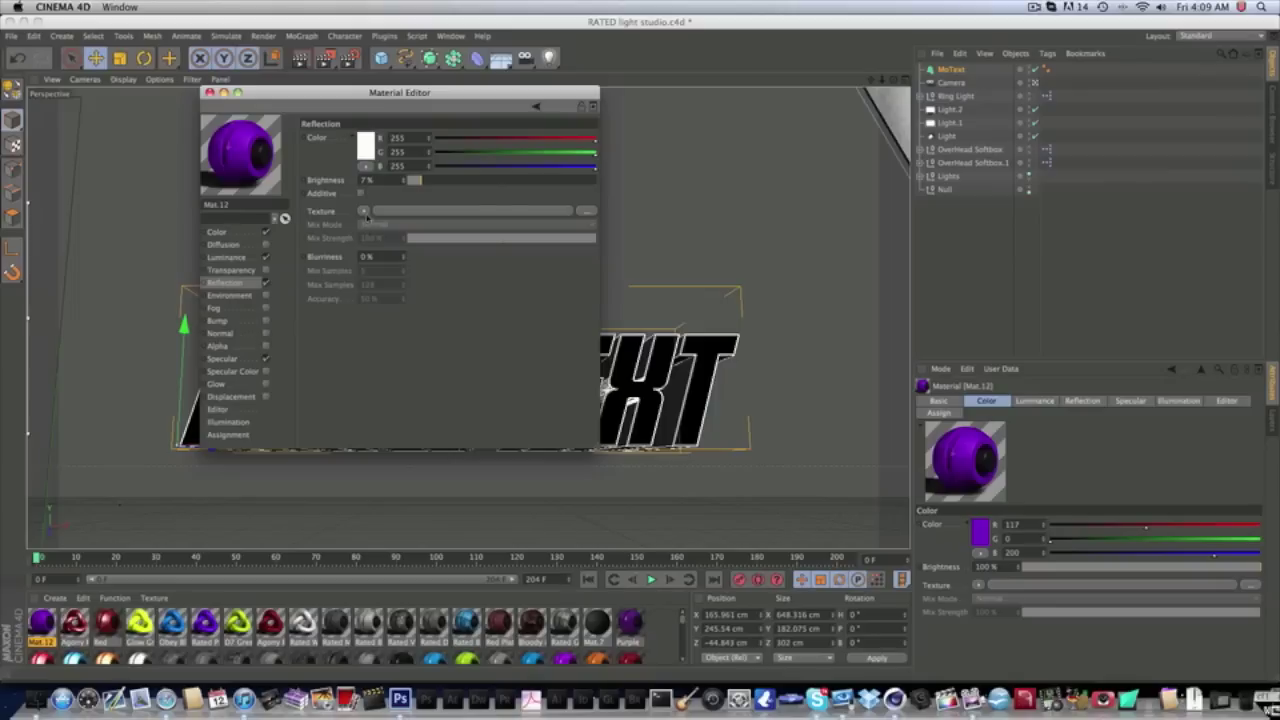
- Add a Fresnel texture to the reflection and set its mix strength to 12%
left_click(363, 211)
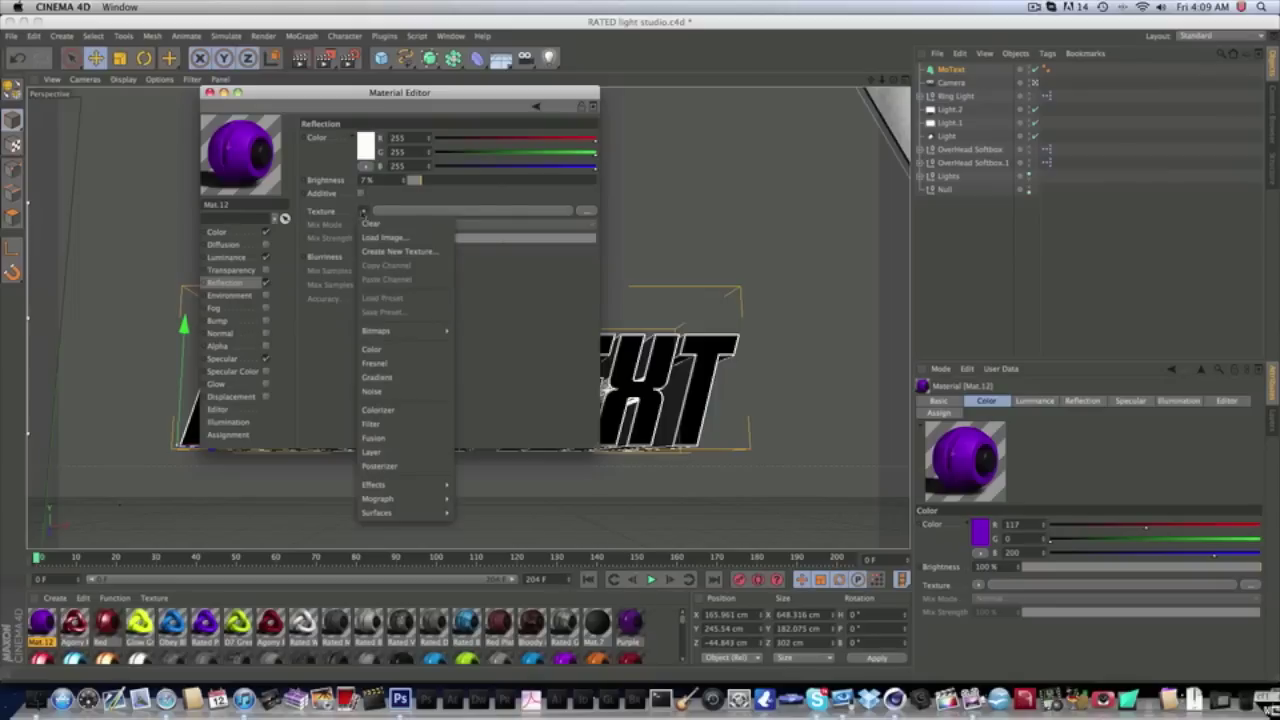
left_click(385, 363)
left_click_drag(390, 283, 328, 282)
type("12")
key("Return")
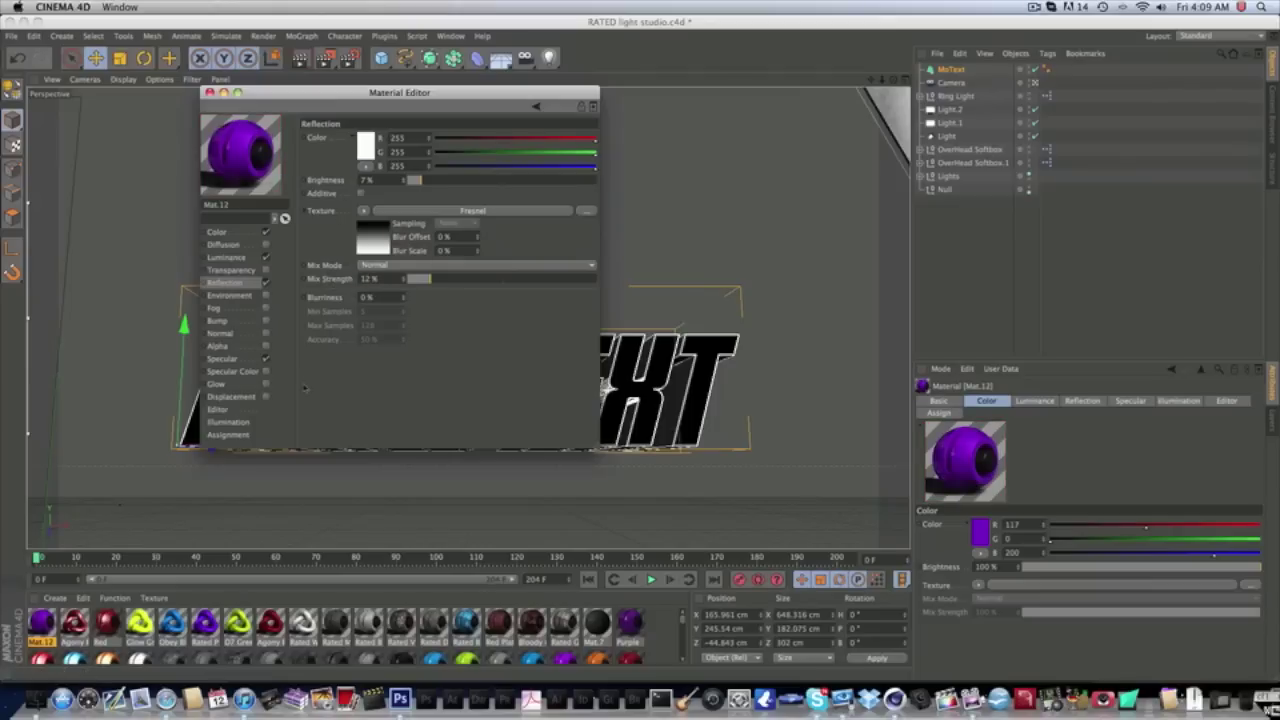
- Keep the Specular channel enabled and lower the specular height to 10%
left_click(252, 296)
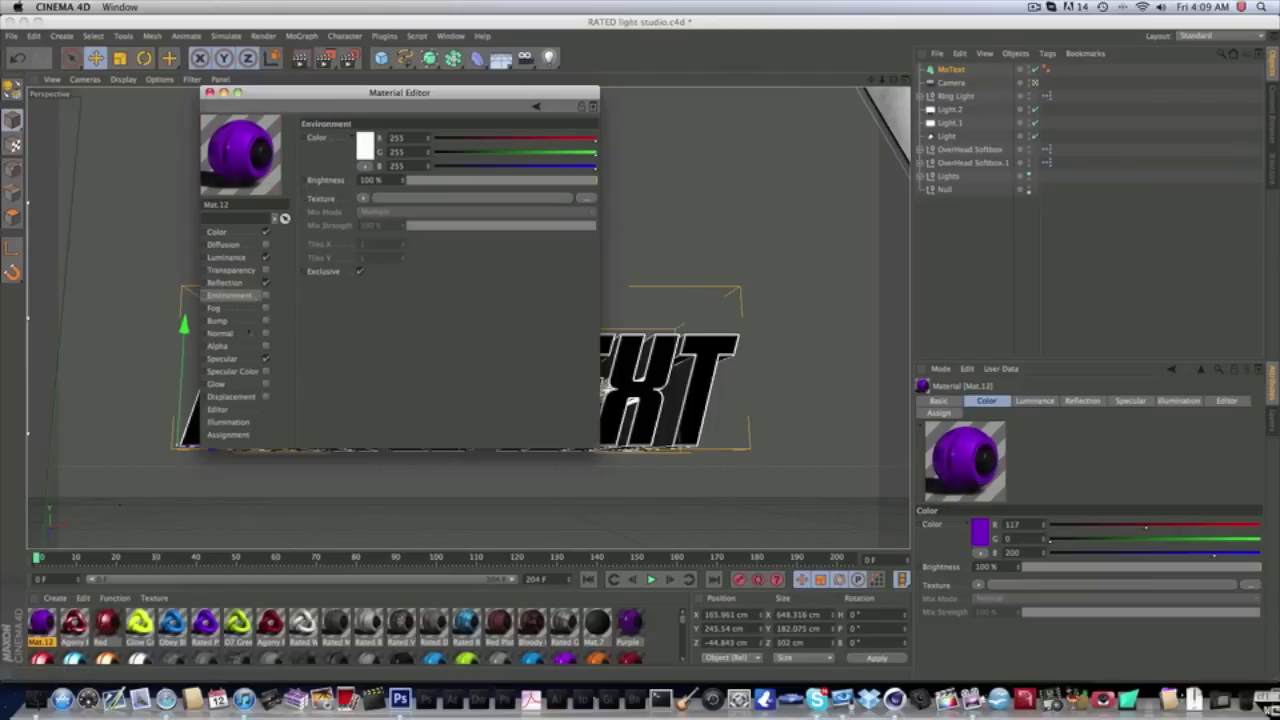
left_click(240, 364)
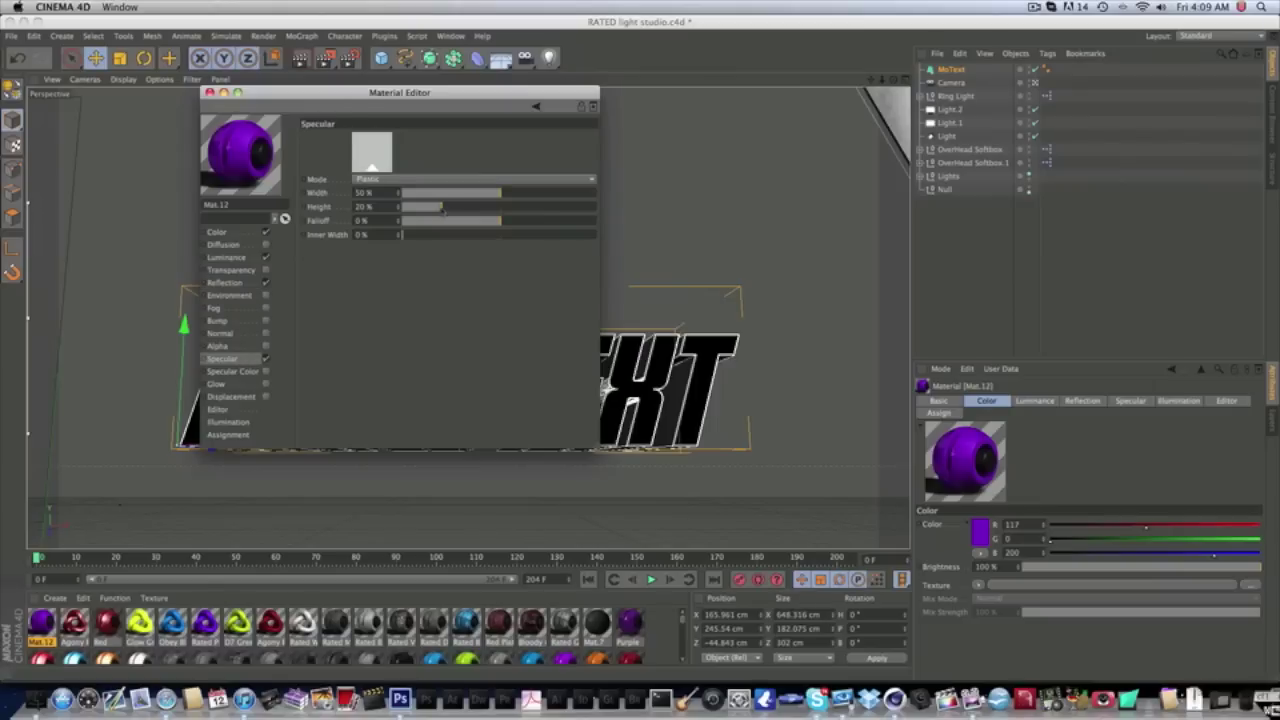
left_click(265, 358)
left_click(265, 358)
left_click(265, 358)
left_click(265, 358)
left_click_drag(440, 206, 425, 207)
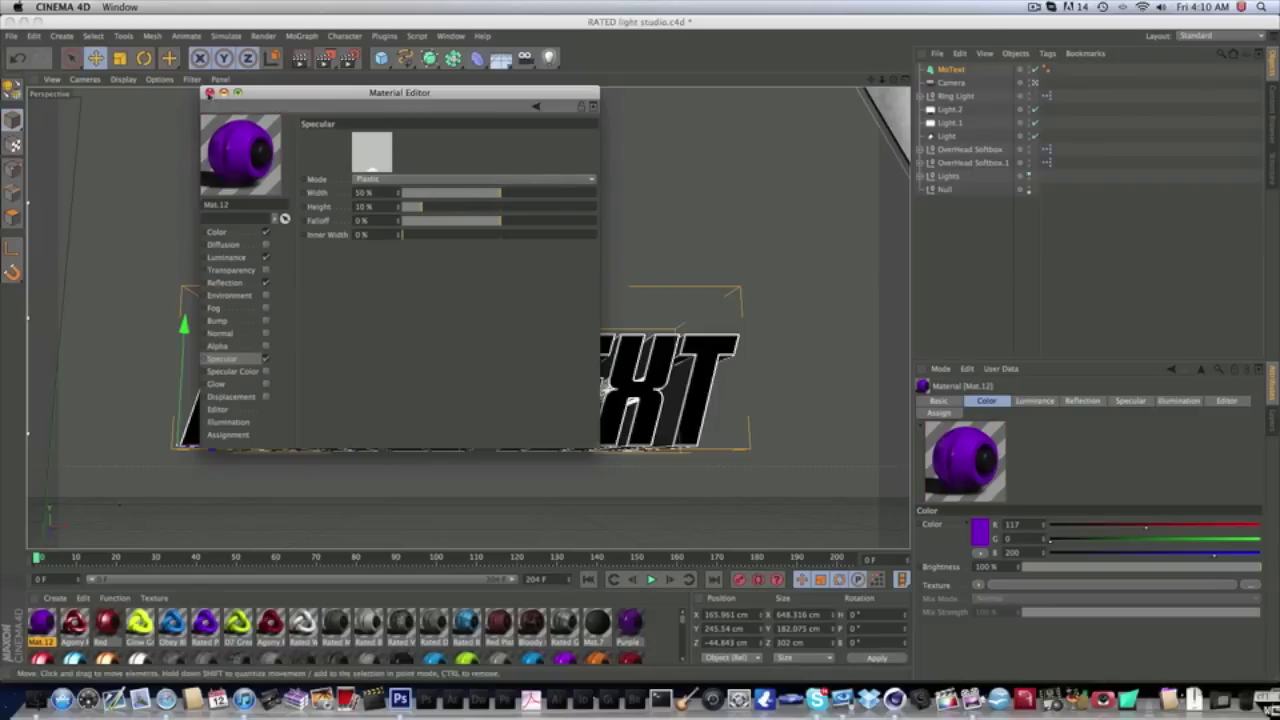
- Close the material's settings and apply the purple Mat.12 material to the MoText object
left_click(209, 92)
left_click_drag(52, 623, 952, 71)
left_click(951, 70)
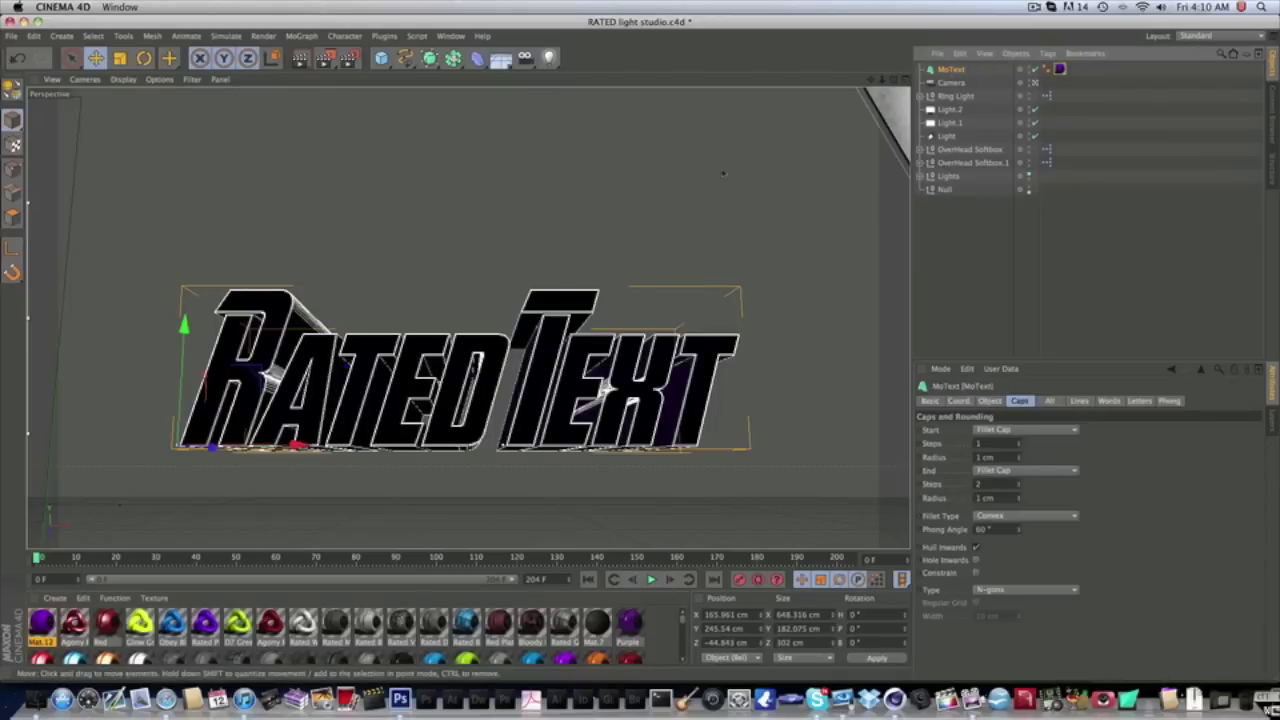
- Duplicate the purple material and set the copy's specular width to 60% and height to 100%
left_click(42, 623)
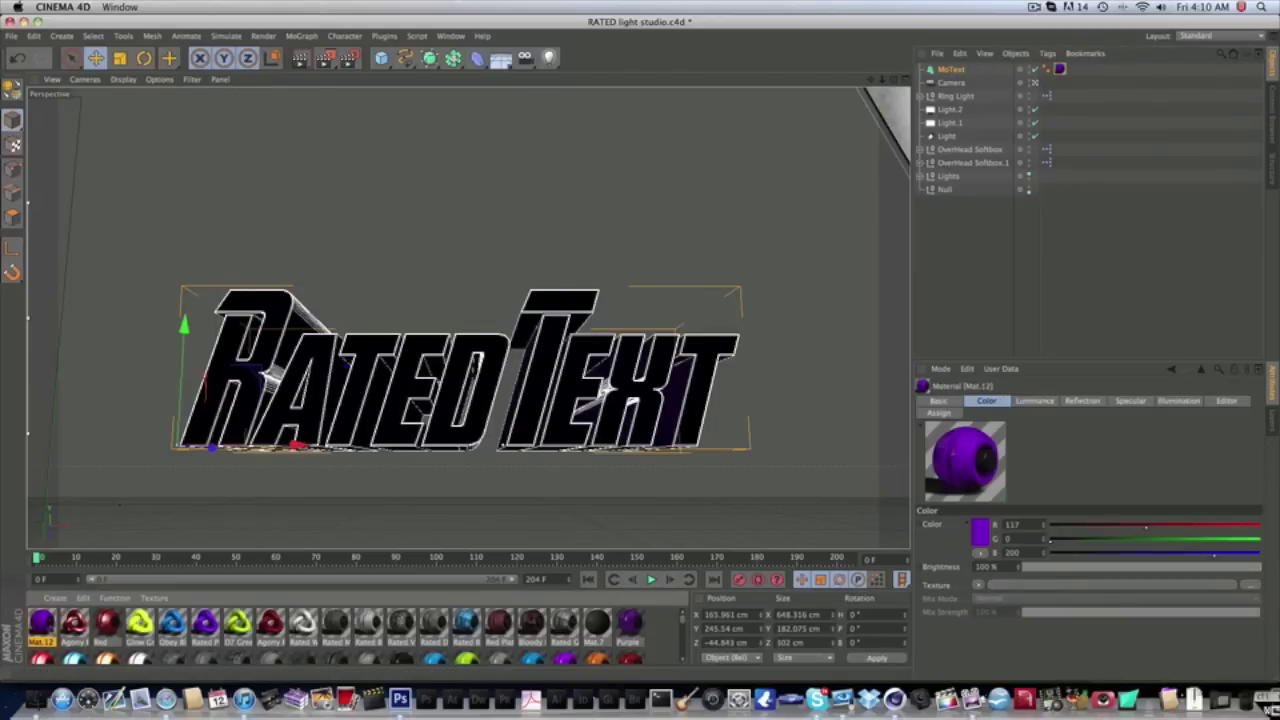
double_click(42, 622)
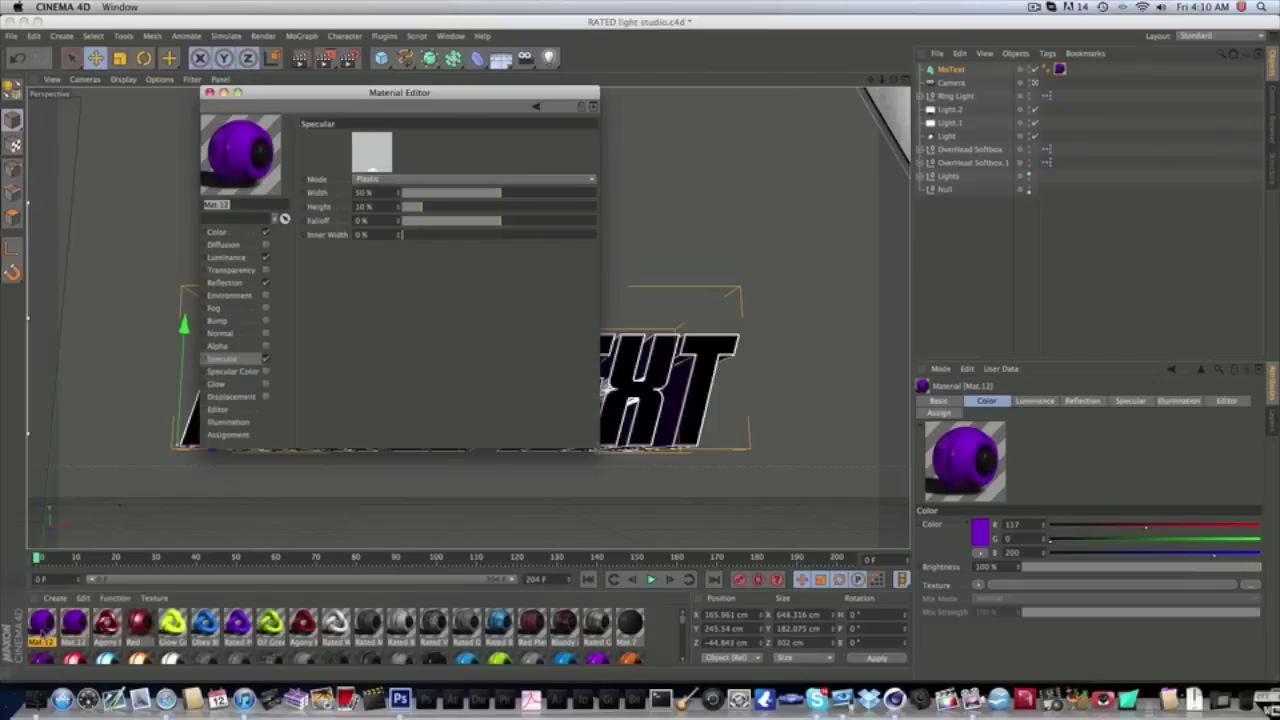
left_click(238, 232)
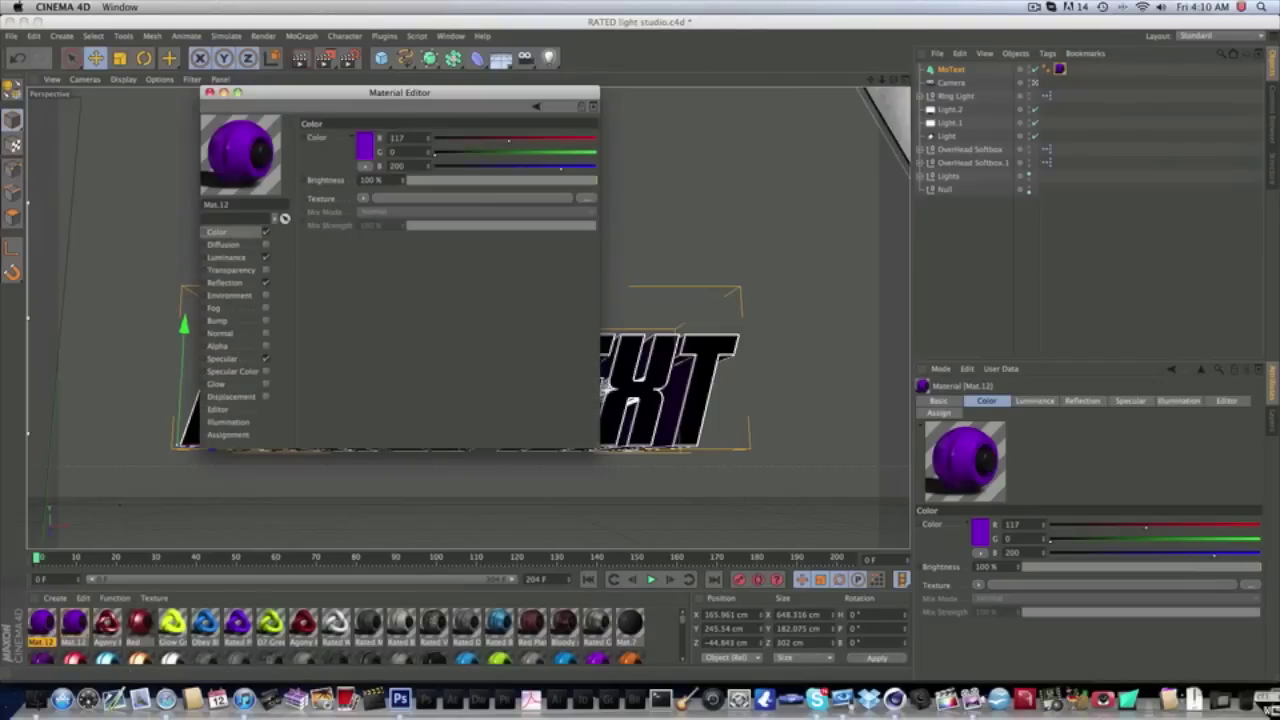
left_click(238, 359)
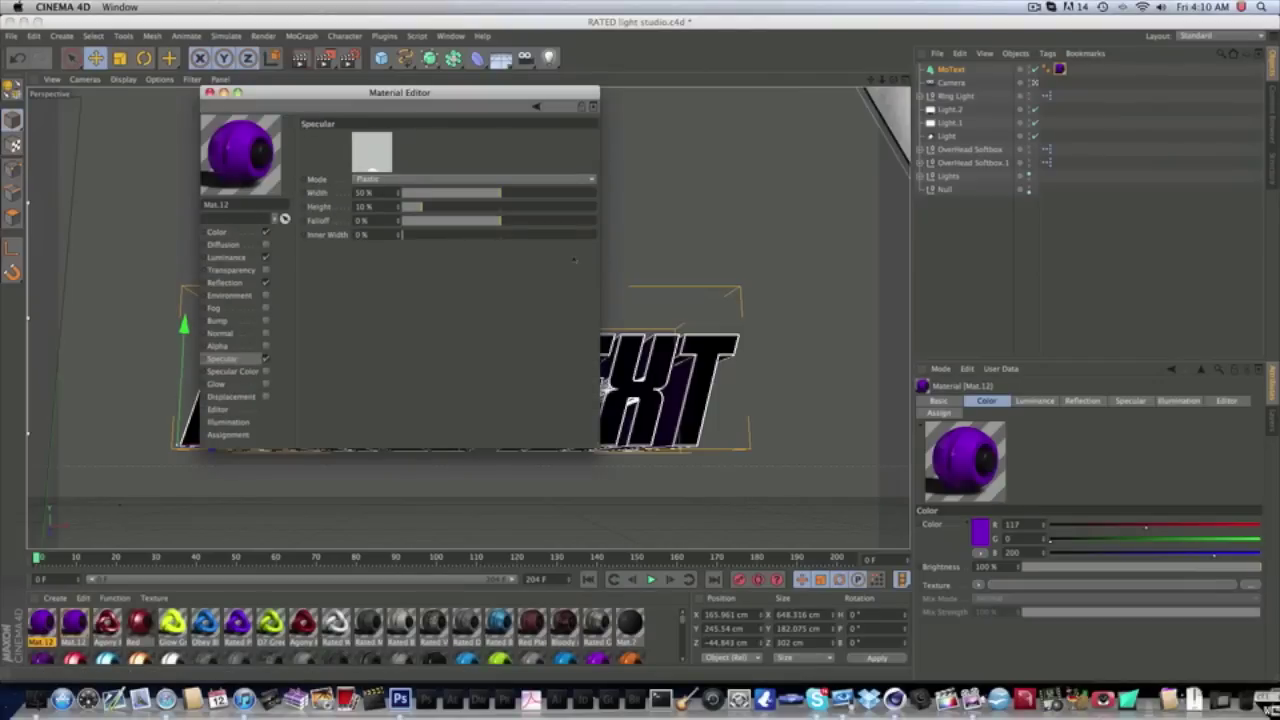
left_click_drag(505, 210, 566, 209)
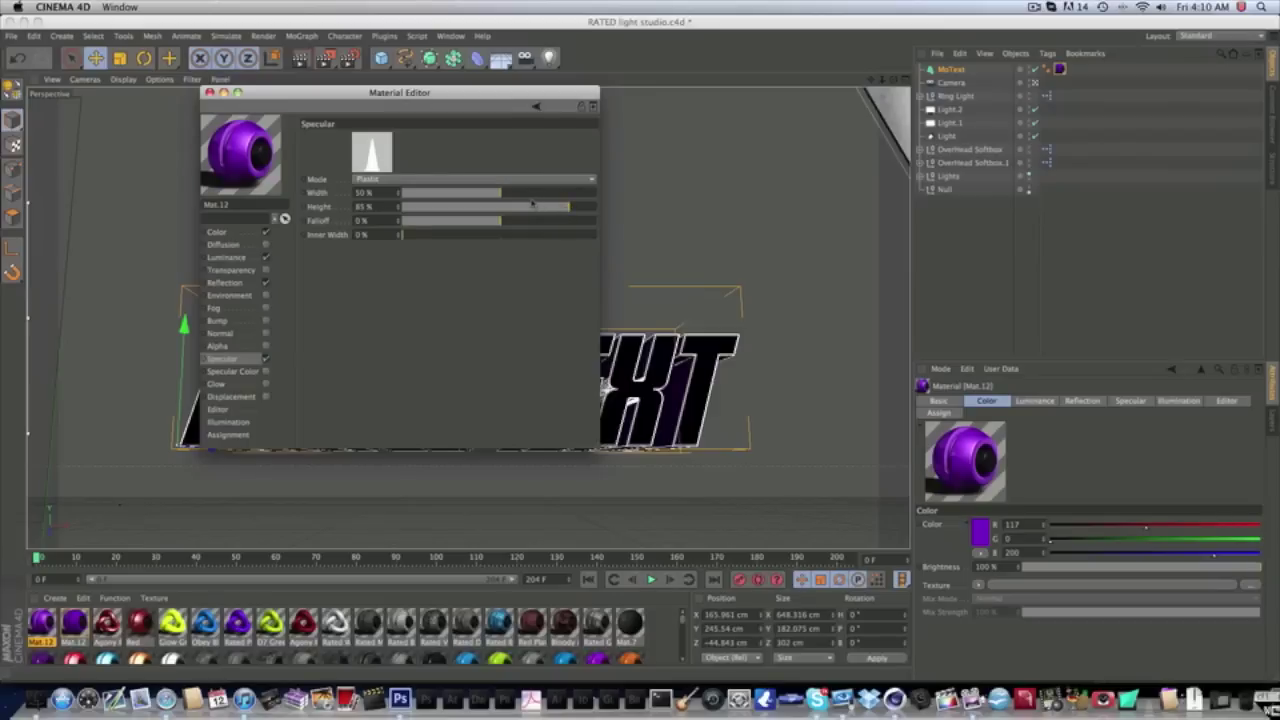
mouse_move(535, 203)
left_mouse_down()
mouse_move(580, 204)
mouse_move(517, 200)
left_mouse_up()
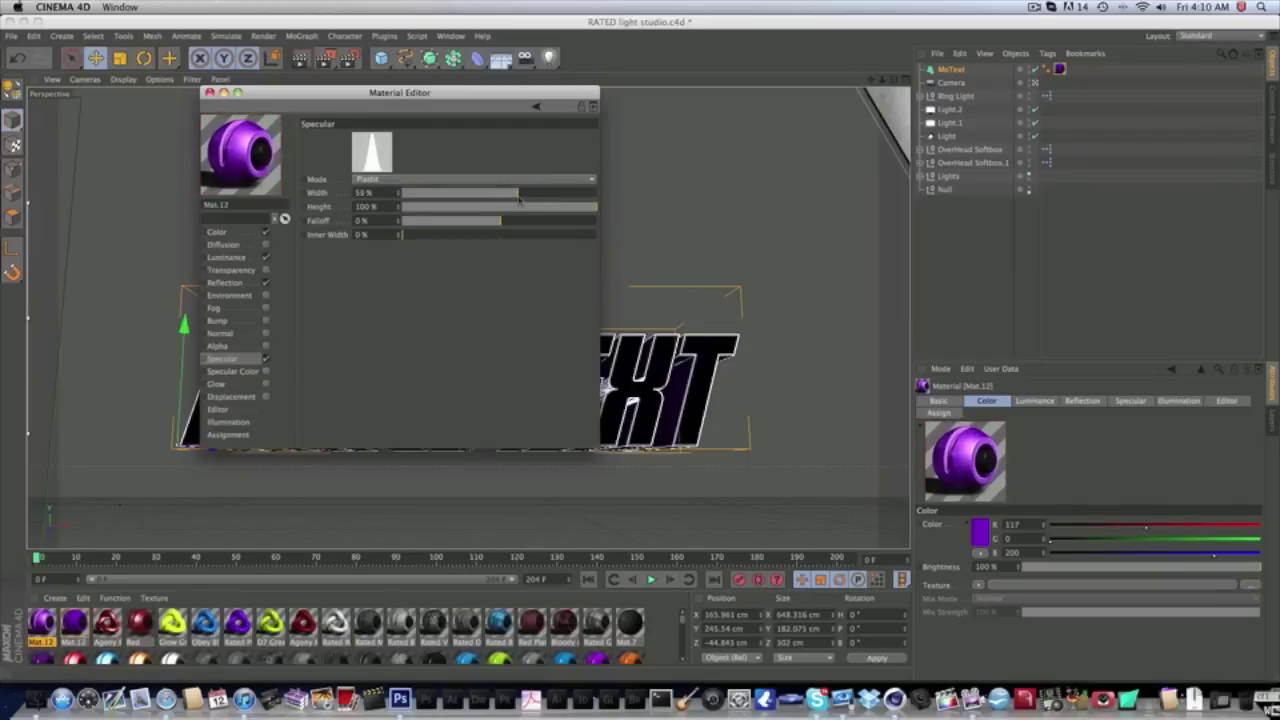
left_click_drag(519, 199, 522, 199)
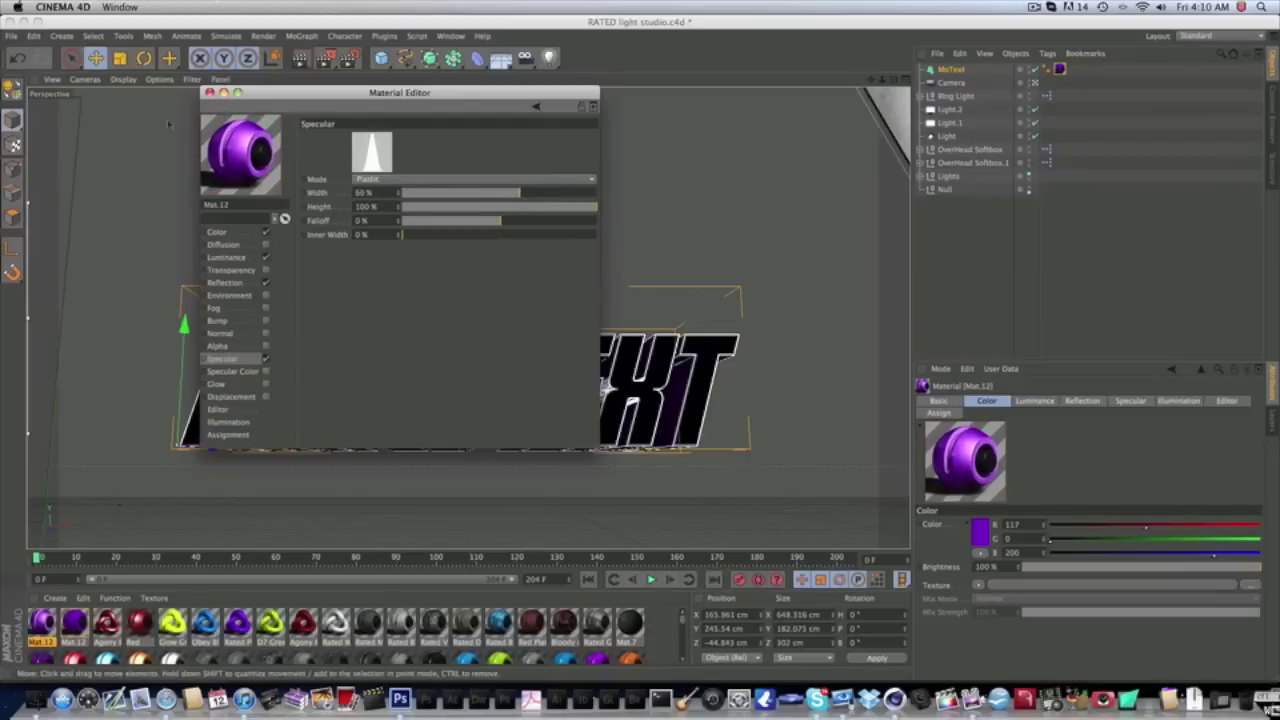
- Close the copy's settings and apply this shinier purple material to the MoText object as a second texture
left_click(209, 92)
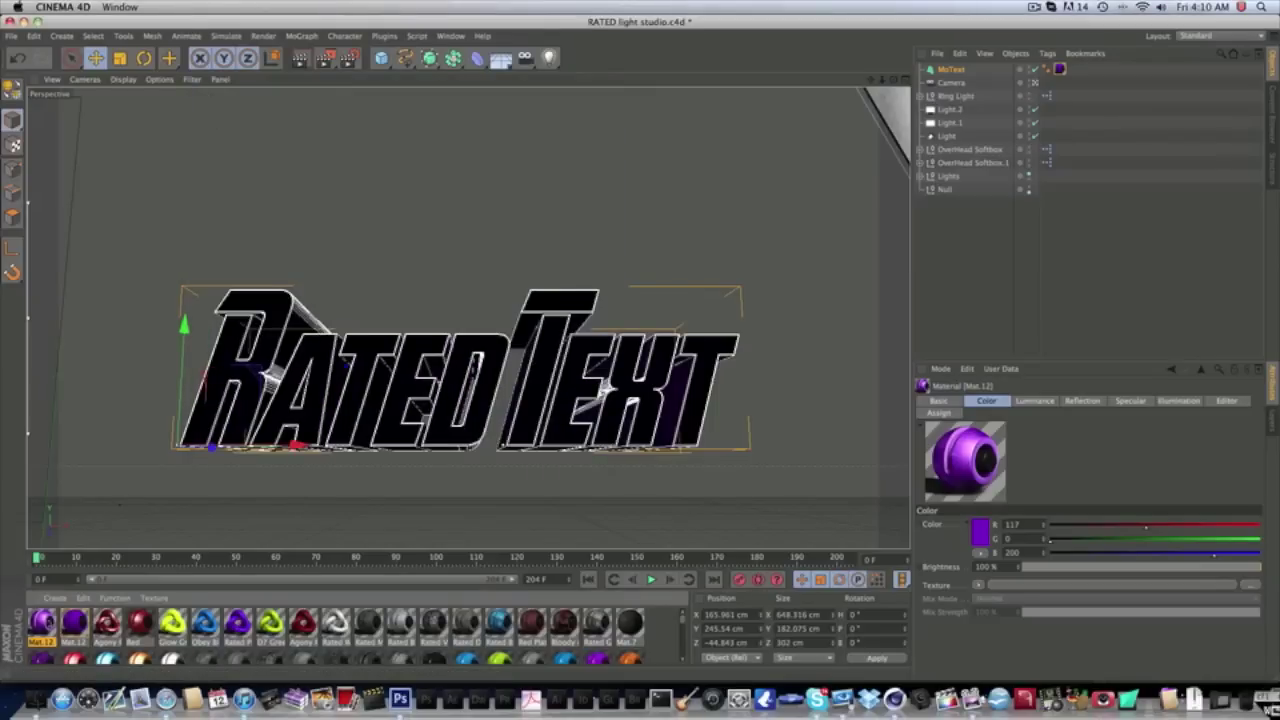
left_click_drag(952, 162, 961, 71)
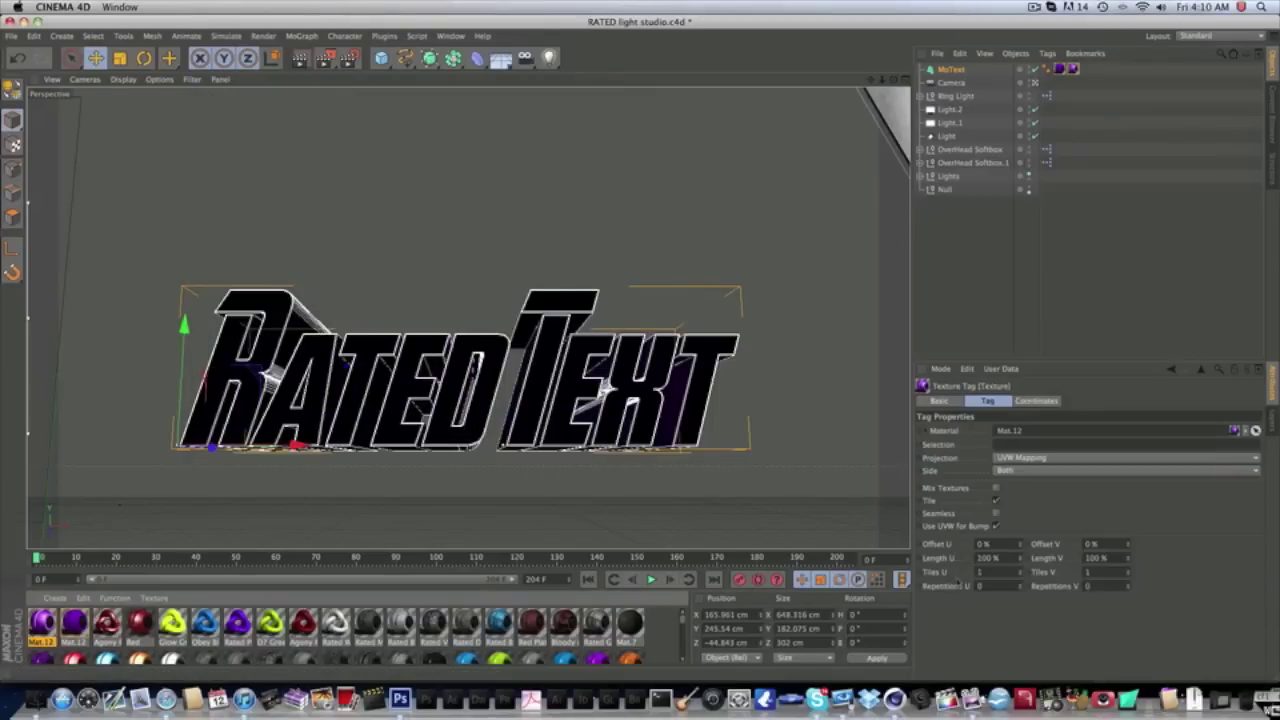
- Enter R as the selection restriction of the shinier purple texture on the MoText object, then deselect it
left_click(997, 444)
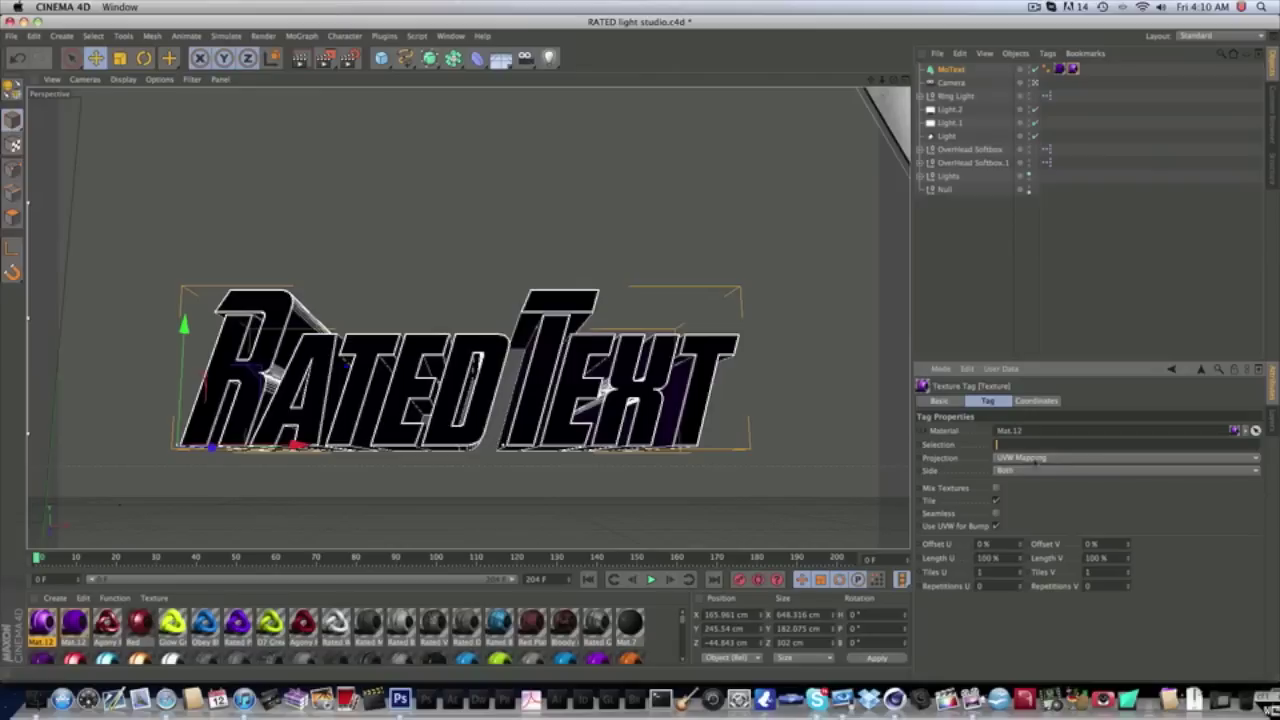
left_click(951, 400)
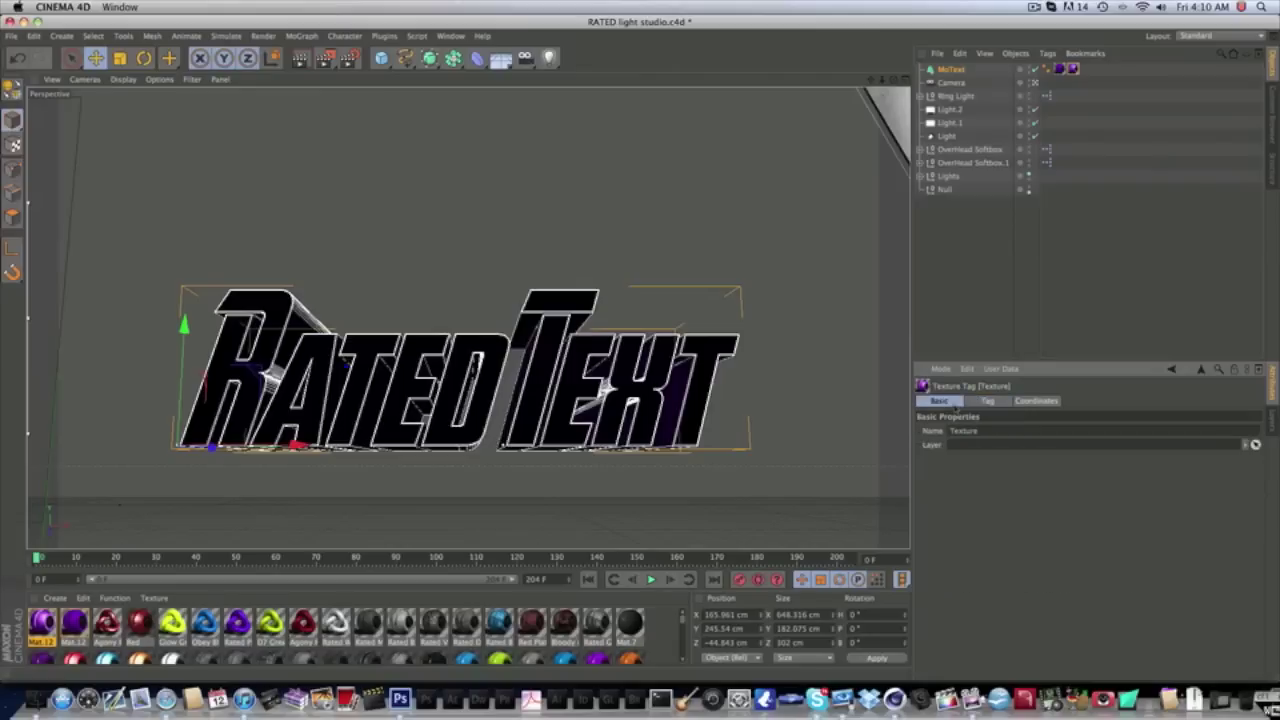
left_click(989, 400)
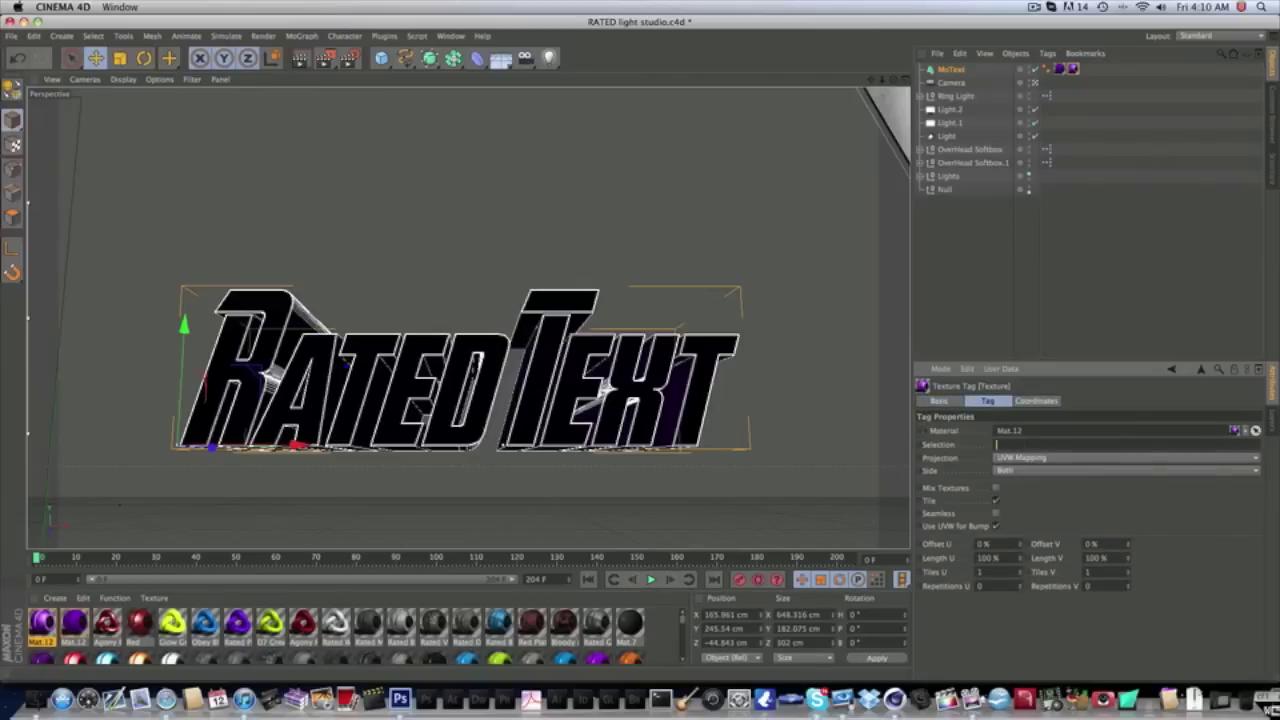
type("R")
left_click(1060, 332)
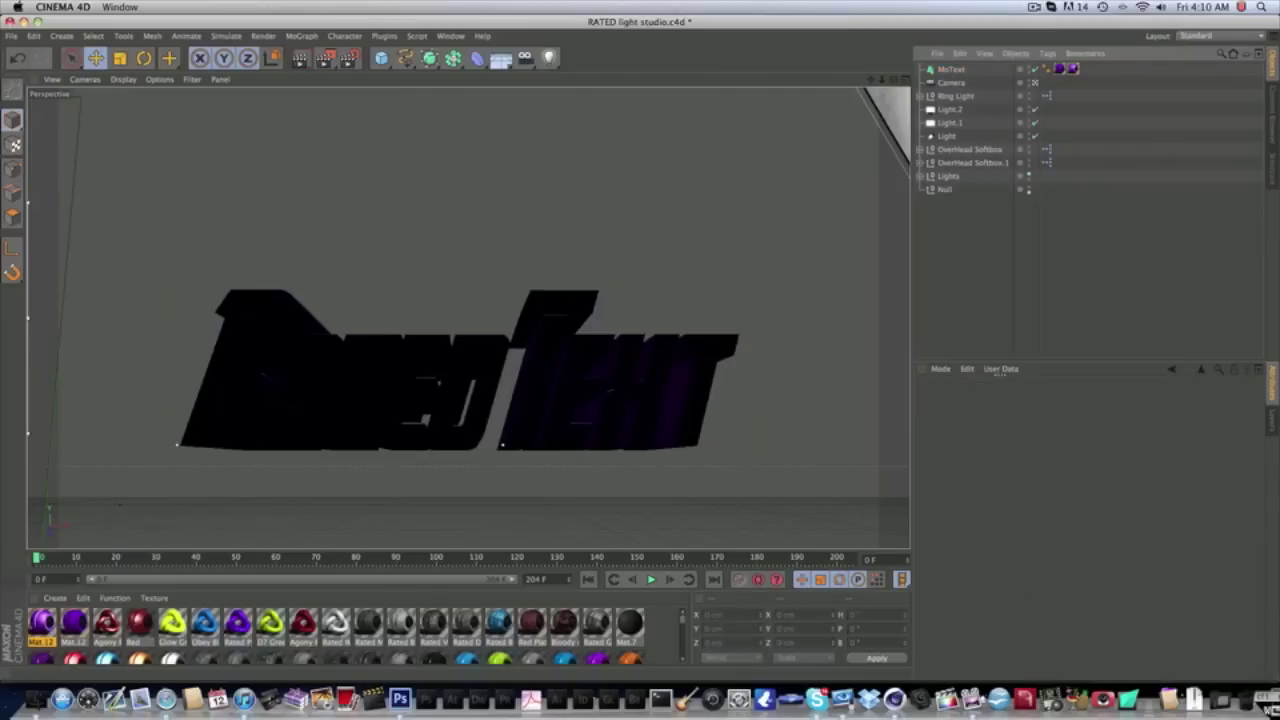
- Duplicate the MoText object, place the copy directly below the original, and delete the copy's purple textures
left_click(966, 70)
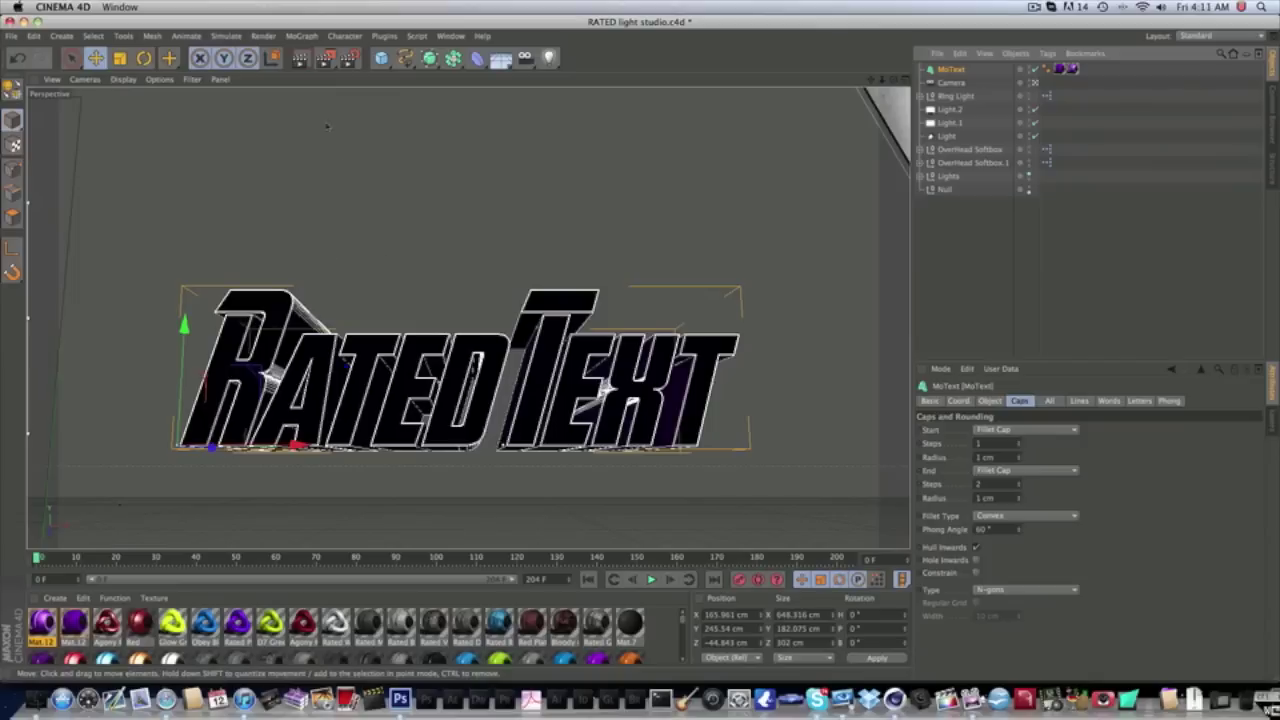
key("super+c")
key("super+v")
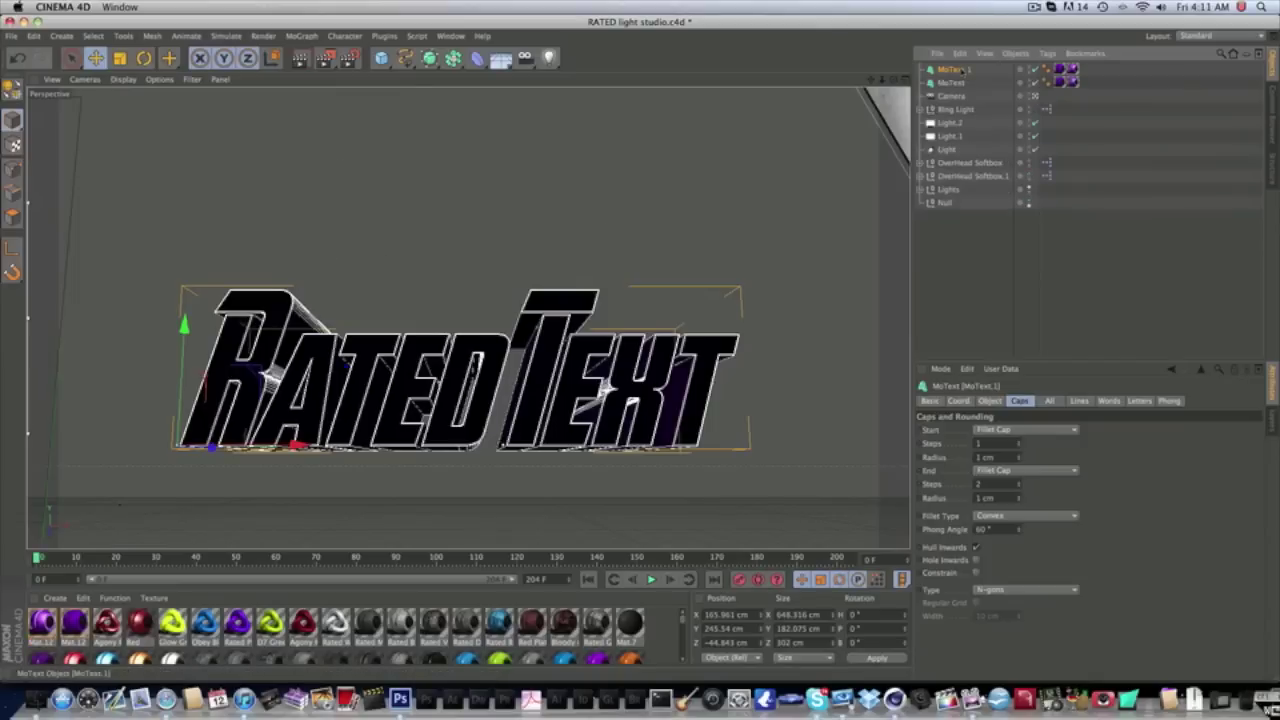
left_click_drag(953, 96, 950, 92)
left_click(1073, 82)
key("Delete")
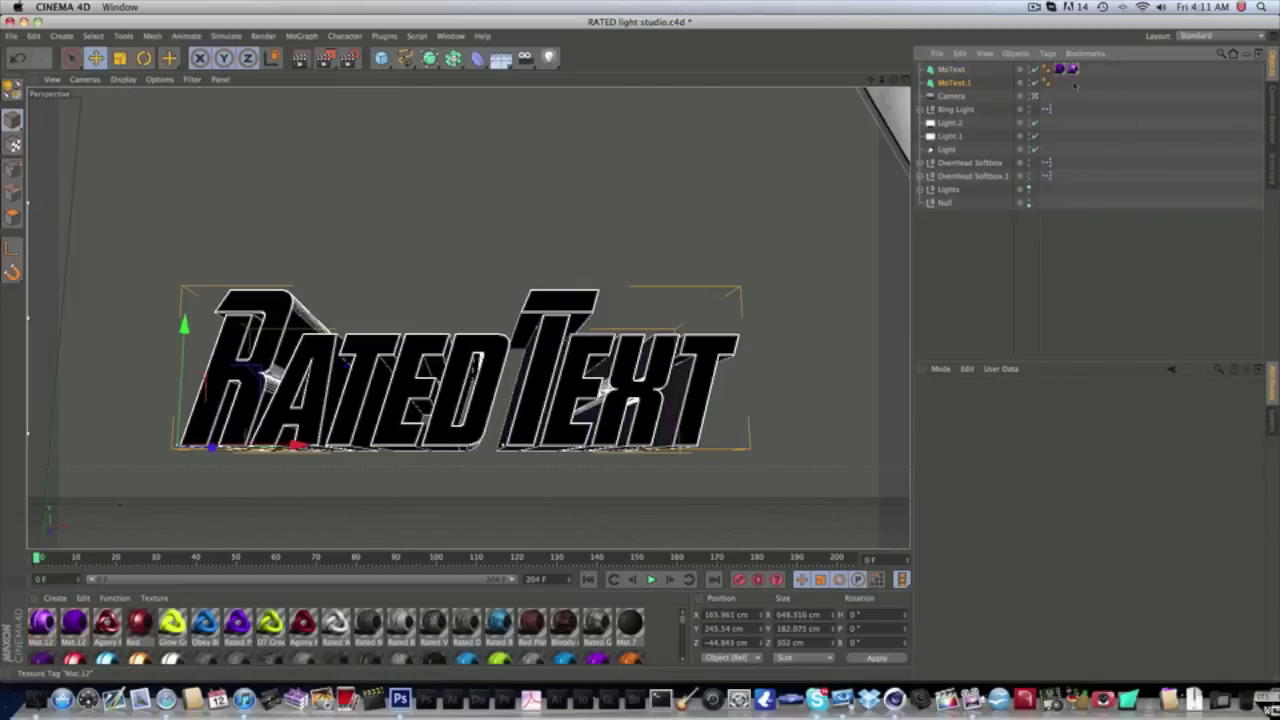
- Apply the black Mat.7 material to the duplicated MoText object
left_click(962, 84)
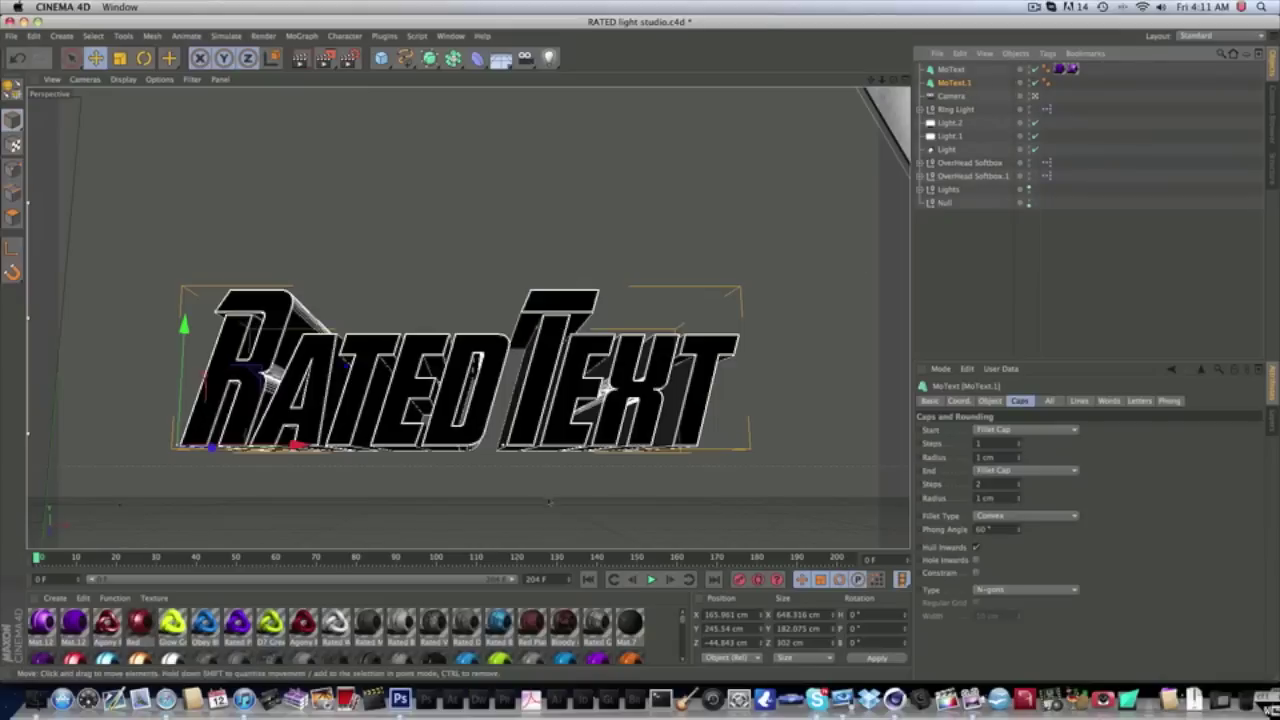
scroll(357, 640, "down", 3)
left_click_drag(172, 638, 965, 83)
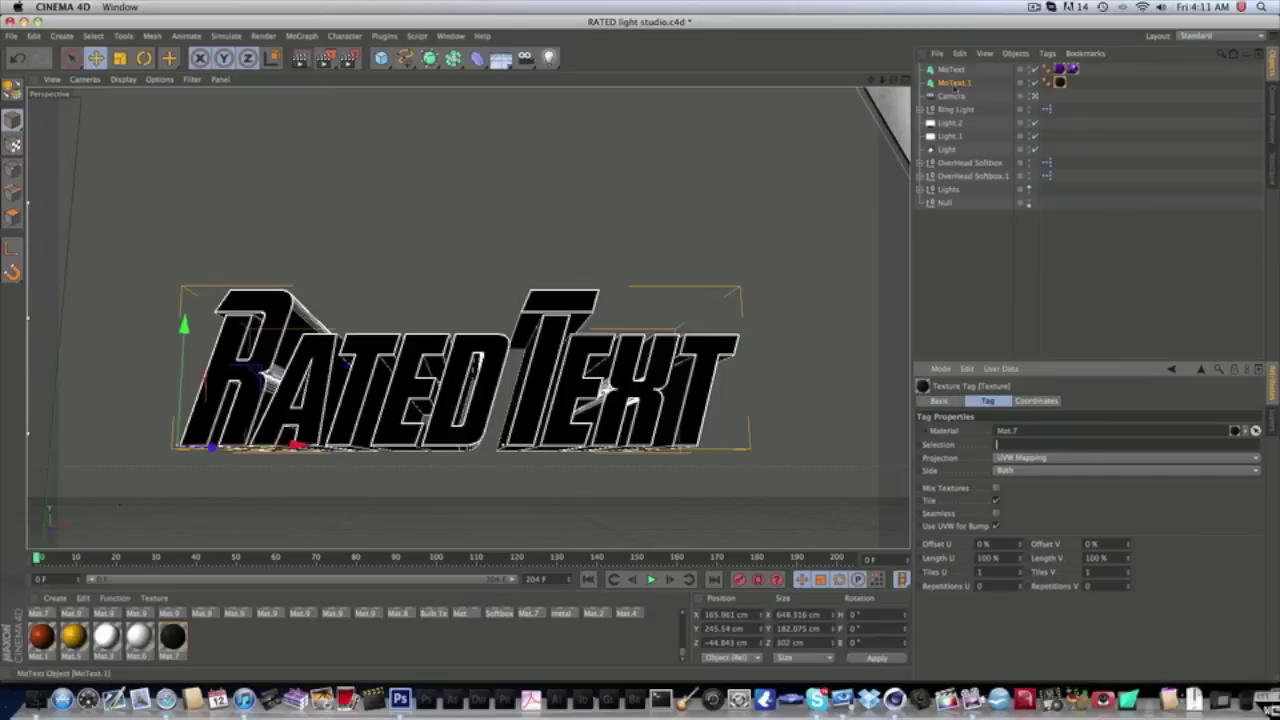
- Set the copy's start and end fillet caps to 1 step and 3 cm radius, and shift the copy about 10 cm along Z
left_click(955, 83)
double_click(988, 457)
type("3")
key("Return")
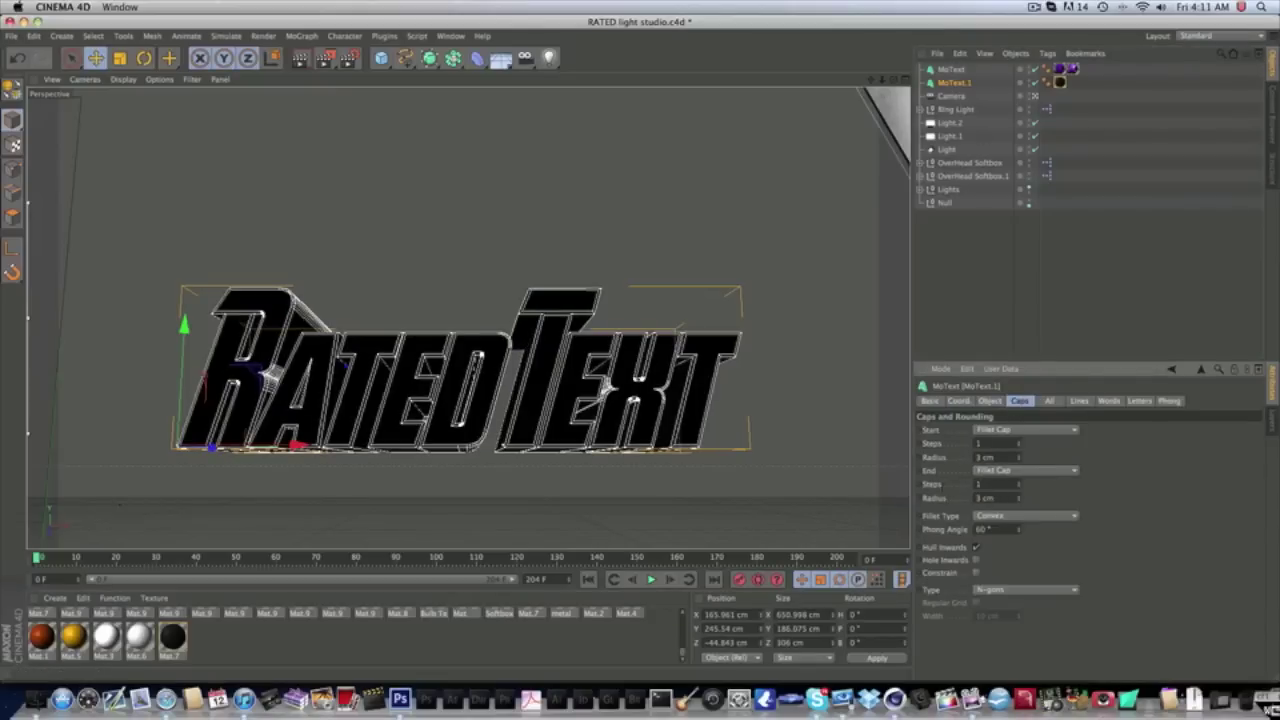
left_click_drag(209, 449, 212, 452)
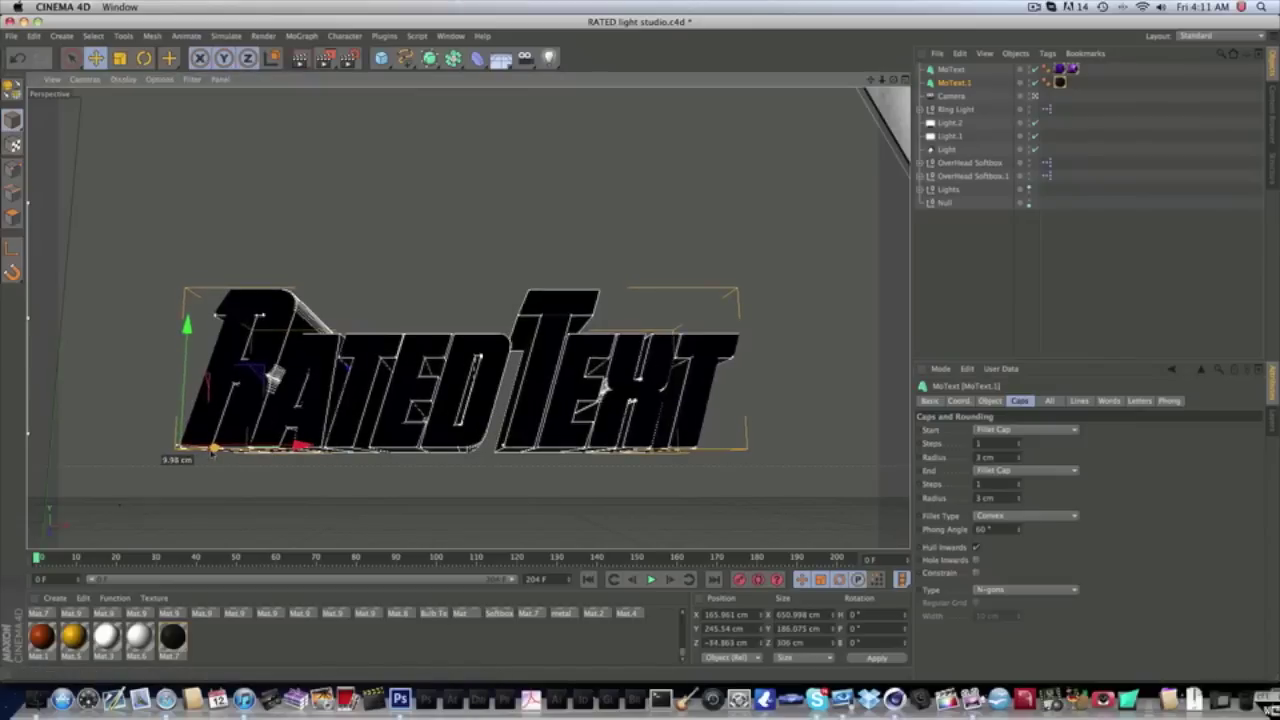
- Render the view to check the purple text against its black outline copy
left_click(950, 69)
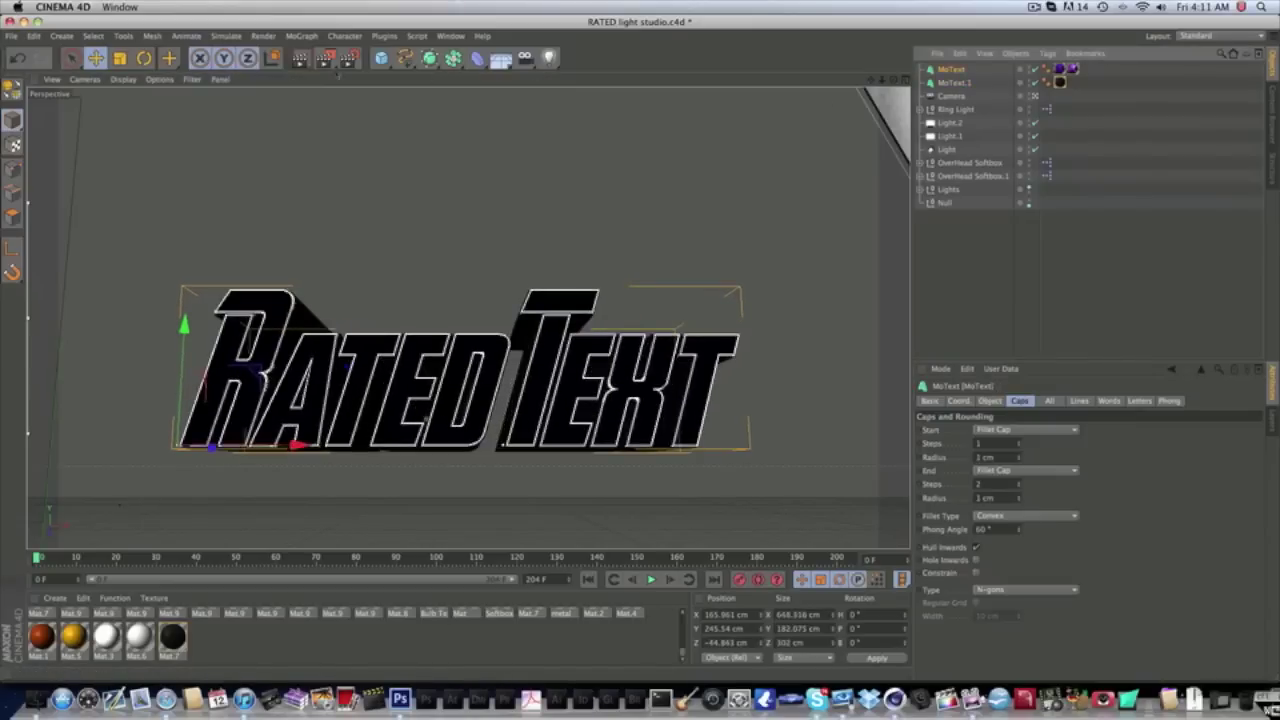
left_click(300, 58)
left_click(312, 230)
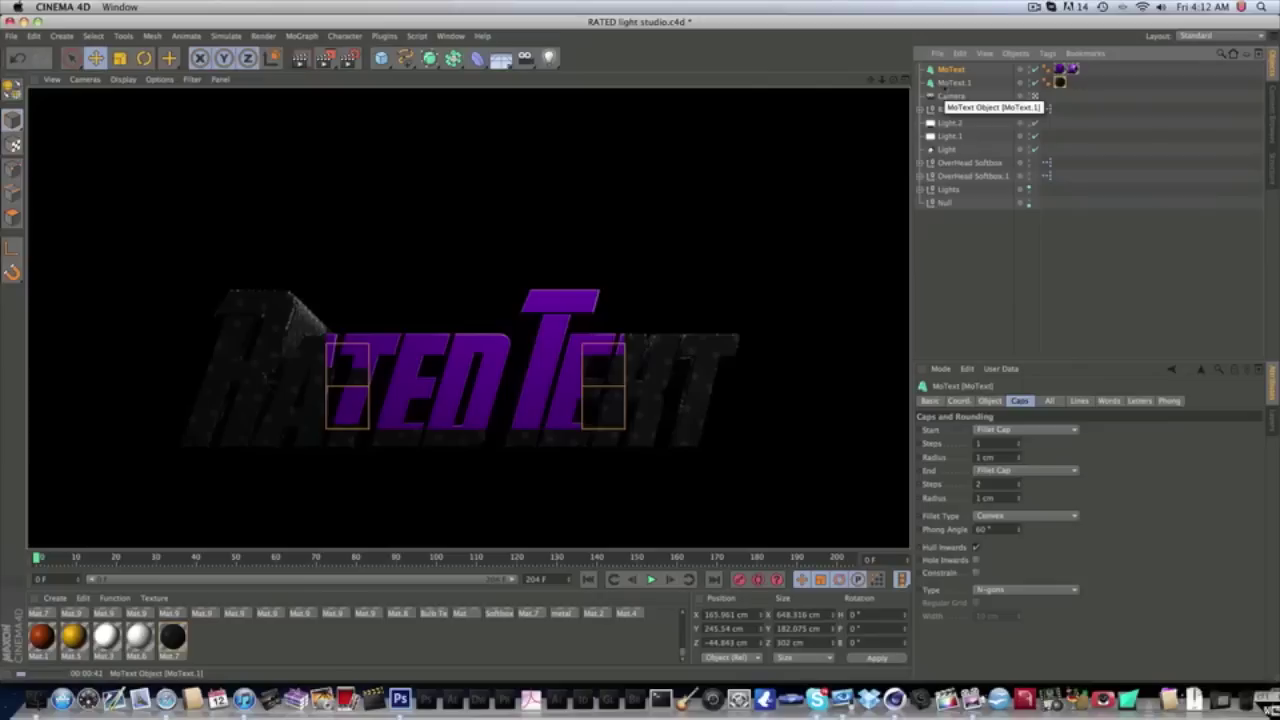
left_click(943, 85)
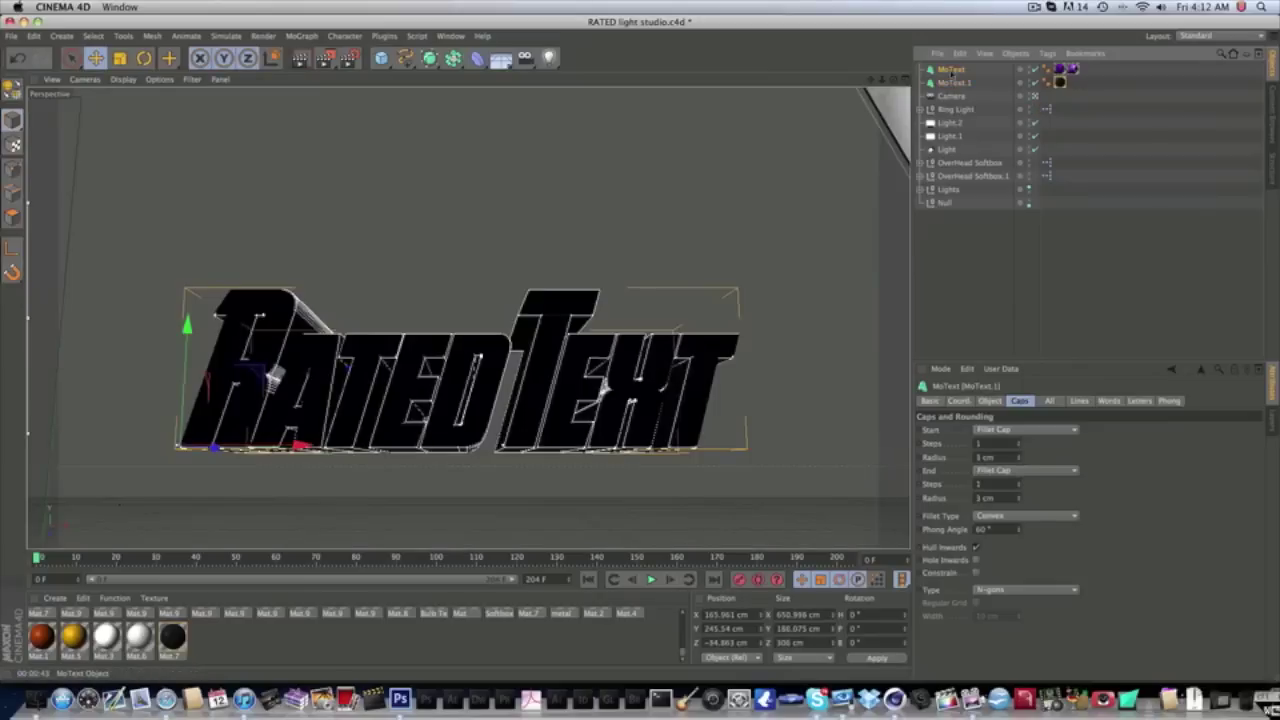
- Select both the original text object and its duplicate together
left_click(950, 72)
left_click(954, 82)
left_click(952, 70, "shift")
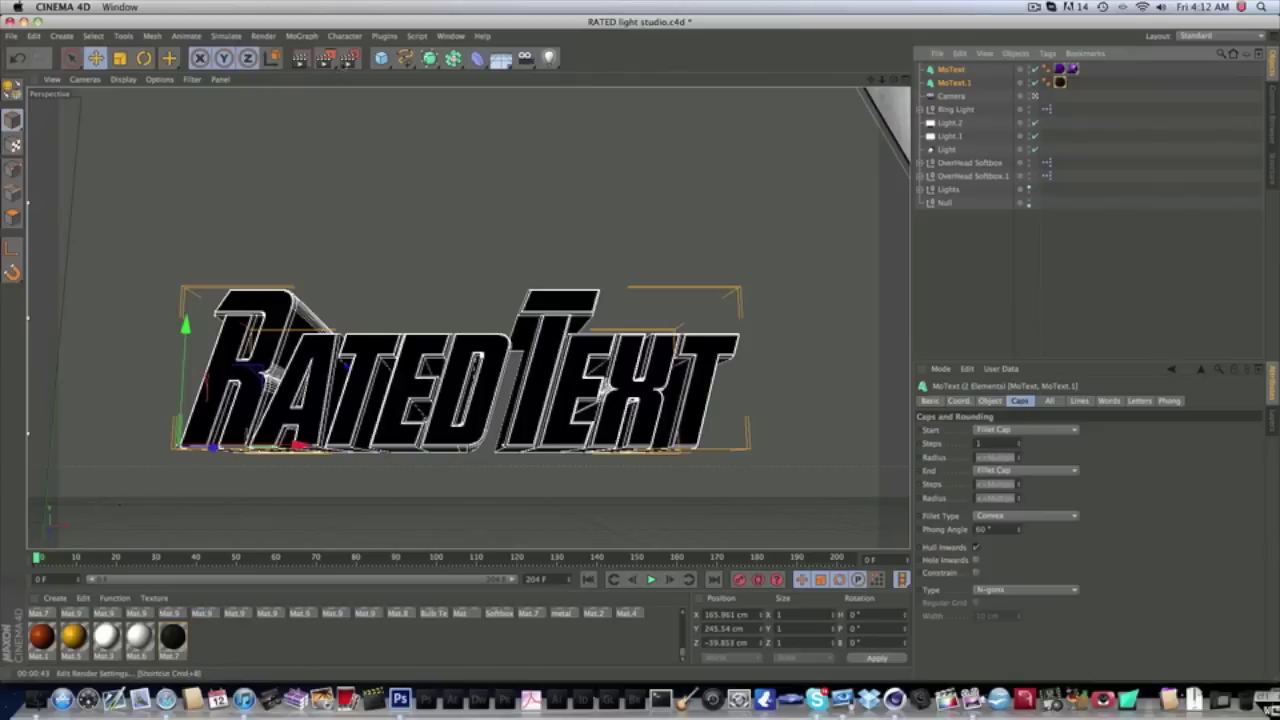
- Set the render output's file name to RATED TUT and close the render settings
left_click(347, 58)
left_click_drag(477, 92, 423, 92)
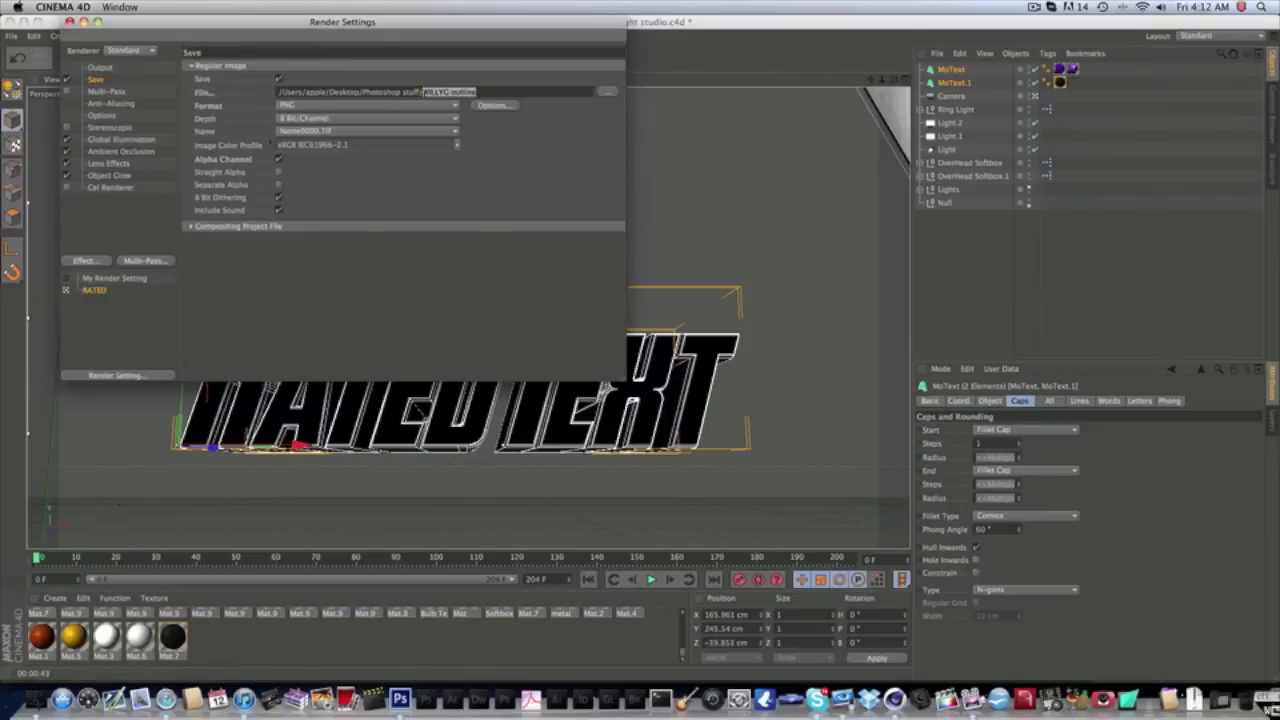
type("RATED TUT")
left_click(607, 91)
key("Return")
left_click(69, 21)
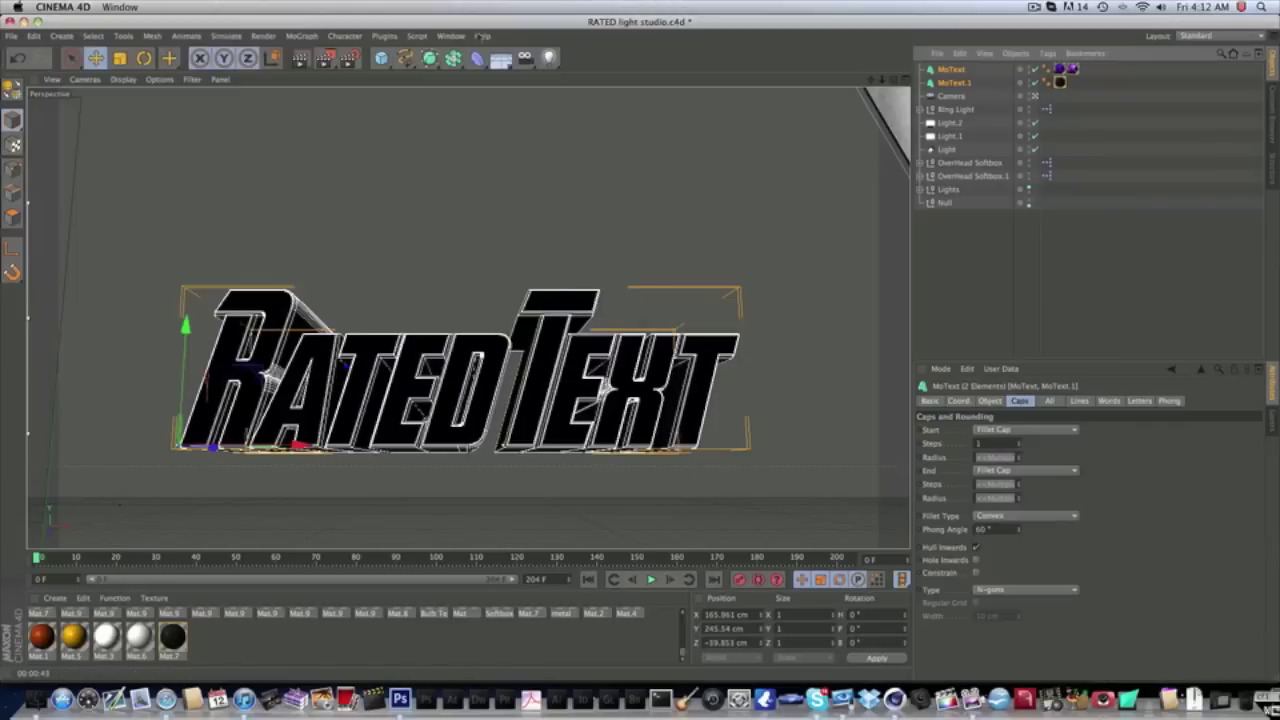
left_click(1044, 7)
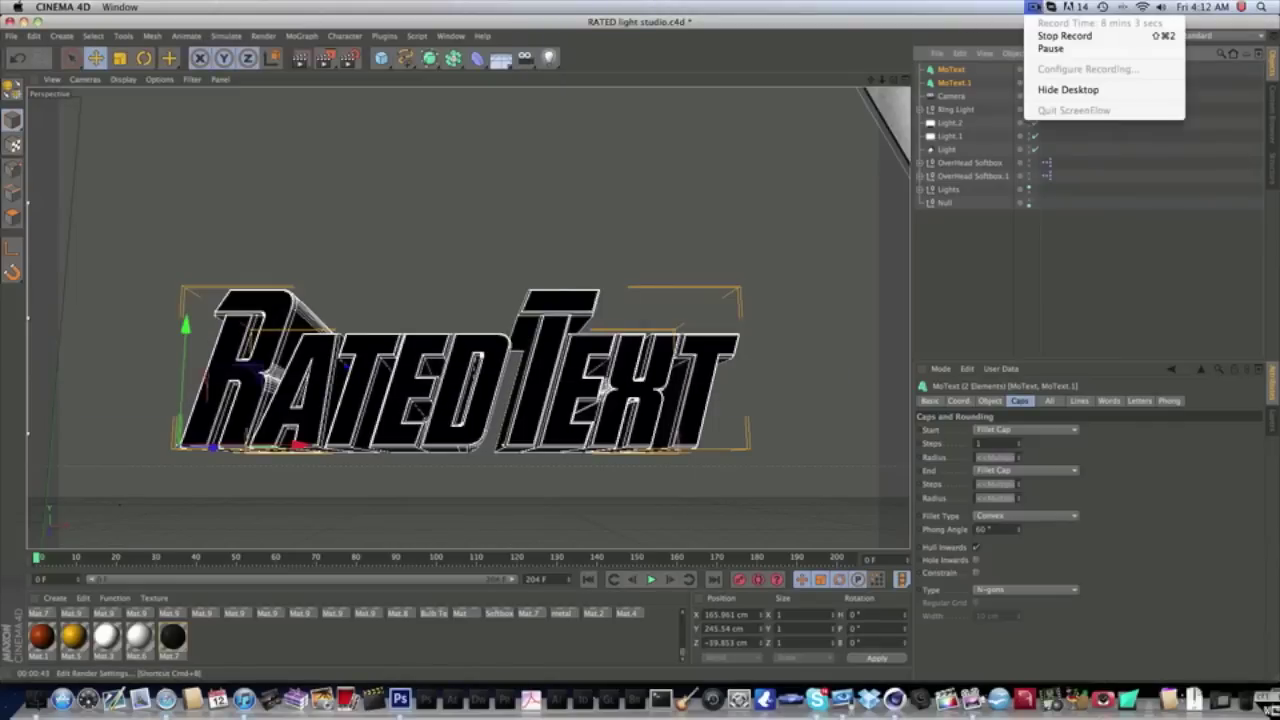
left_click(1040, 46)
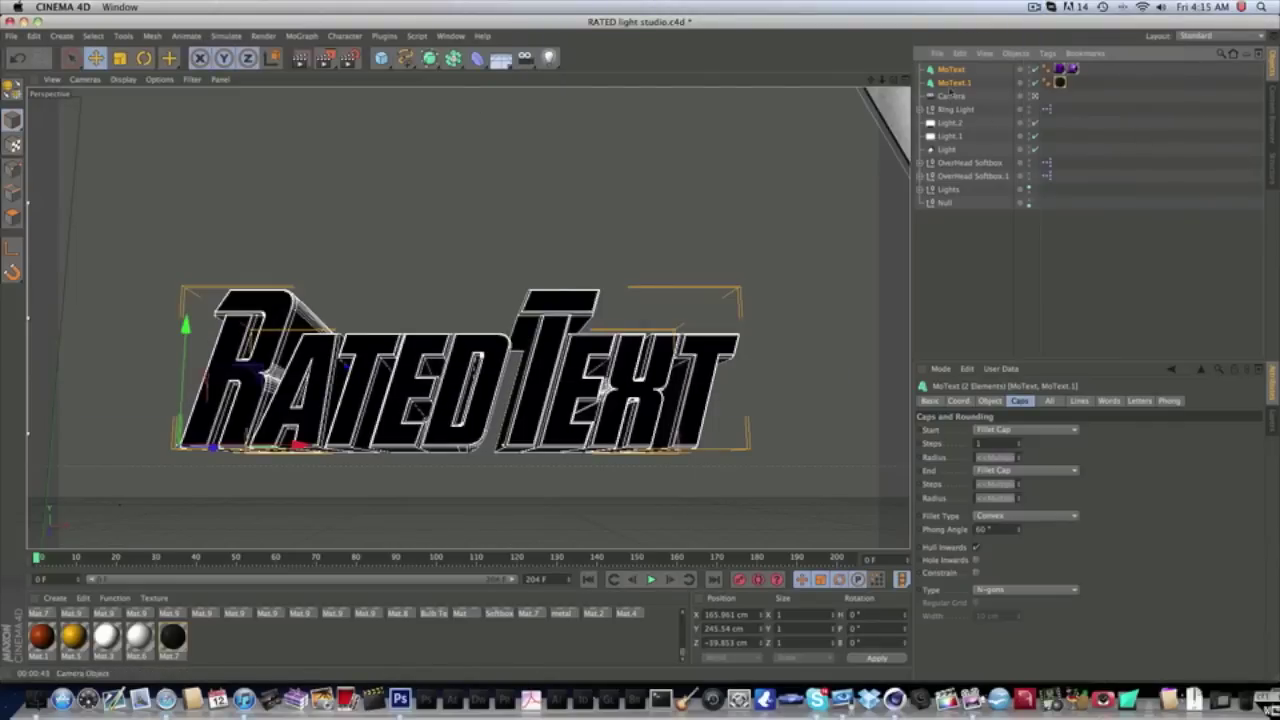
- Review the original text and its duplicate, examining the duplicate's object properties and its caps and rounding settings
left_click(951, 70, "ctrl")
left_click(948, 70, "ctrl")
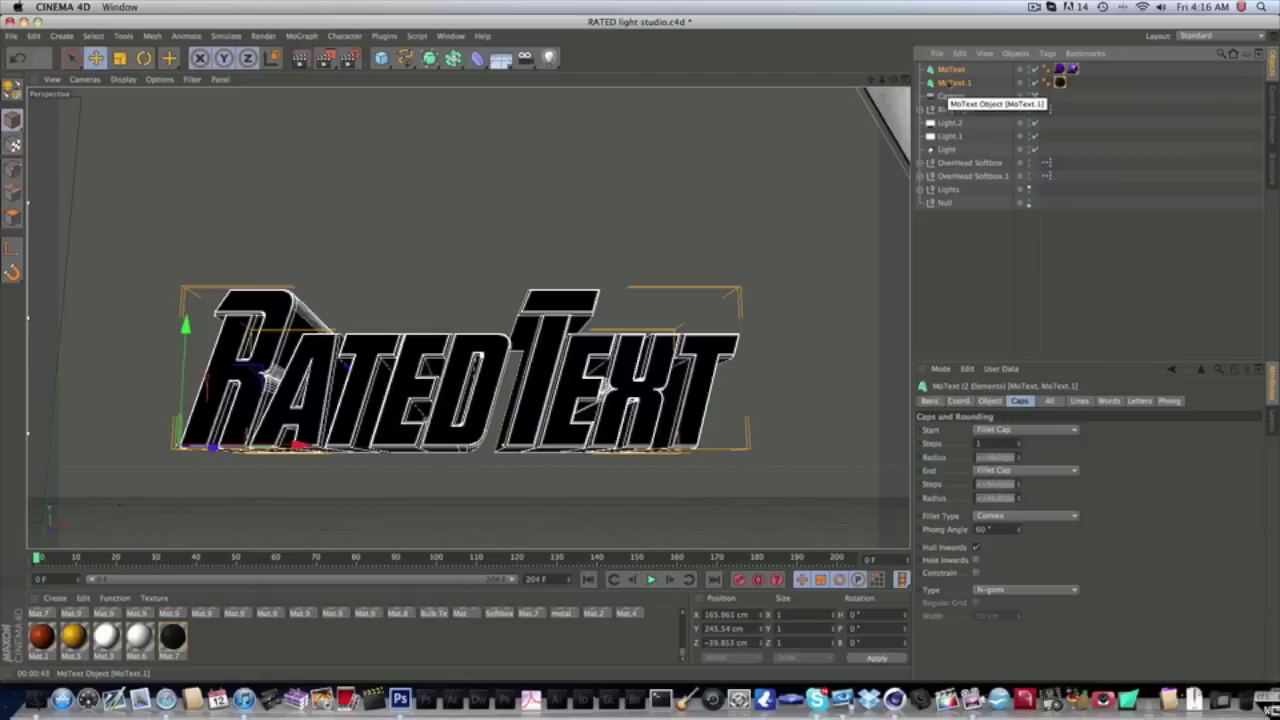
left_click(950, 83, "ctrl")
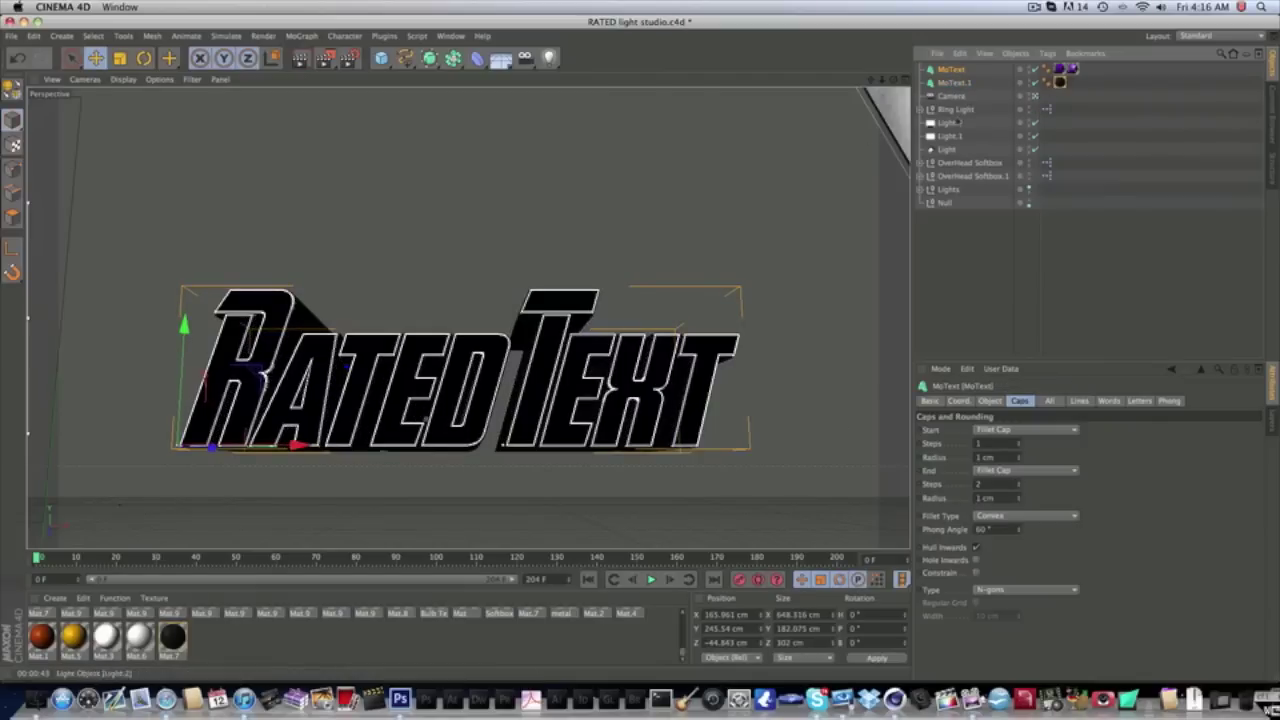
left_click(953, 83)
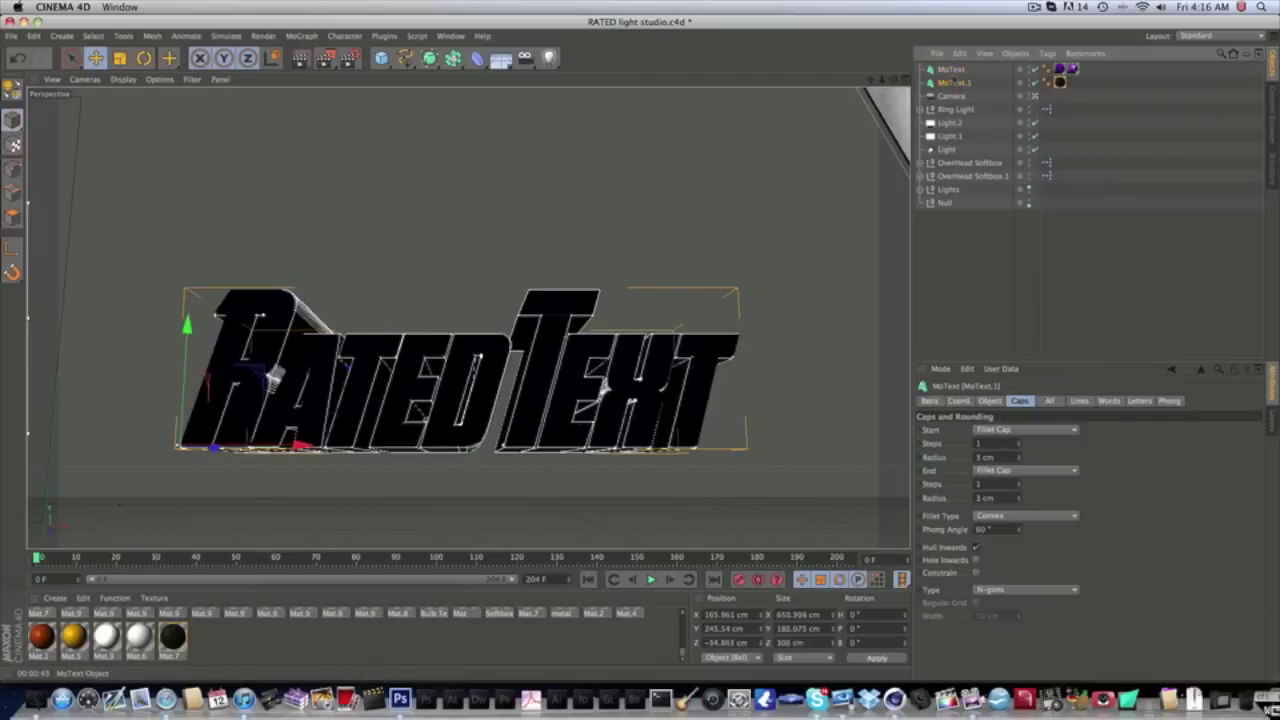
left_click(950, 73)
left_click(953, 83)
left_click(989, 401)
left_click(1019, 401)
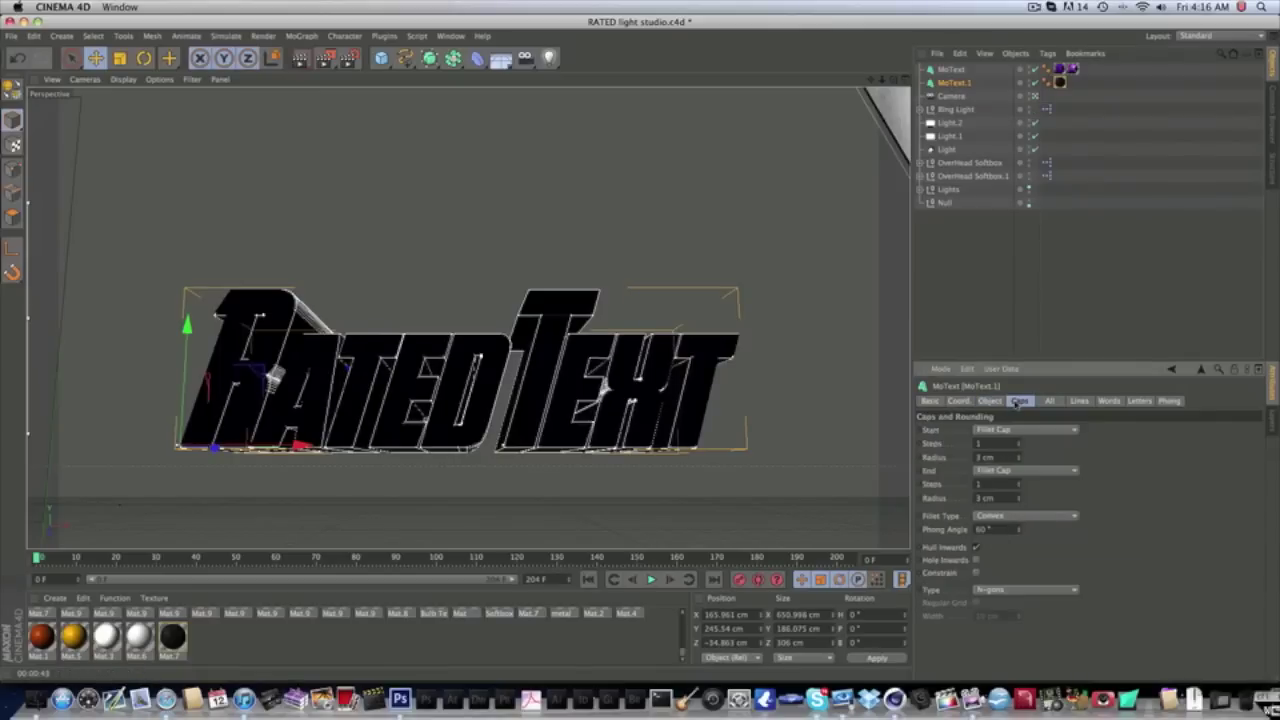
left_click(1002, 401)
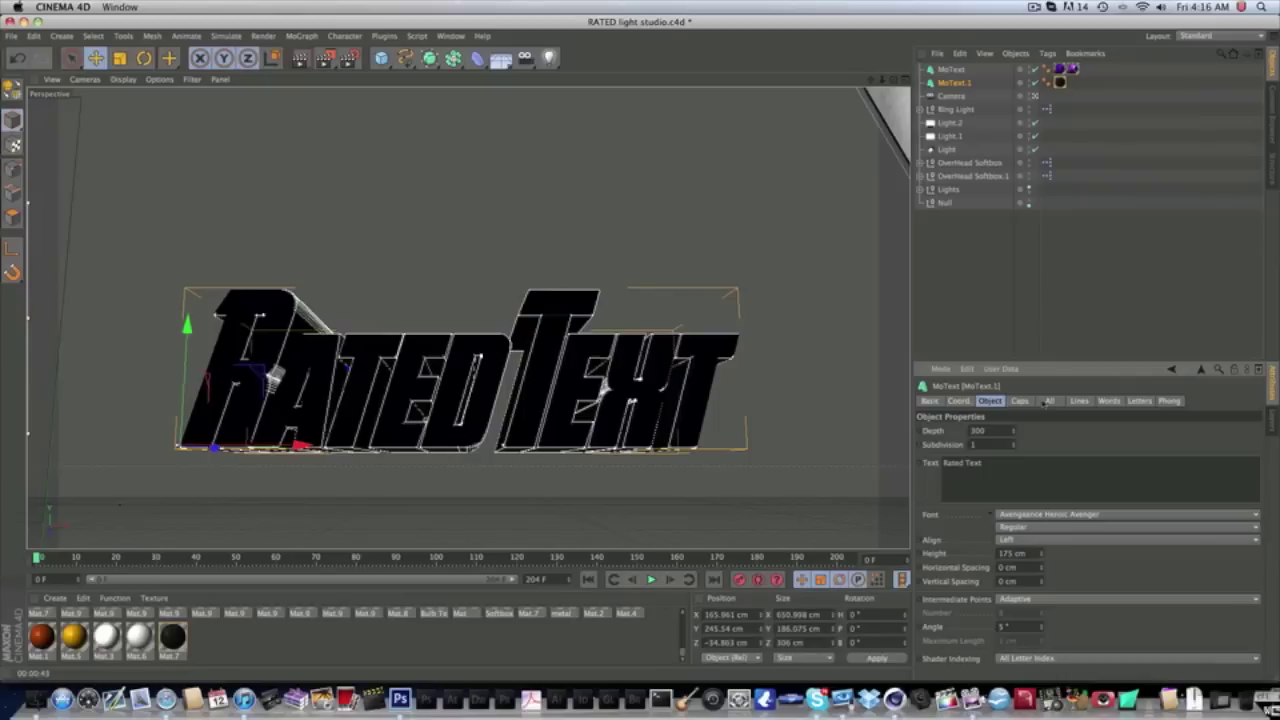
left_click(1019, 401)
left_click(999, 401)
left_click(1019, 401)
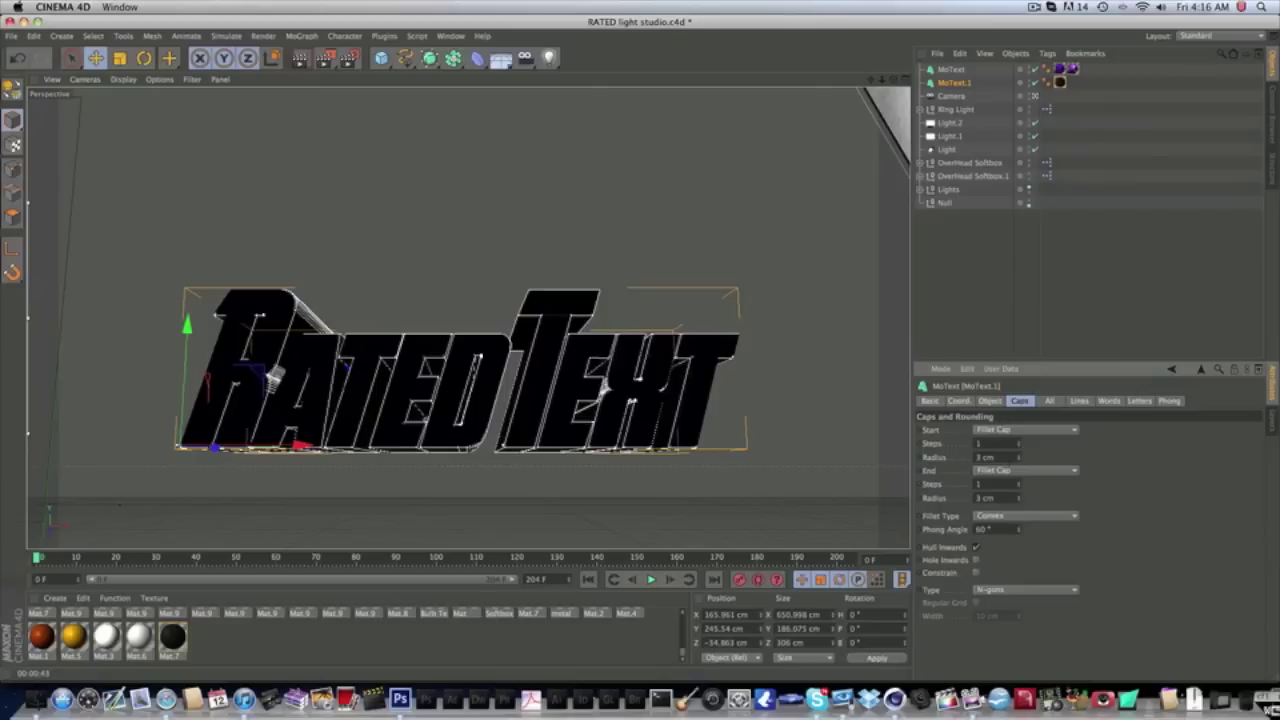
- Replace the original MoText's purple texture with the Rated Dented Metal material and delete its second purple texture
left_click(952, 70)
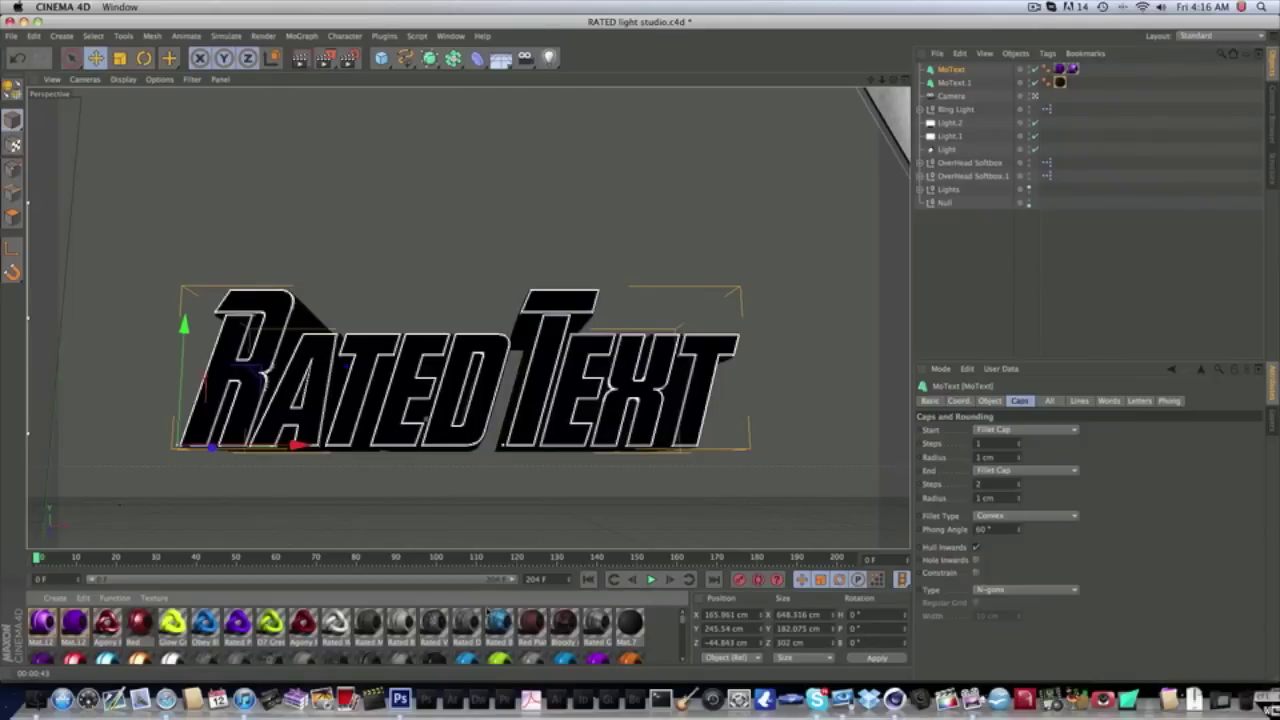
left_click(466, 624)
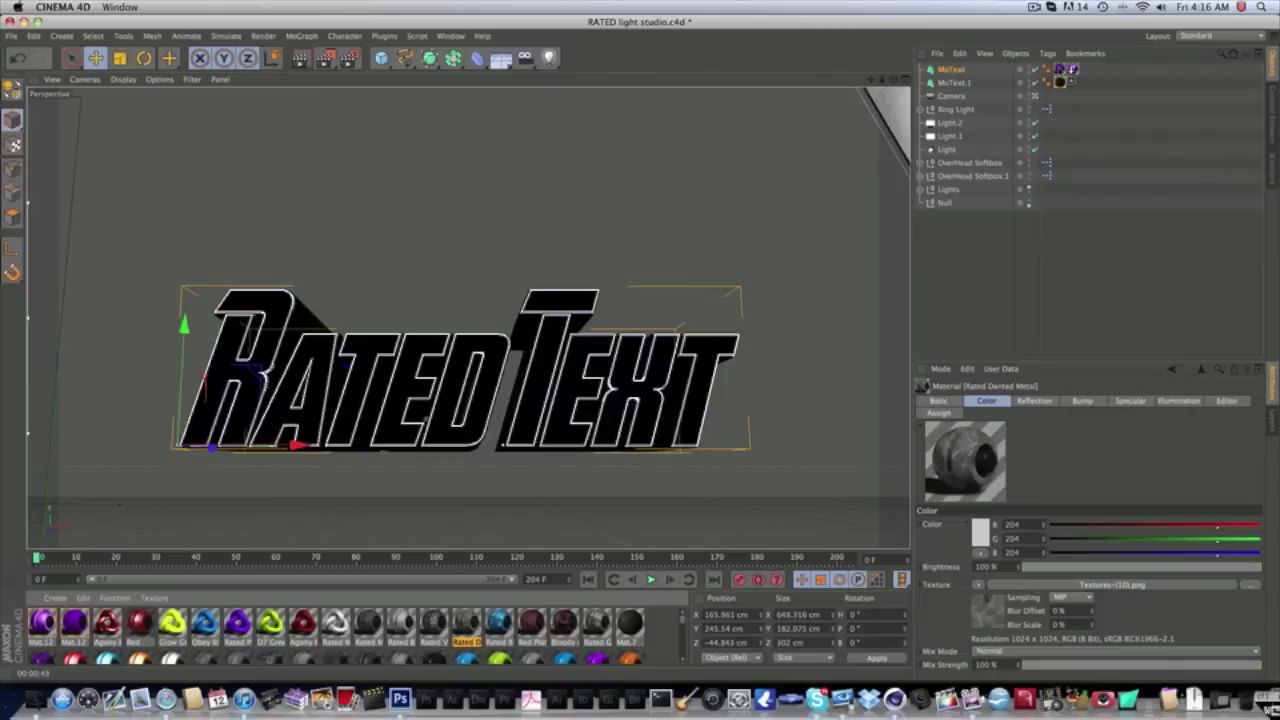
left_click(1072, 69)
key("Delete")
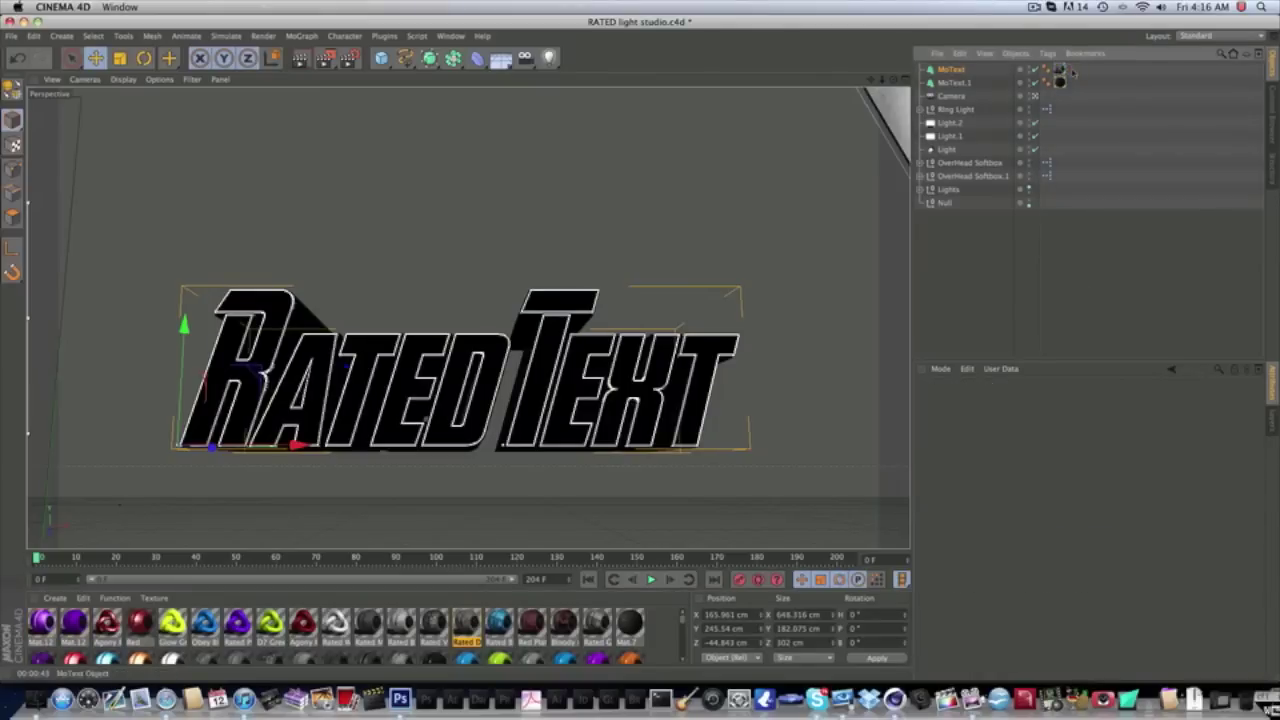
- Set the projection of the Rated Dented Metal texture on the original MoText to Cubic, then select the duplicate text
left_click(1061, 69)
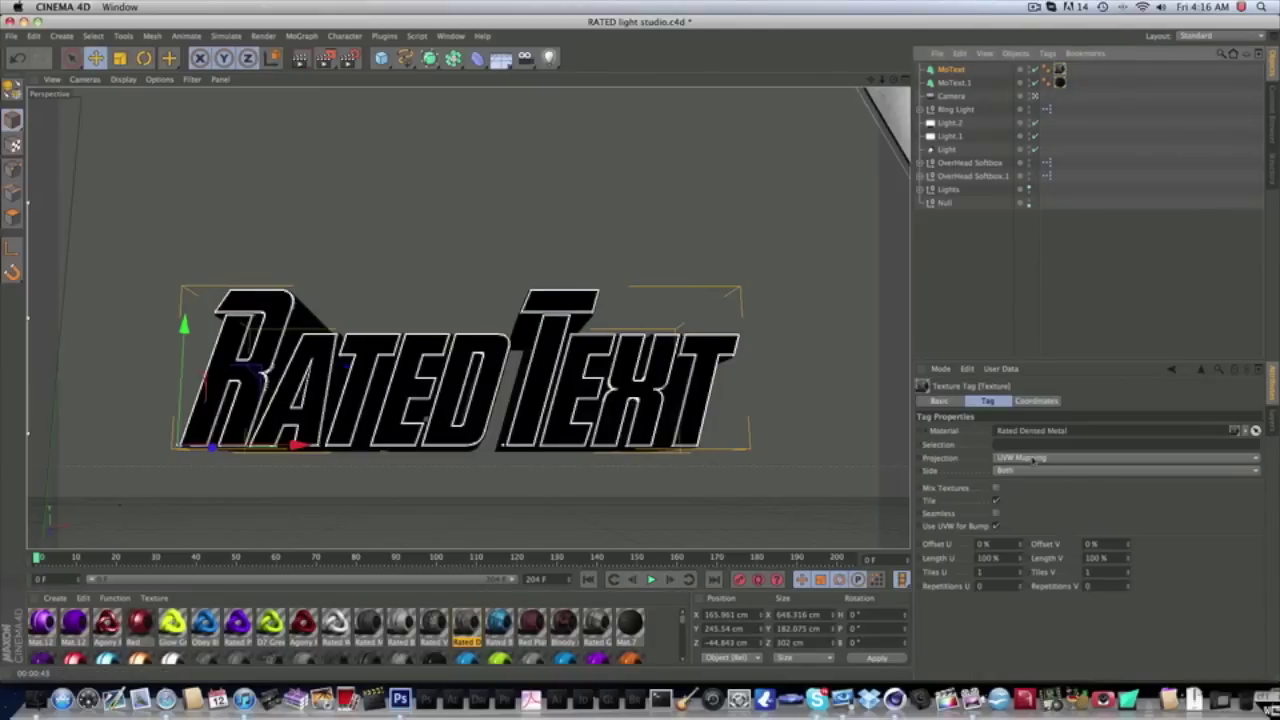
left_click(670, 352)
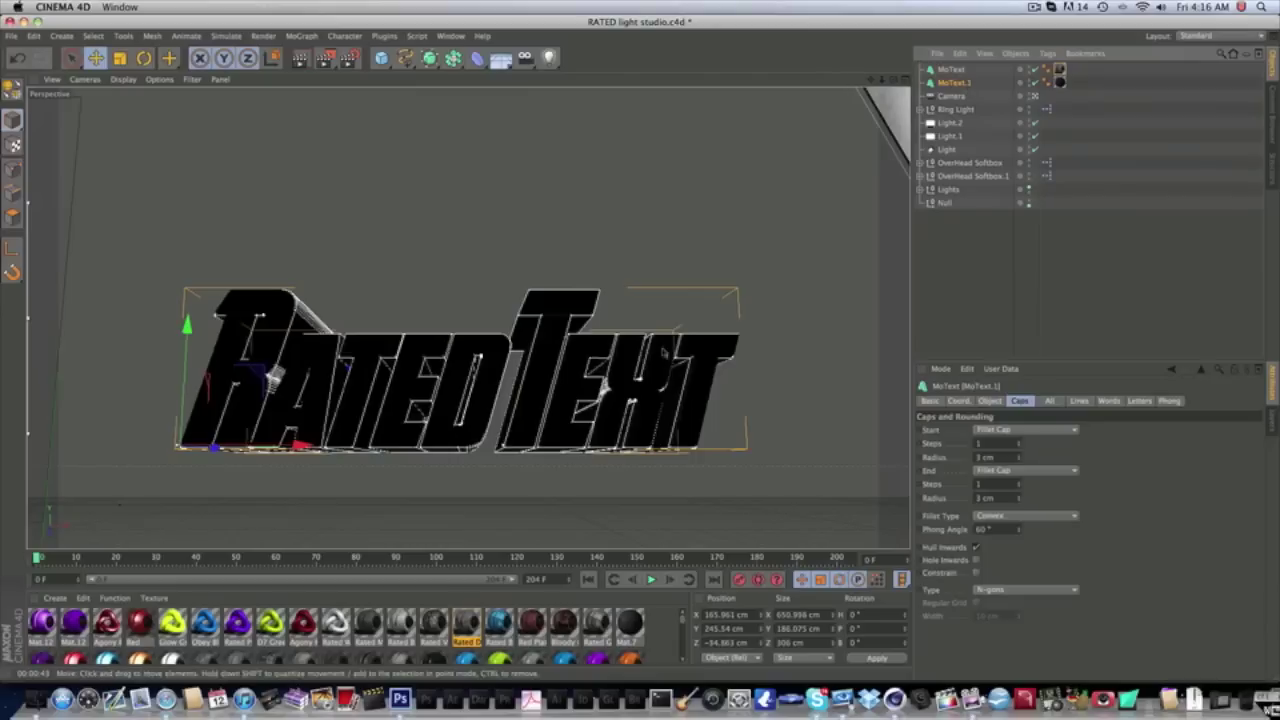
left_click(1066, 70)
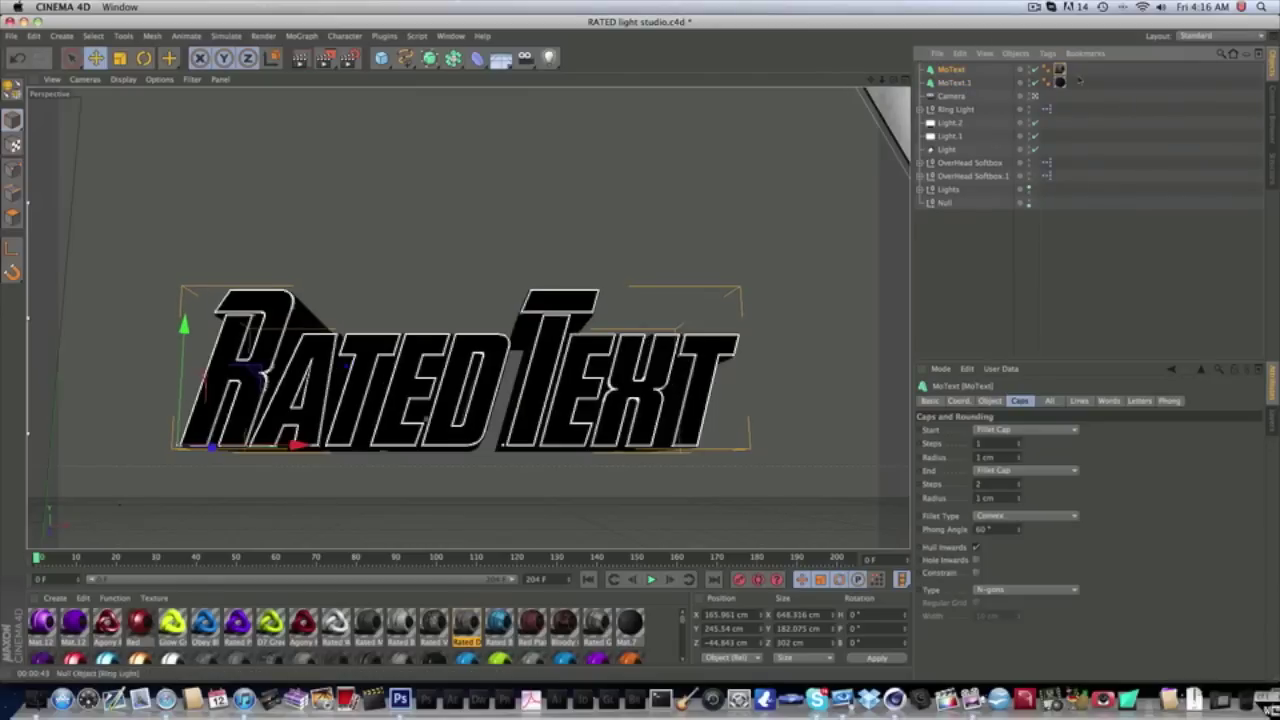
left_click(1060, 70)
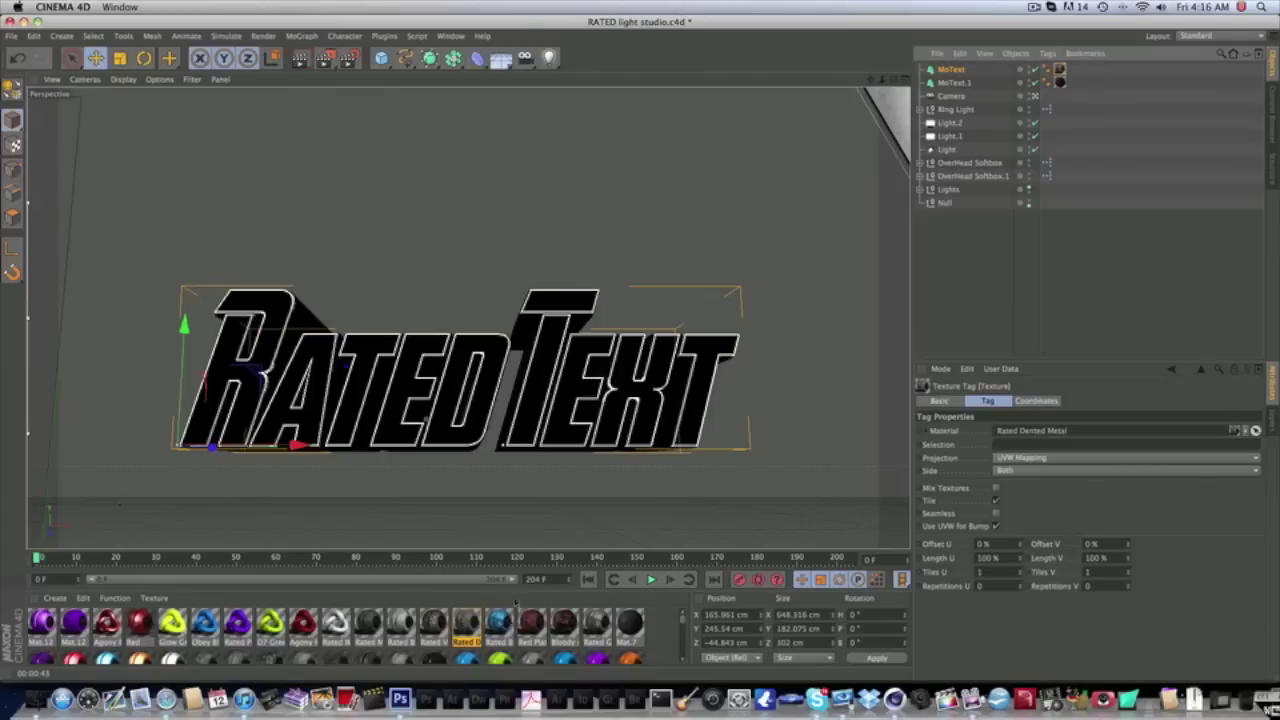
left_click(1057, 459)
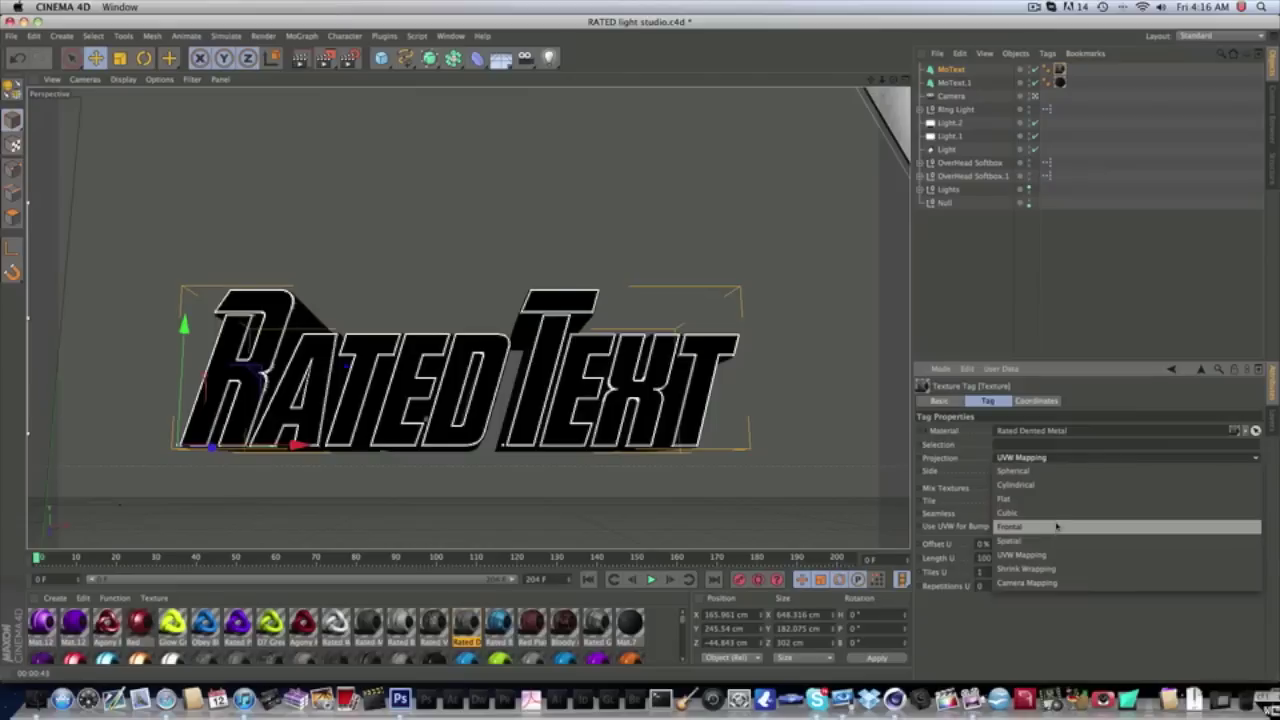
left_click(1057, 513)
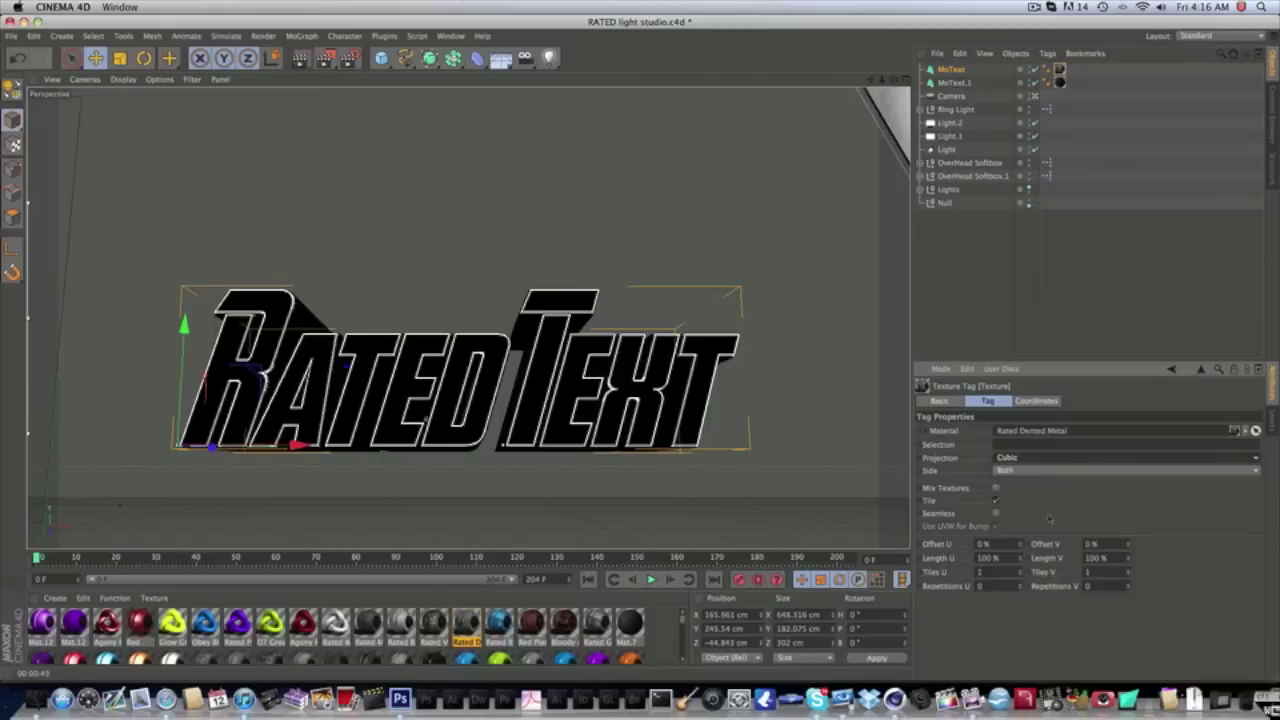
left_click(956, 83)
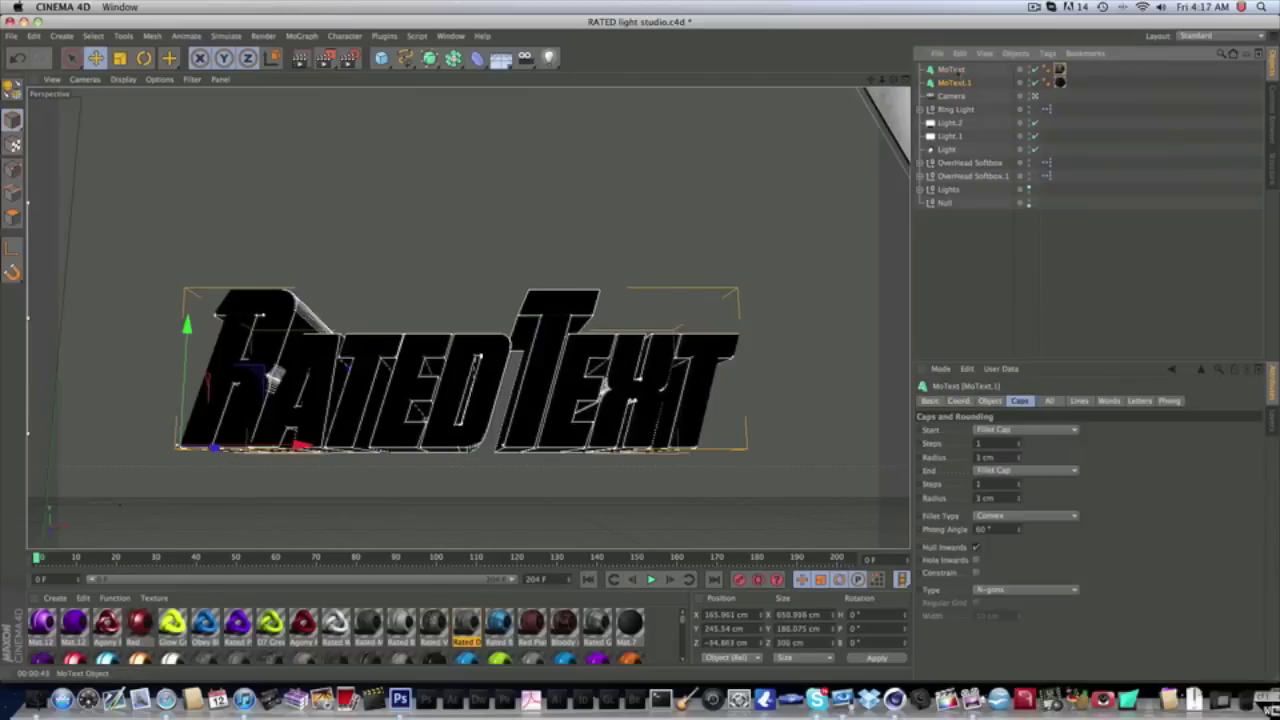
- Replace the Mat.7 material on the duplicate text with Rated Blue Metal Plates and set its texture projection to Frontal
left_click(956, 70)
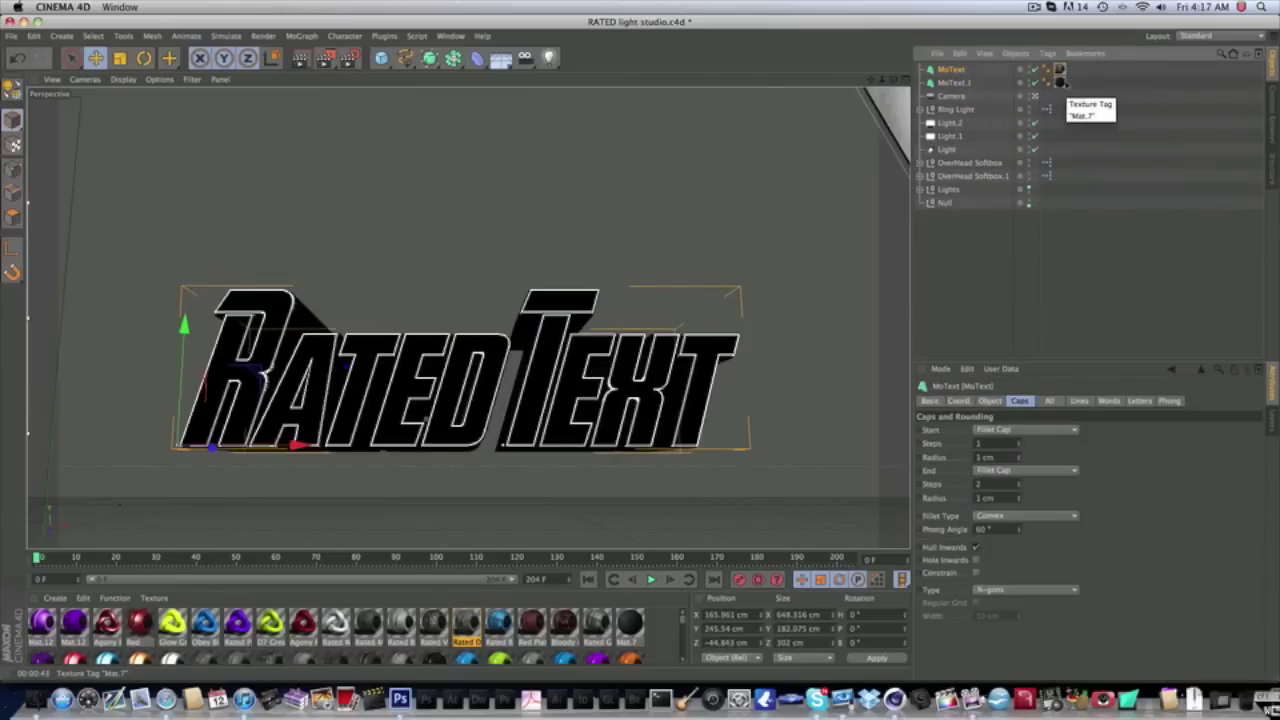
left_click(1060, 69)
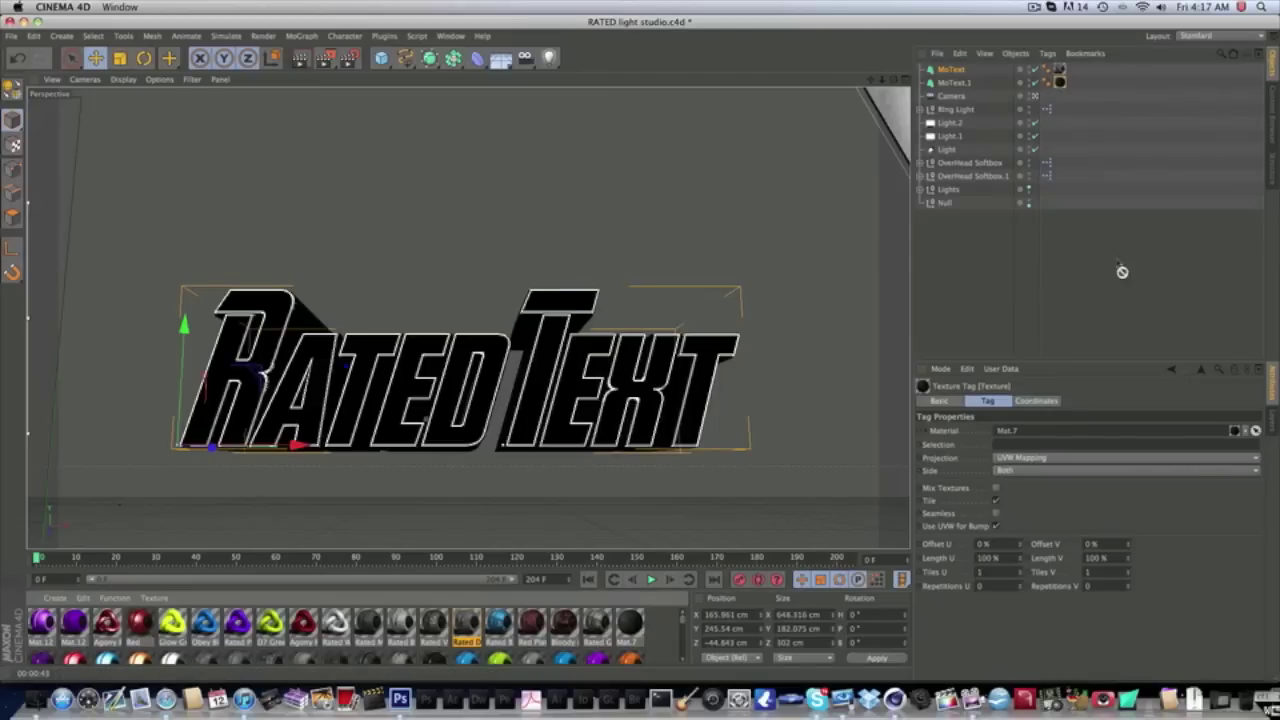
left_click_drag(1062, 86, 1061, 83)
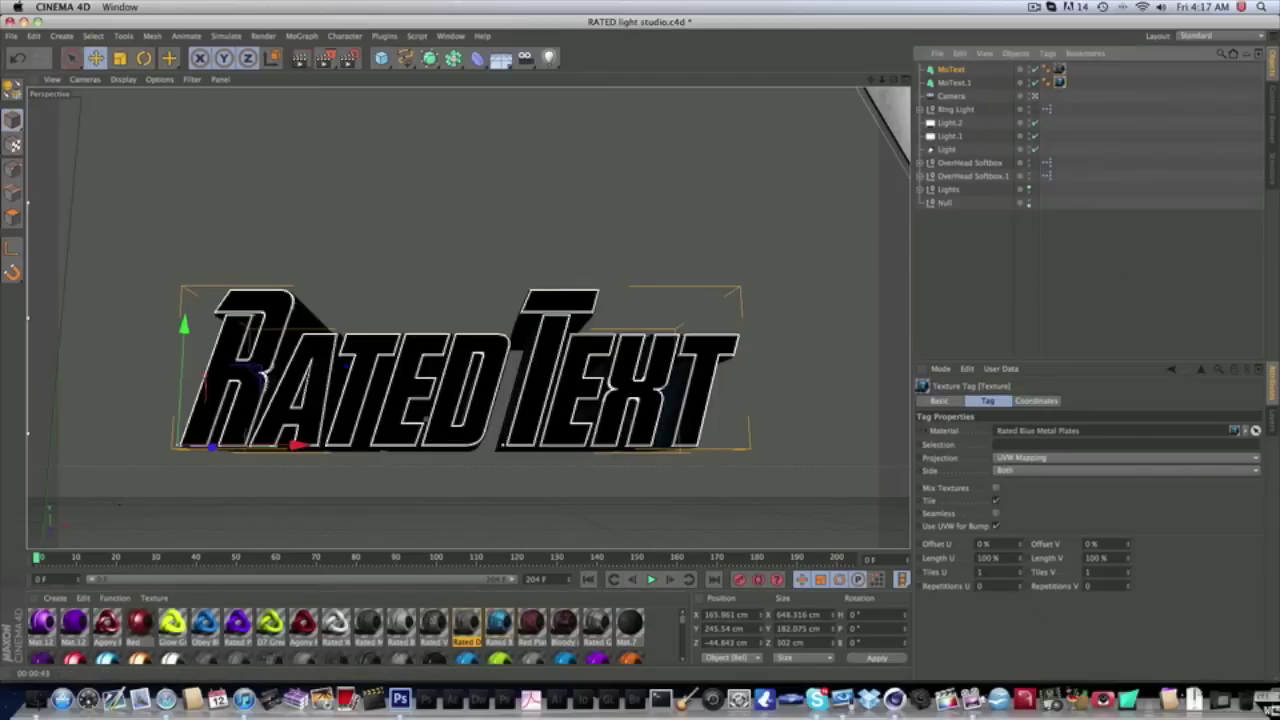
left_click(1002, 458)
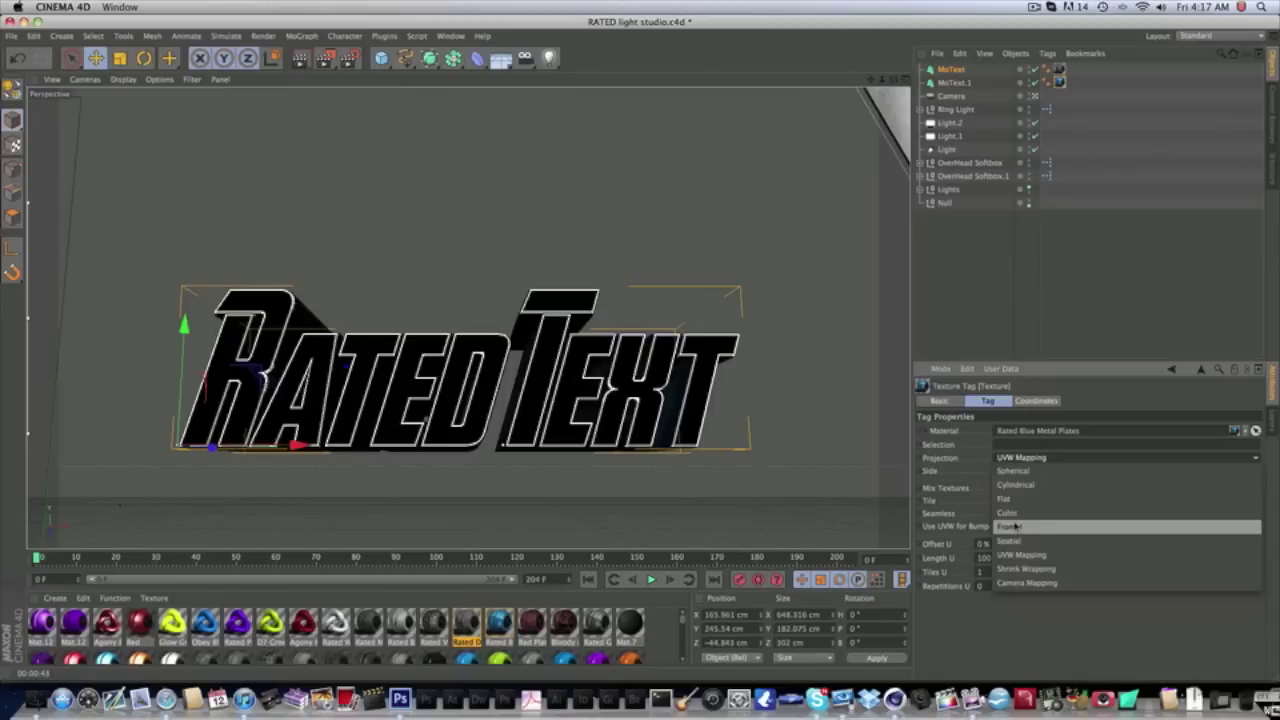
left_click(1014, 526)
- Set both the start and end caps of the duplicate text to Fillet
left_click(953, 82)
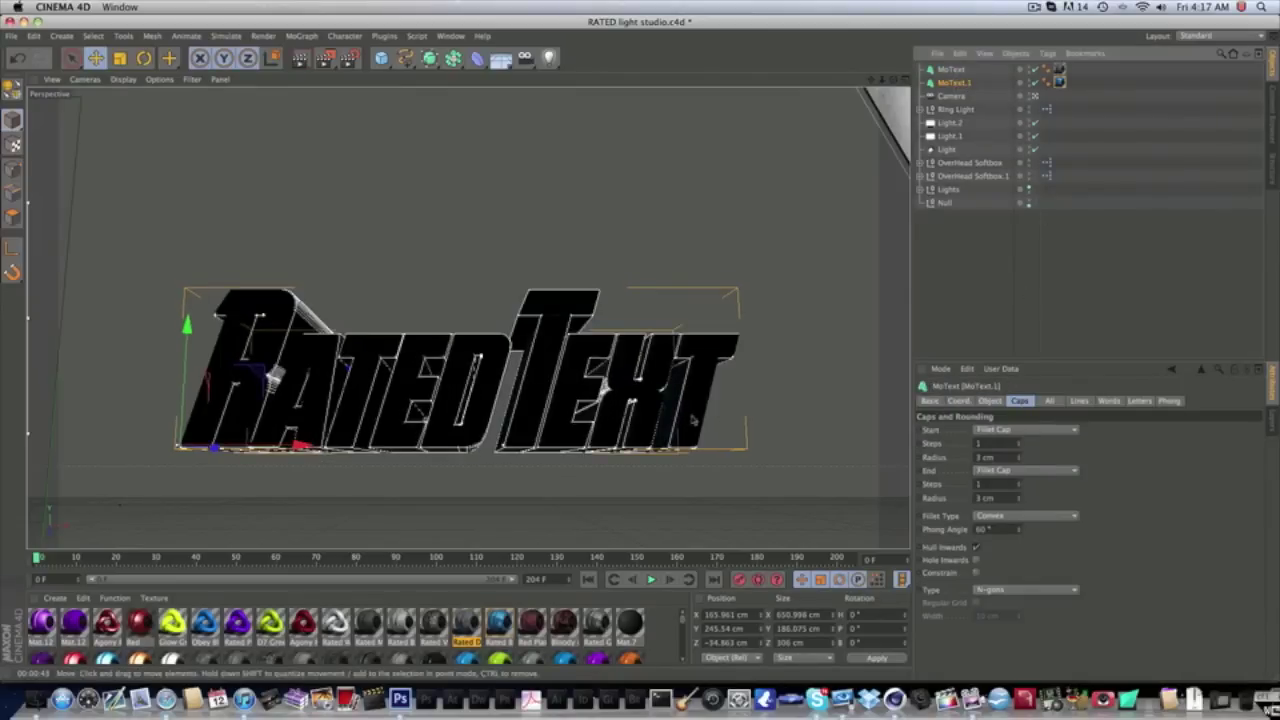
left_click(995, 429)
left_click(1005, 471)
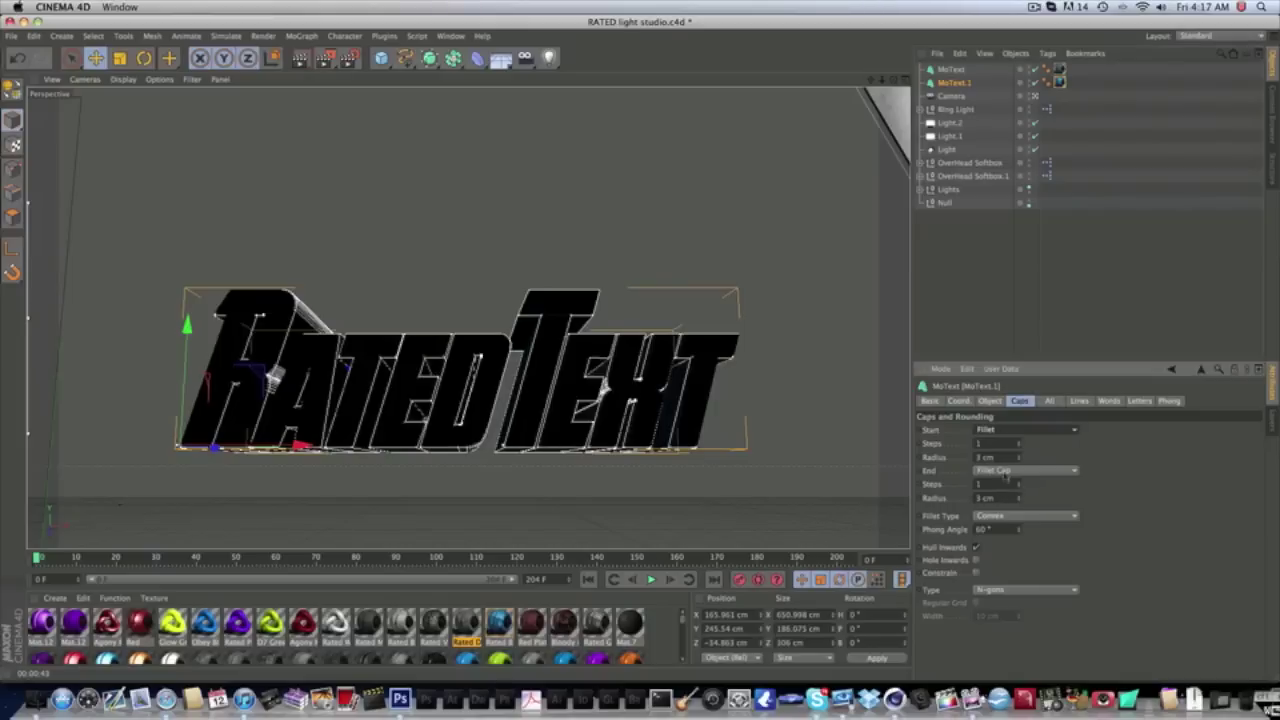
left_click(1005, 470)
left_click(1000, 511)
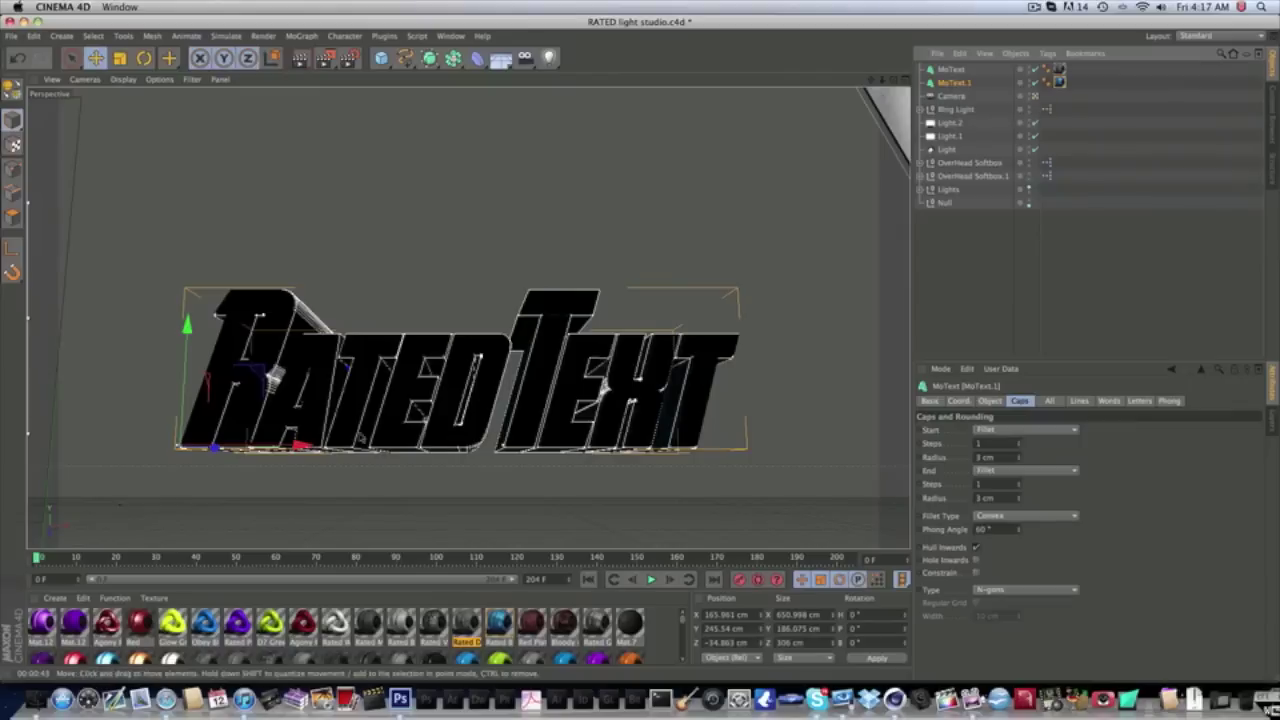
- Move the duplicate text forward along Z to about -54 cm and preview the result with a viewport render
left_click_drag(300, 446, 208, 449)
left_click(300, 59)
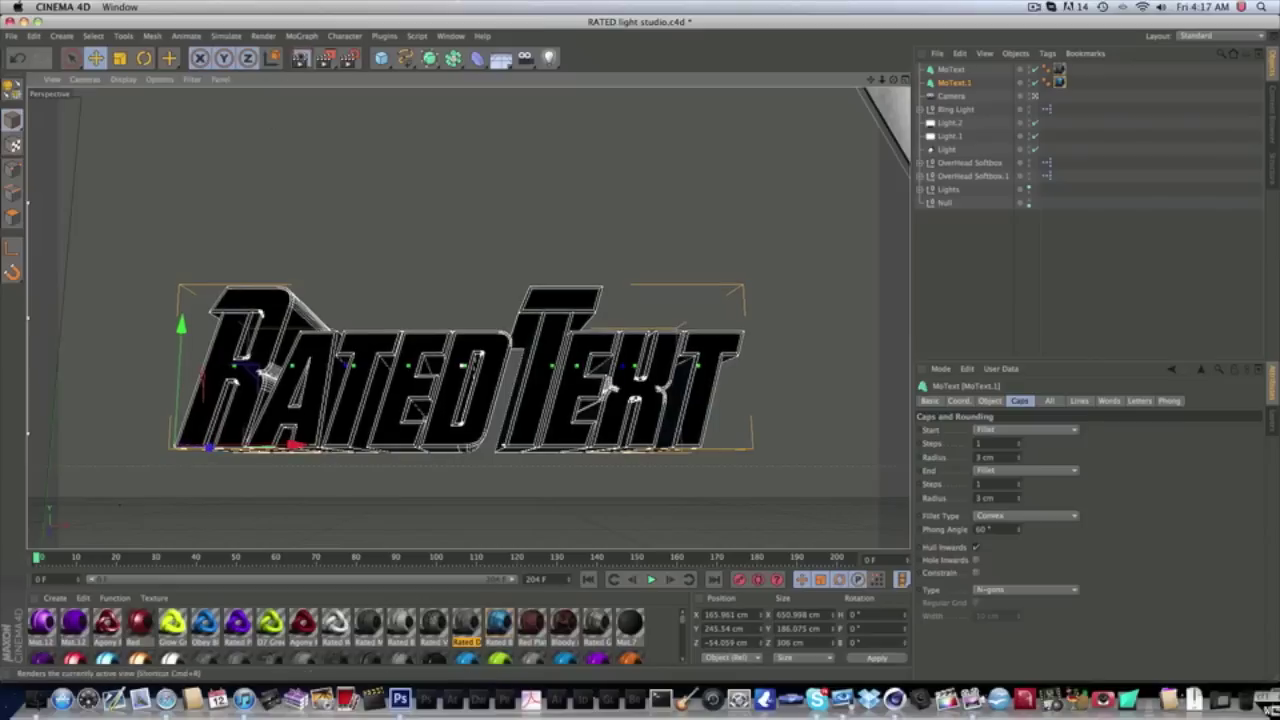
left_click(324, 229)
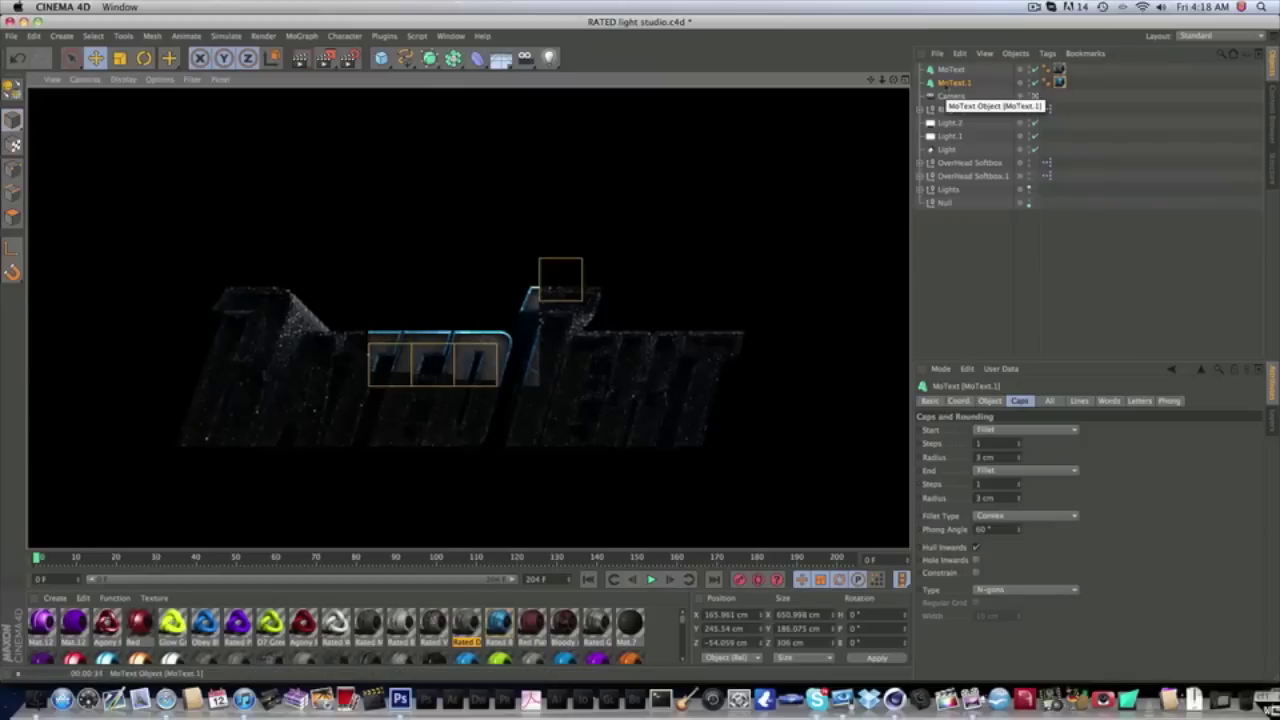
left_click(946, 84)
left_click(948, 70)
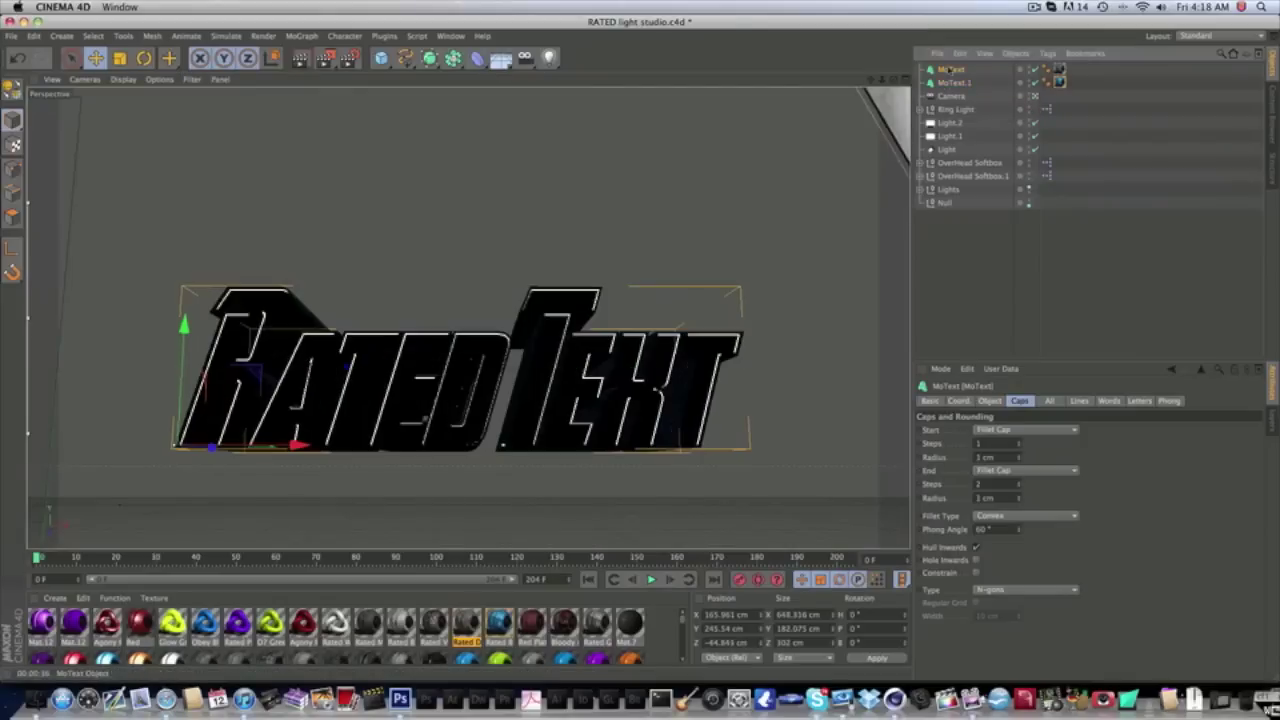
left_click(949, 83)
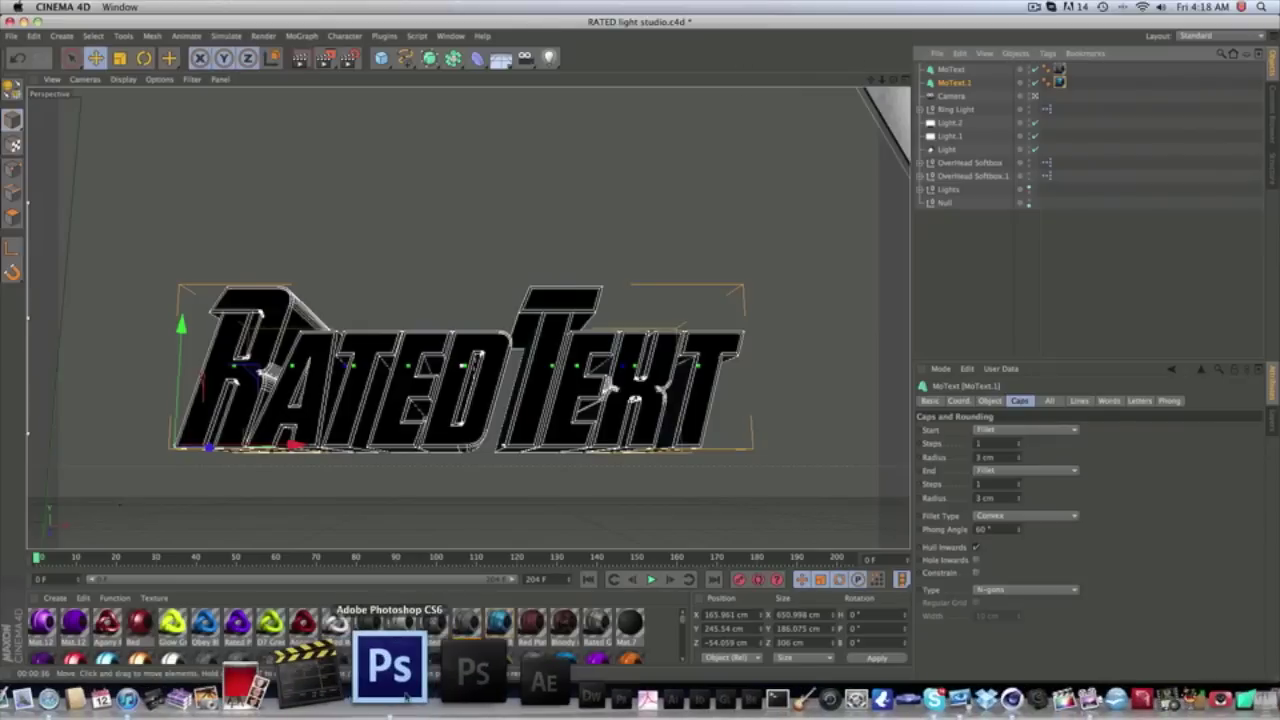
left_click(1035, 8)
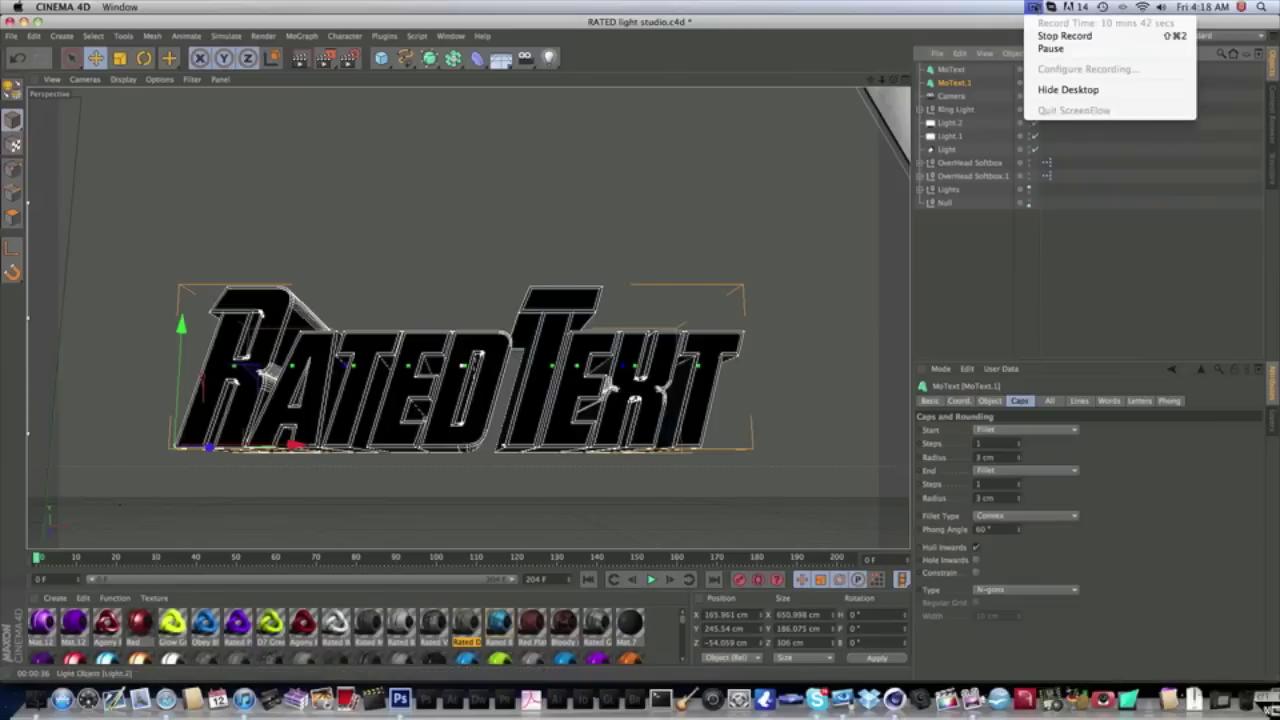
left_click(1040, 48)
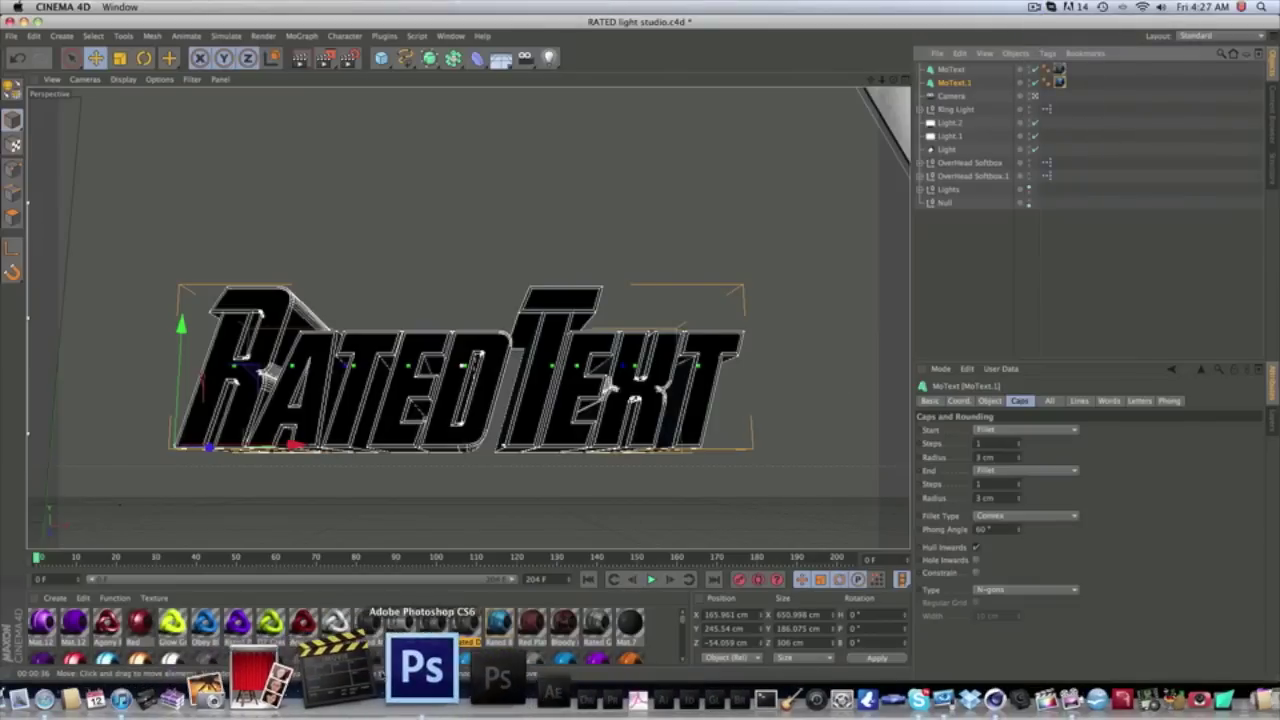
- Switch to Photoshop and look through the documents that are already open
left_click(422, 668)
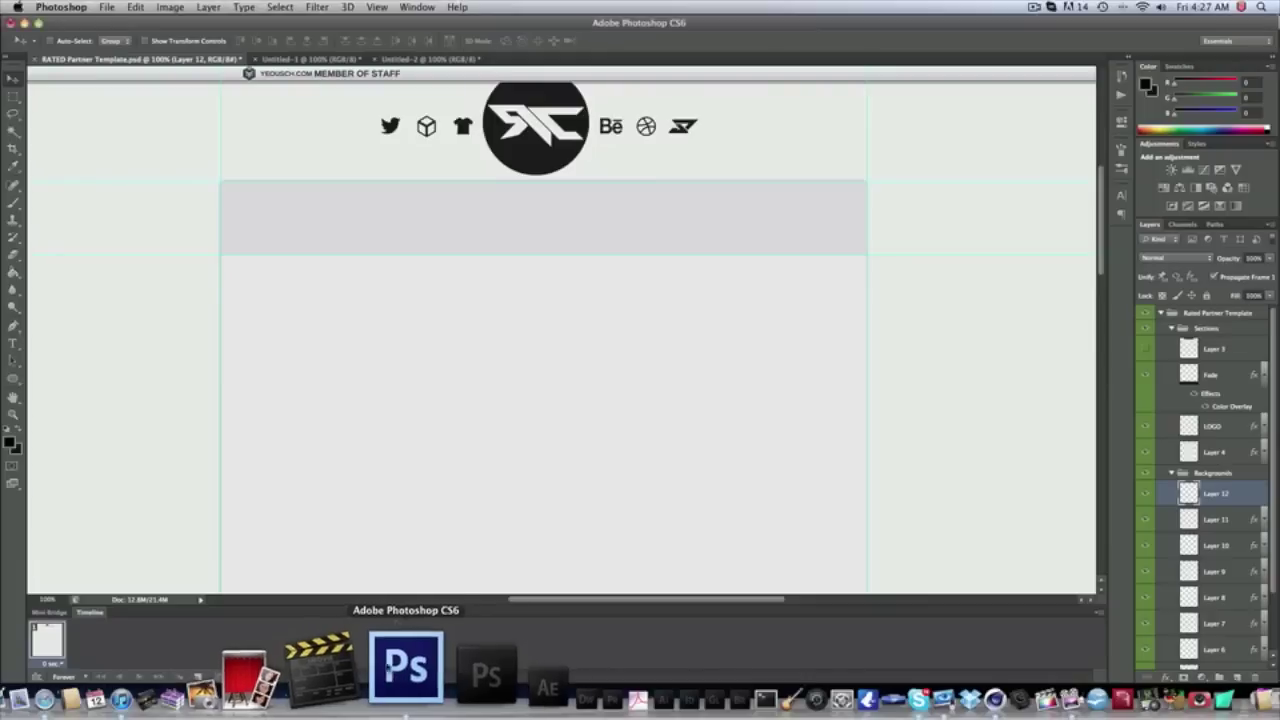
left_click(430, 59)
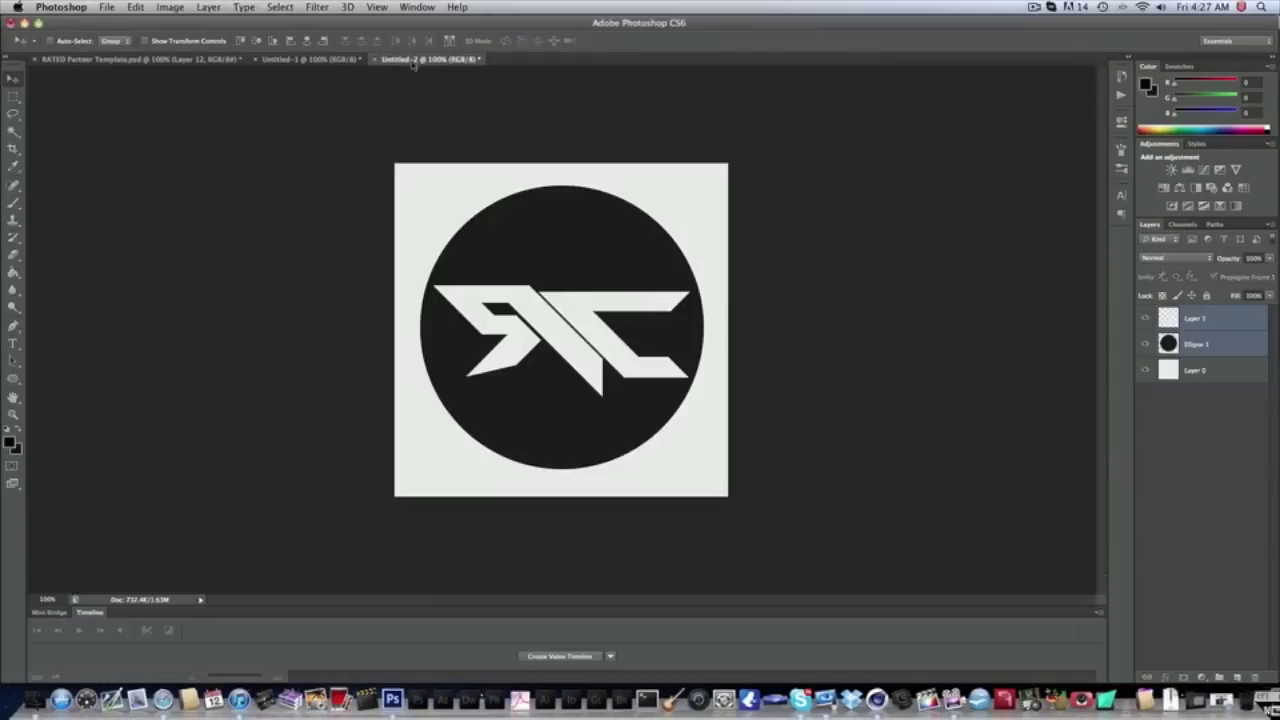
left_click(312, 59)
left_click(140, 59)
left_click(465, 59)
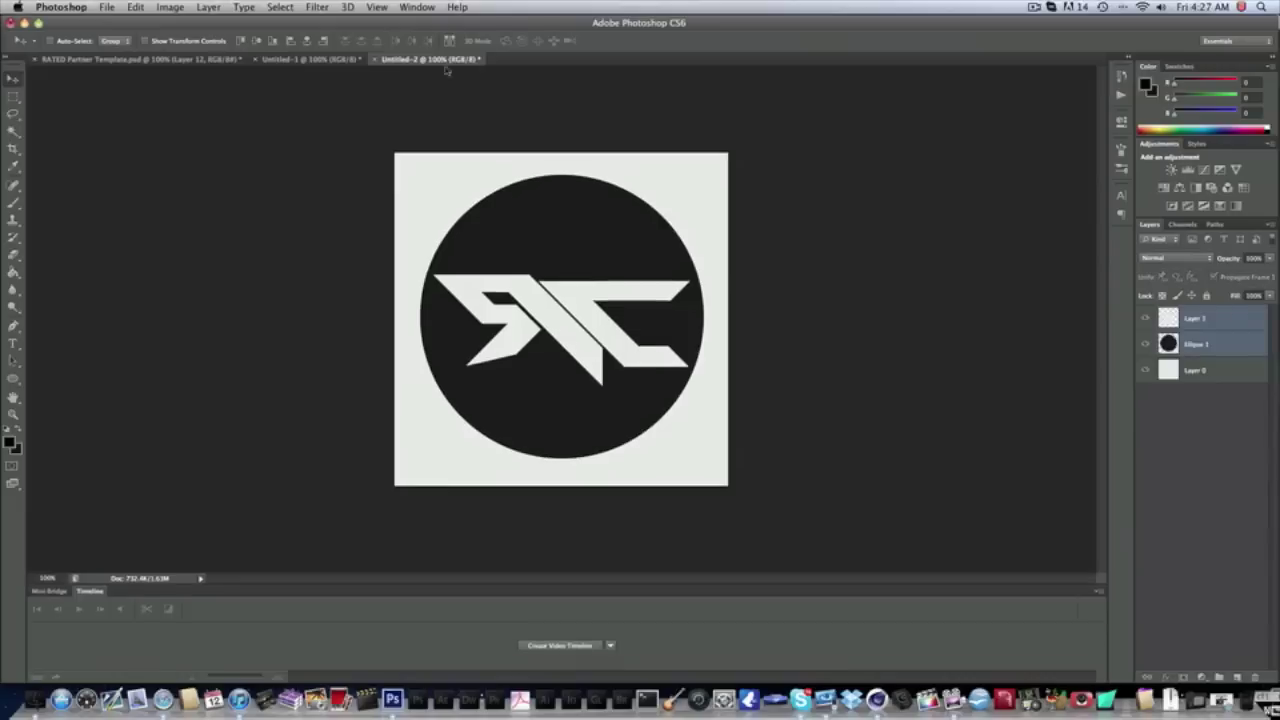
- Create a new document 1280 pixels wide and 720 pixels high
left_click(106, 7)
left_click(118, 23)
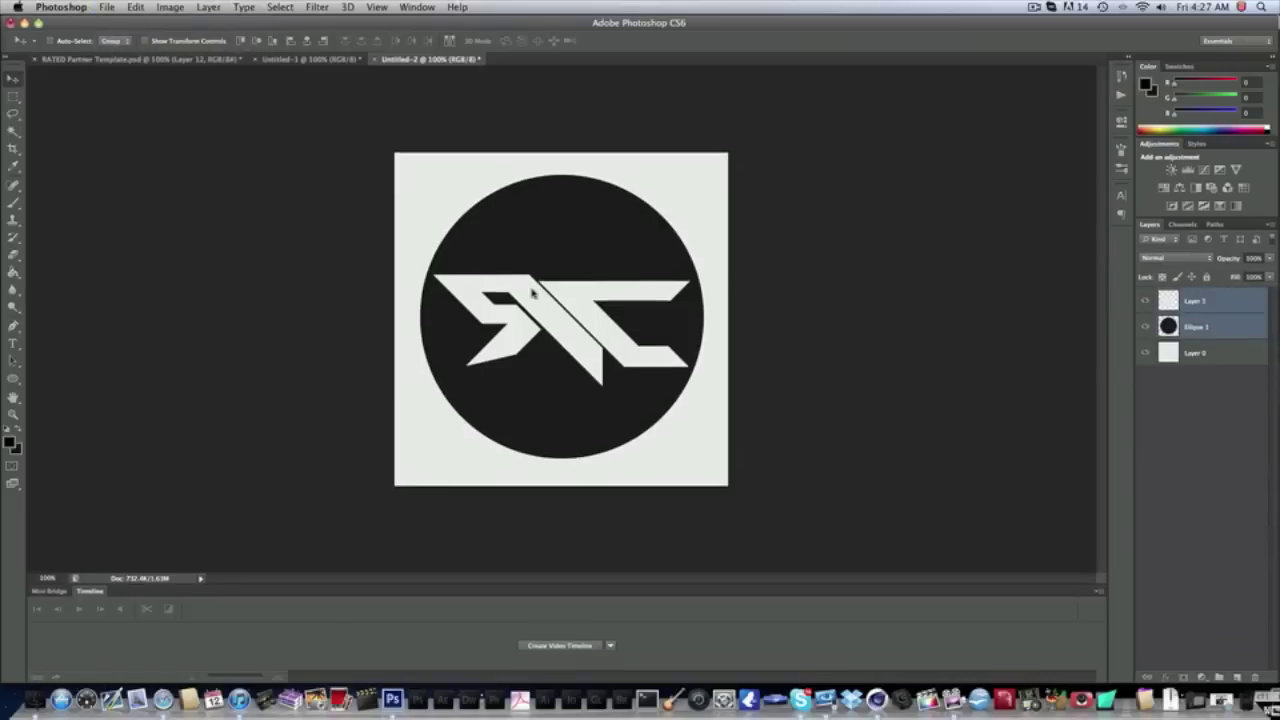
left_click(567, 299)
double_click(567, 299)
type("1280")
double_click(550, 321)
type("720")
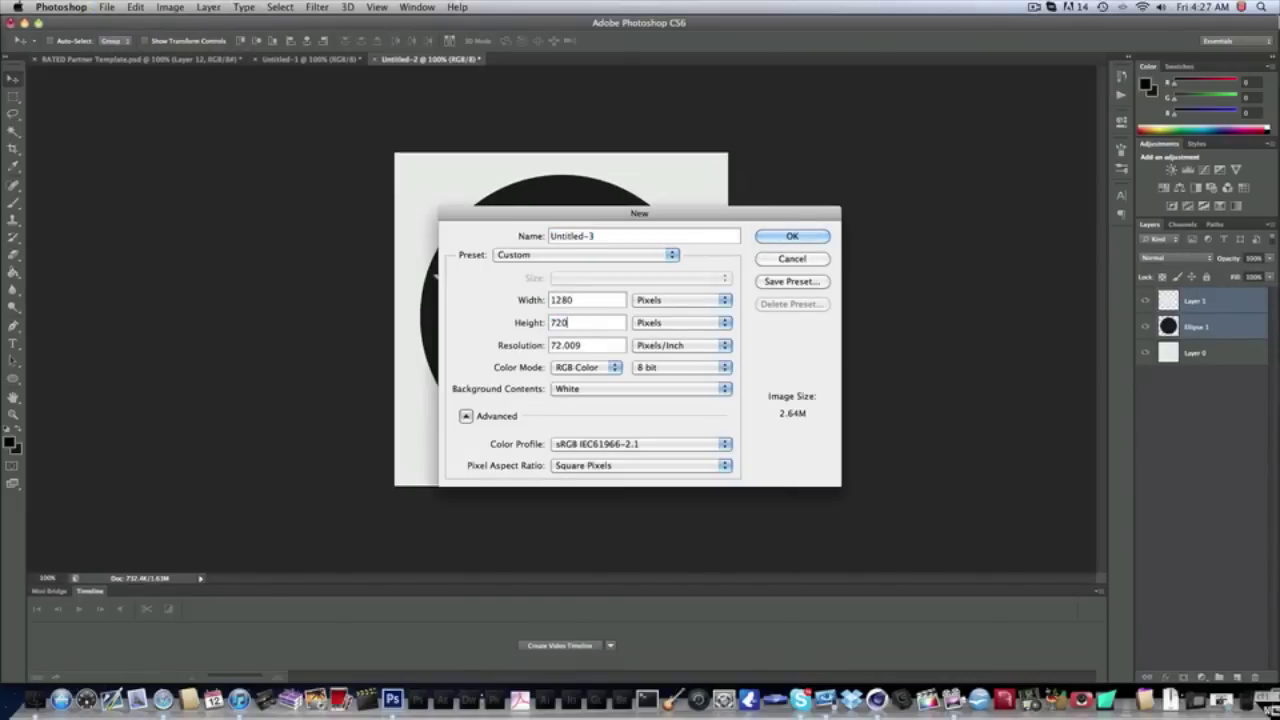
key("Return")
- Keep #121212 as the background colour and set the foreground colour to white
left_click(17, 449)
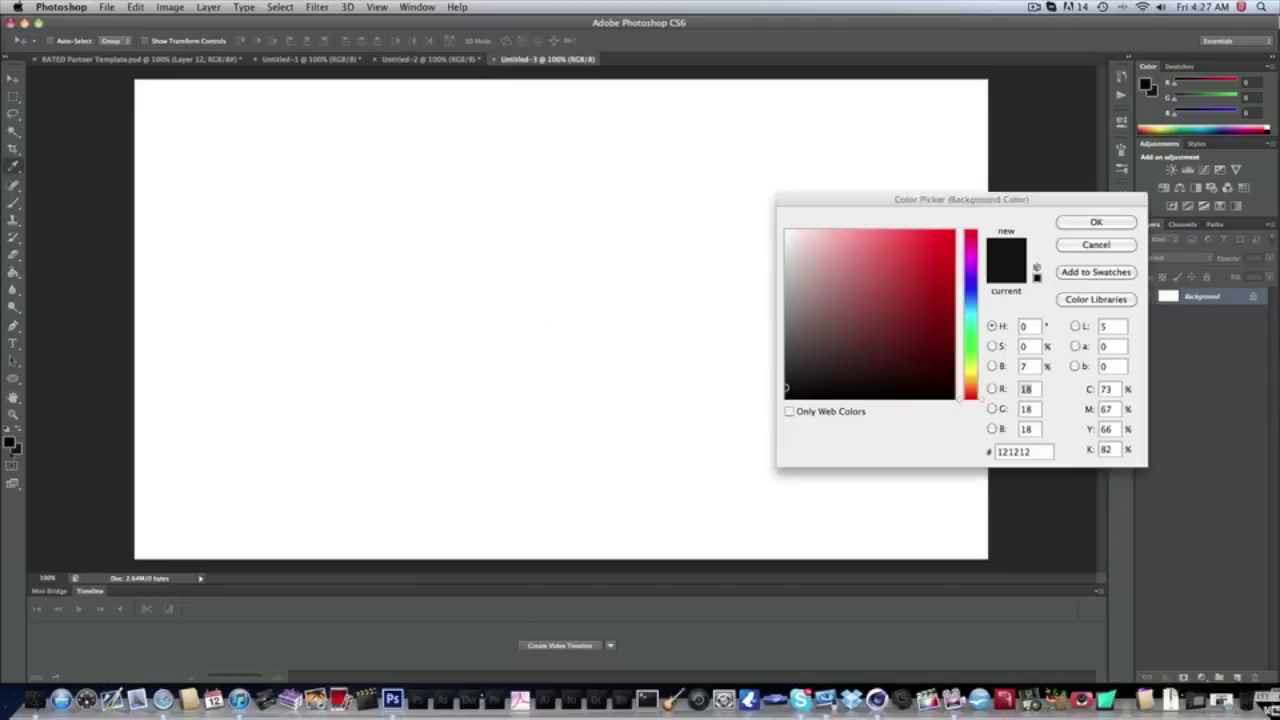
key("Return")
left_click(10, 442)
left_click(952, 340)
left_click_drag(951, 340, 694, 157)
key("Return")
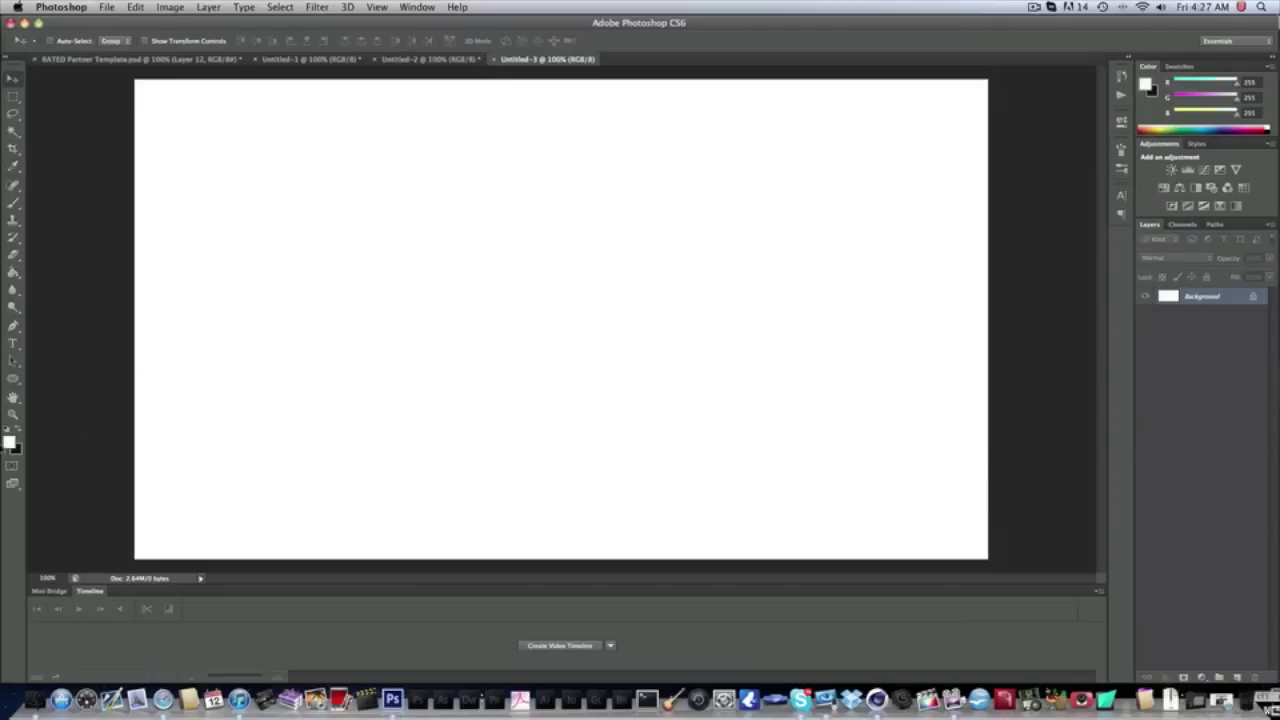
- Fill the canvas with the dark #121212 colour and convert the locked background into a regular layer
key("x")
left_click(13, 272)
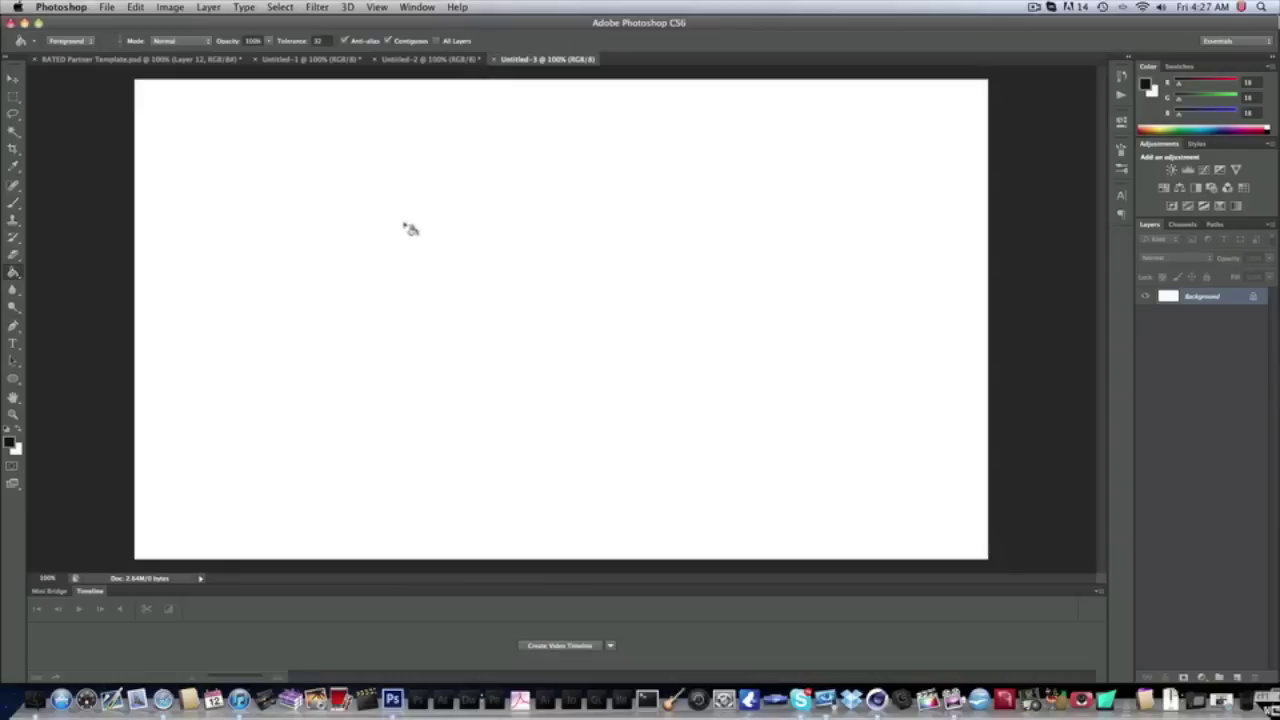
left_click(400, 232)
key("x")
double_click(1205, 297)
key("Return")
left_click(12, 79)
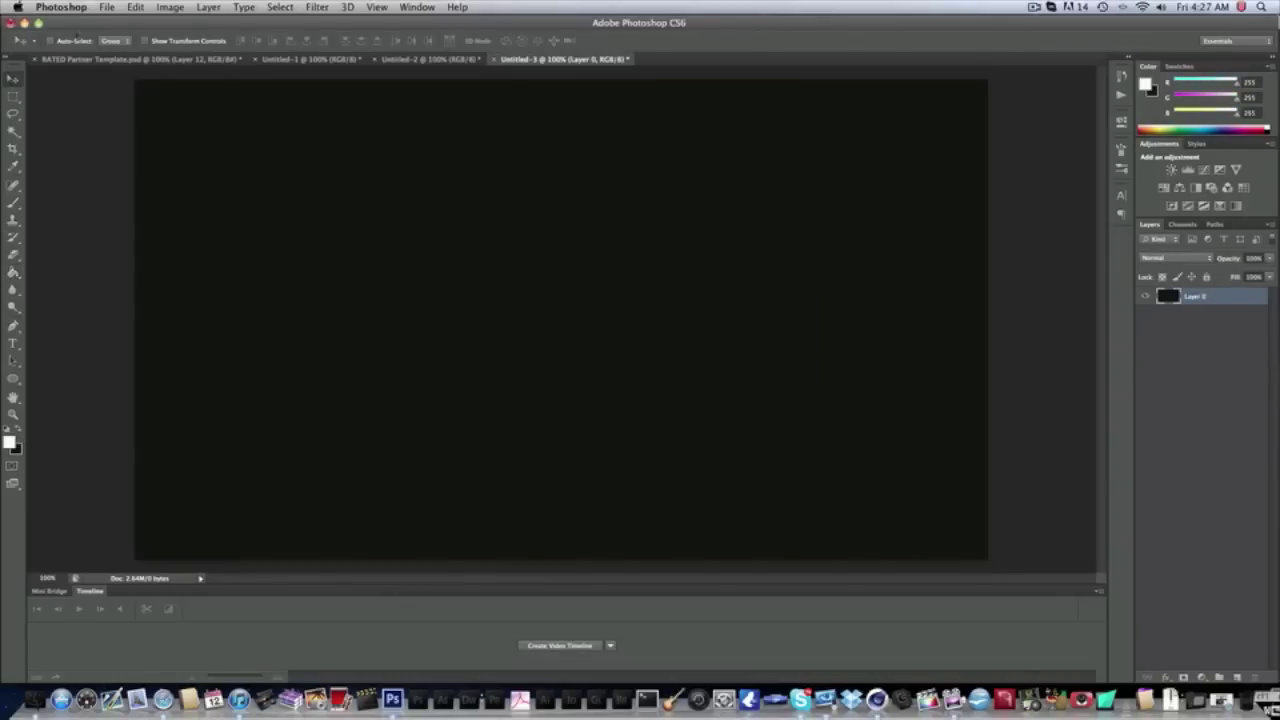
- Open the rendered images RATED TUT 1.png and RATED TUT.png together from the Photoshop stuff folder
left_click(108, 7)
left_click(118, 37)
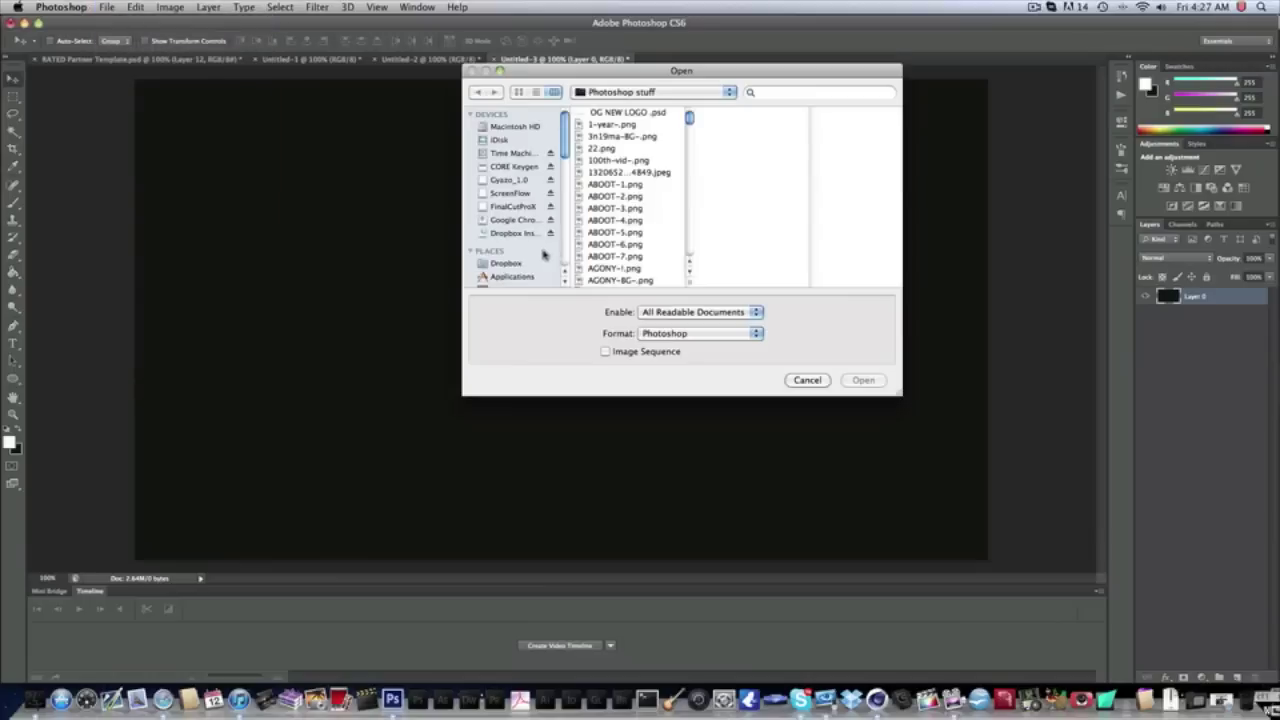
scroll(545, 248, "up", 5)
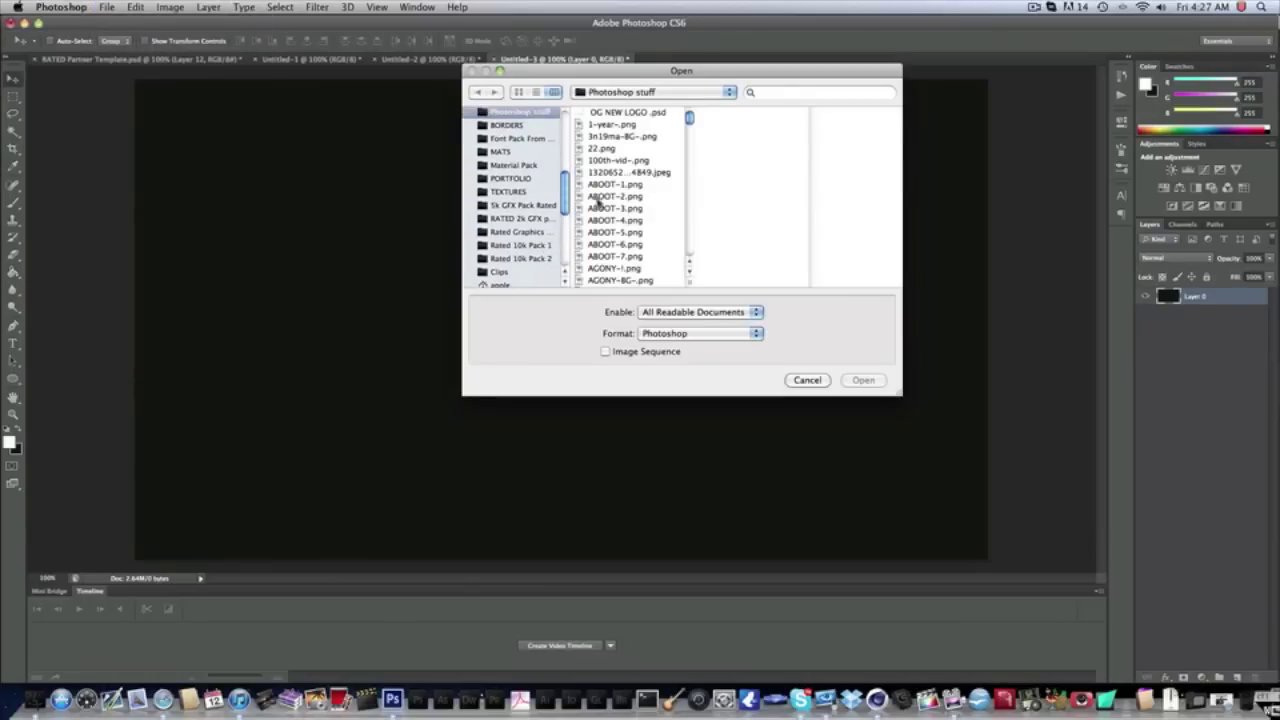
scroll(597, 200, "down", 15)
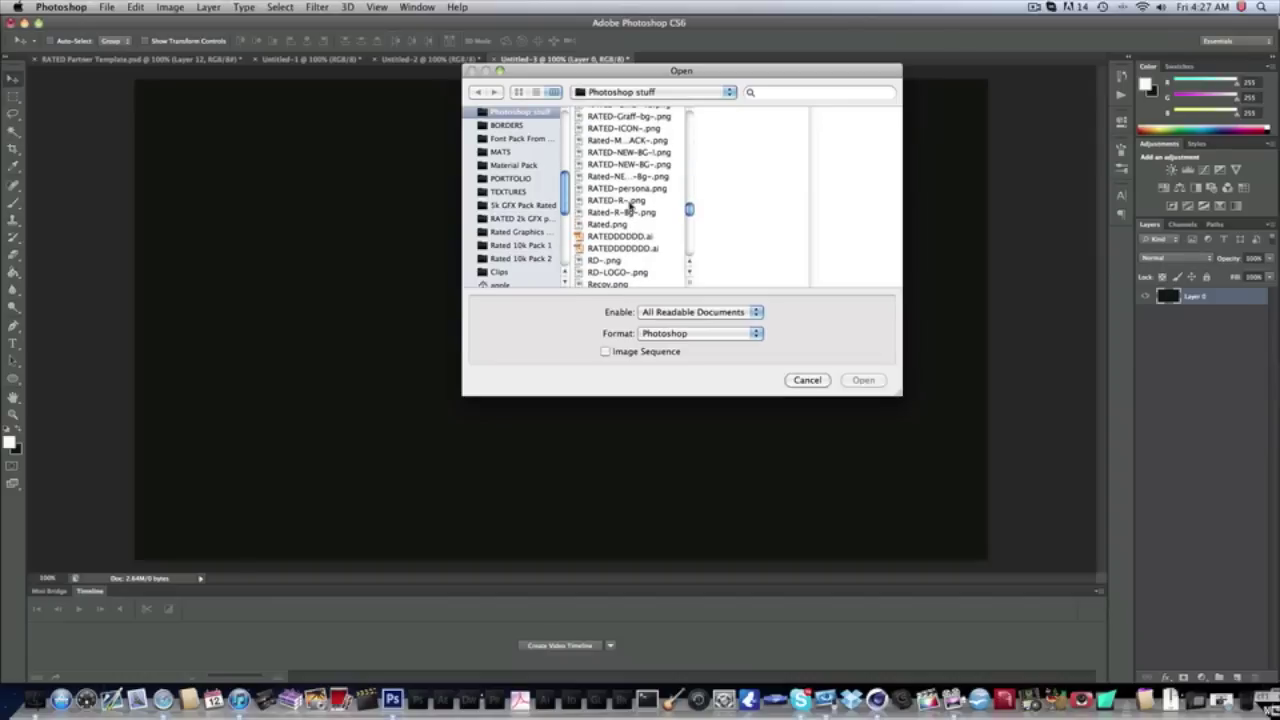
left_click(630, 201)
scroll(631, 202, "up", 4)
scroll(631, 202, "down", 4)
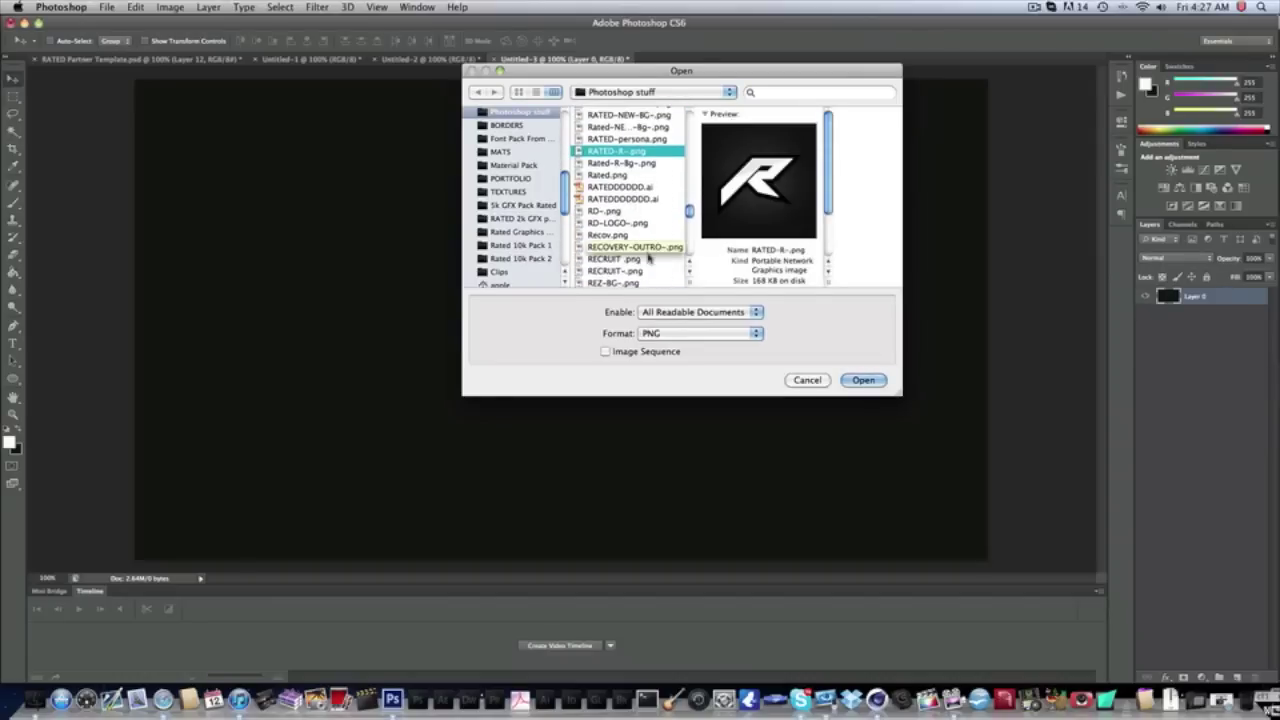
scroll(640, 250, "down", 3)
scroll(640, 250, "up", 4)
scroll(640, 250, "up", 10)
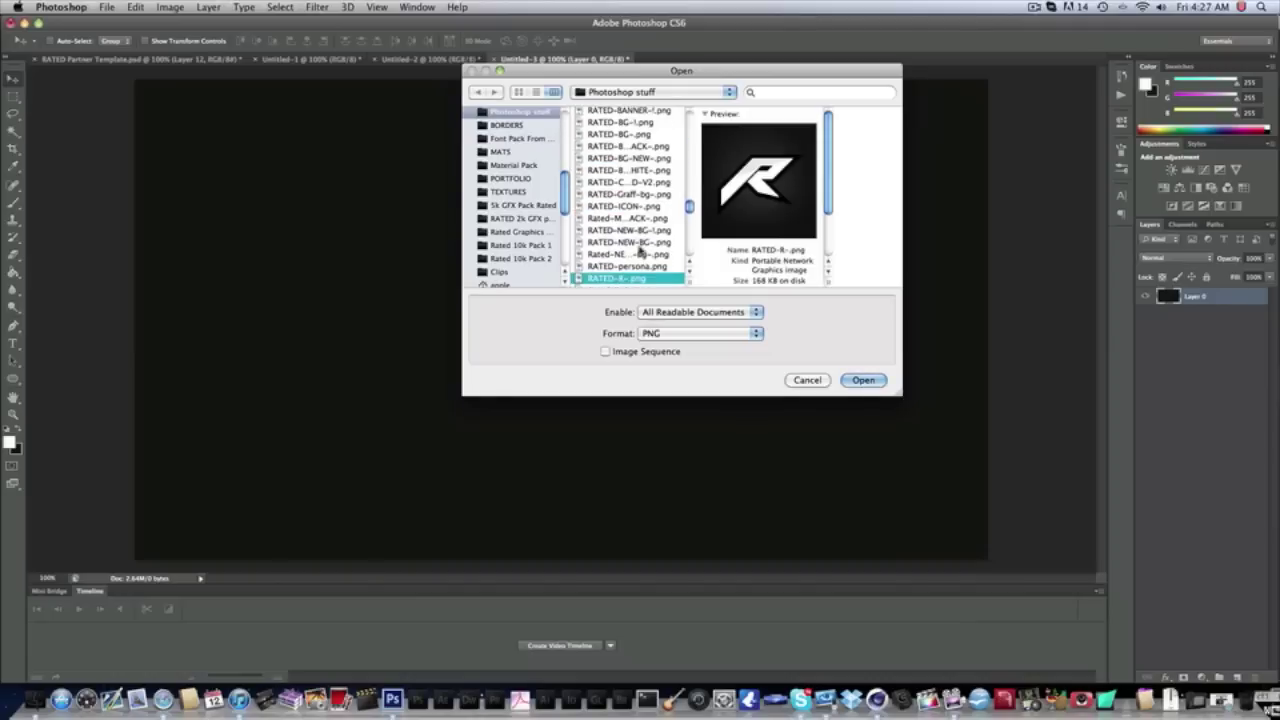
left_click(632, 202)
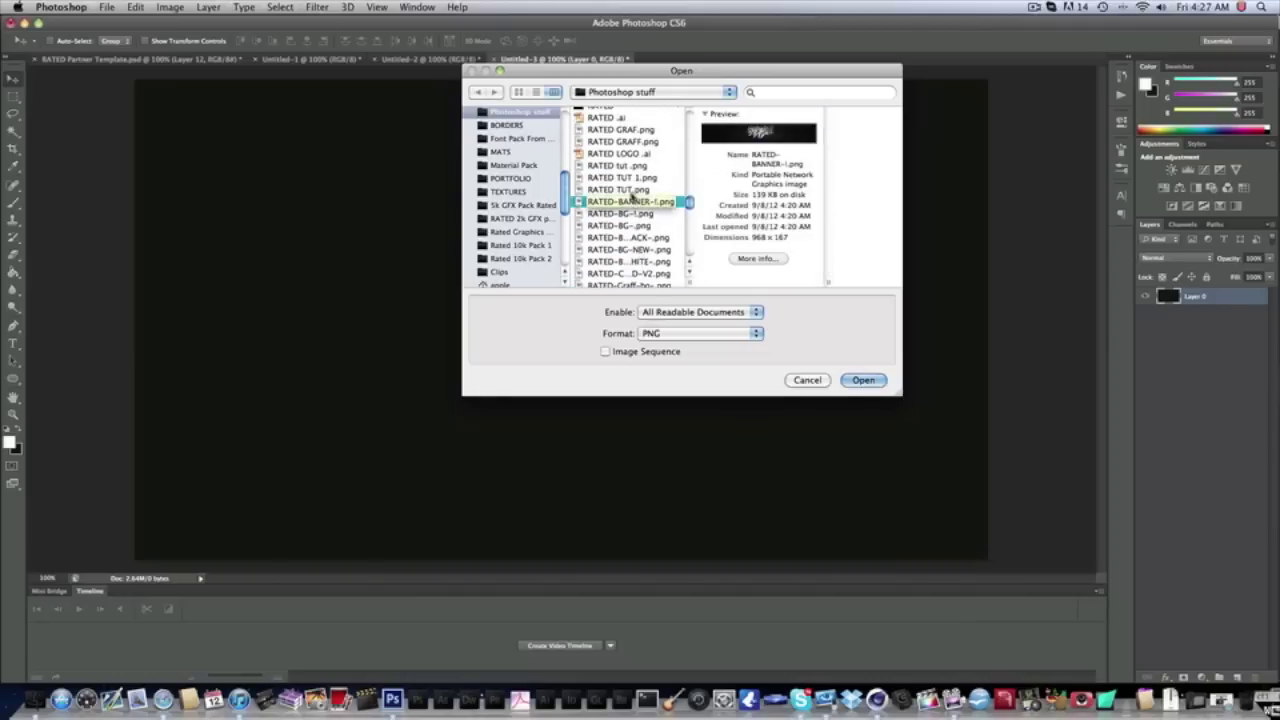
left_click(622, 190)
left_click(632, 178)
left_click(636, 190, "shift")
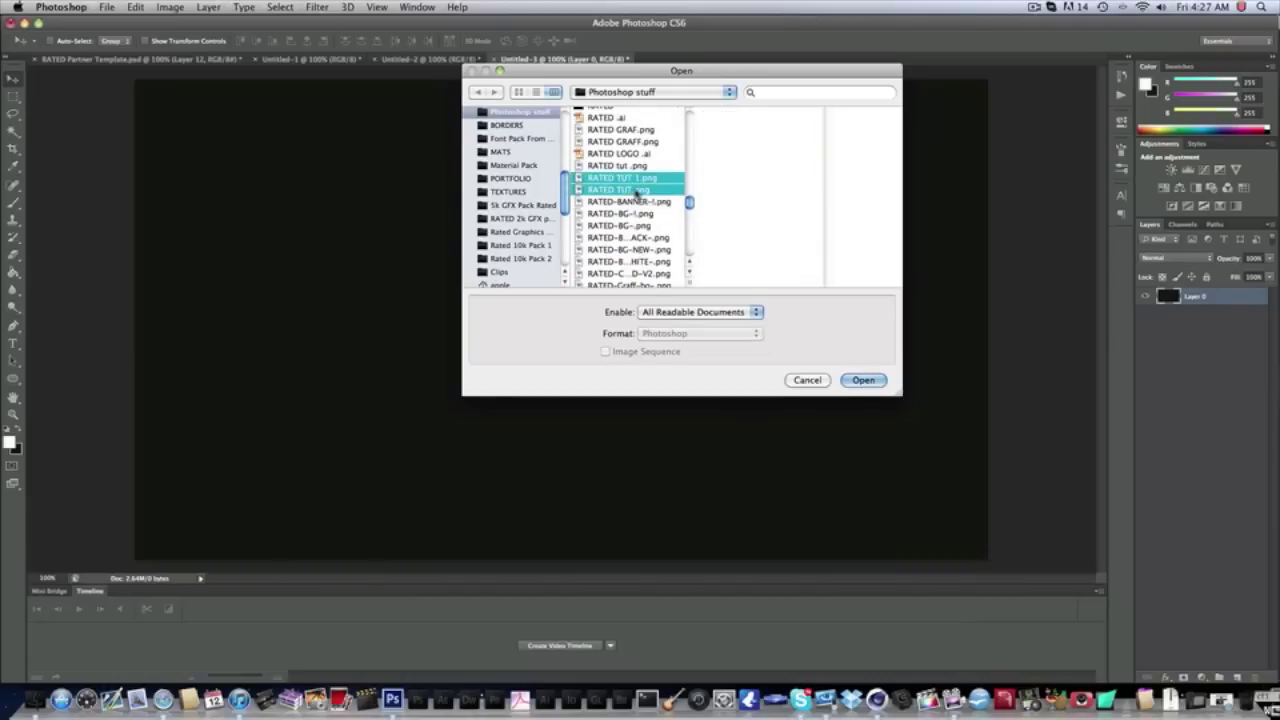
key("Return")
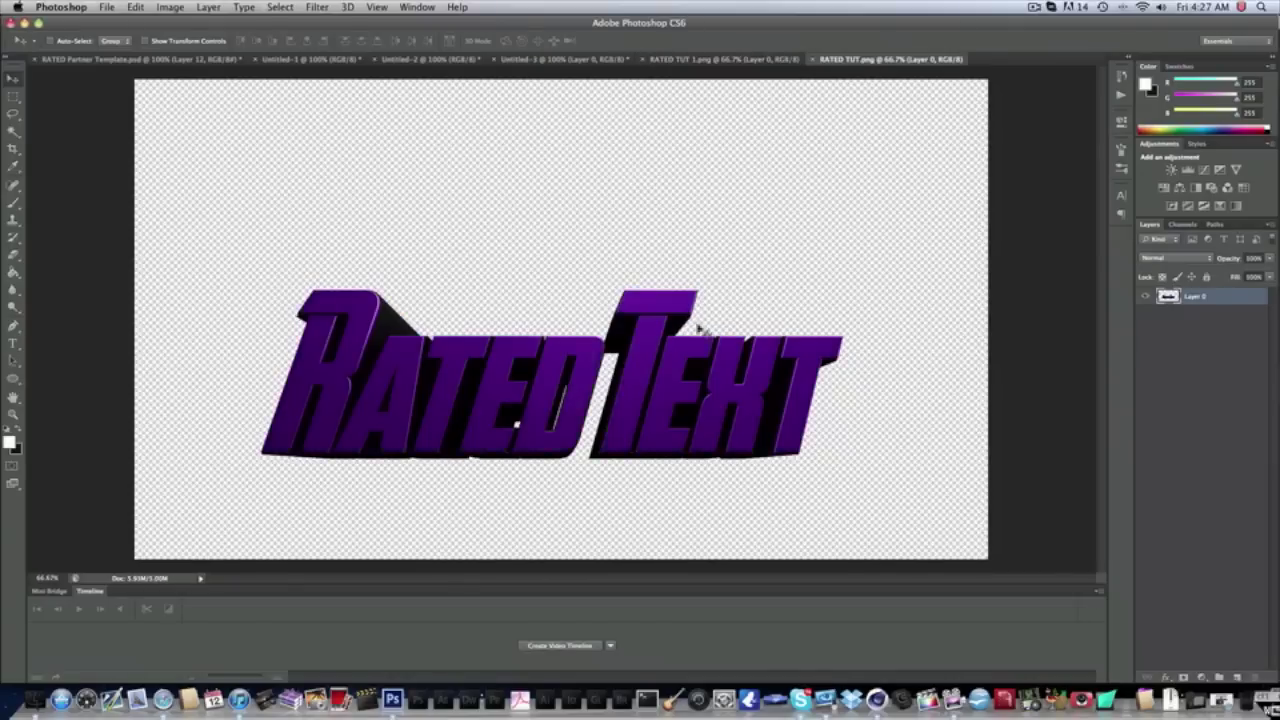
- Copy the purple text from RATED TUT.png into the upper half of Untitled-3, scaled down to fit, and close the source image
left_click_drag(700, 330, 620, 166)
left_click_drag(570, 60, 737, 166)
key("ctrl+t")
left_click_drag(960, 369, 785, 306, "shift")
key("Return")
left_click(832, 60)
left_click(814, 60)
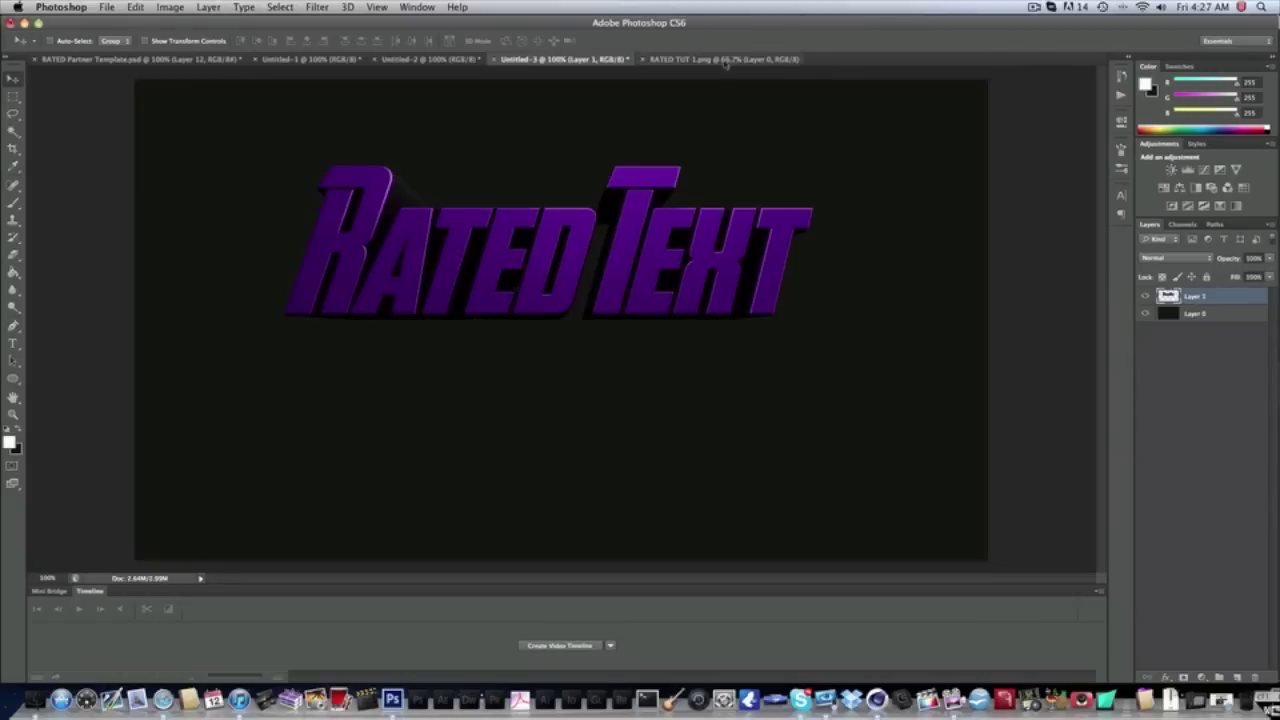
- Copy the metal text from RATED TUT 1.png below the purple text, scaled down to a similar size, and shift both text layers slightly upward
left_click(728, 60)
mouse_move(740, 296)
left_mouse_down()
mouse_move(537, 60)
mouse_move(660, 280)
mouse_move(740, 300)
mouse_move(738, 287)
left_mouse_up()
key("ctrl+t")
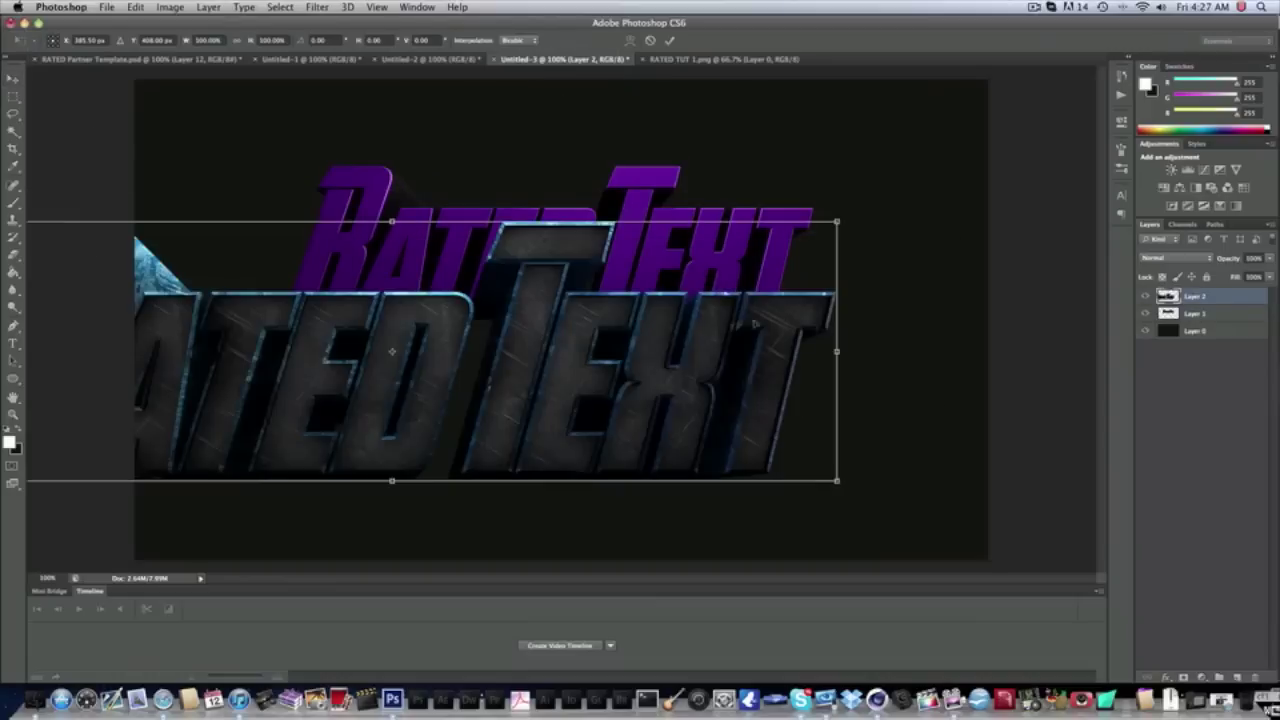
left_click_drag(686, 432, 637, 421, "alt+shift")
left_click_drag(532, 394, 661, 456)
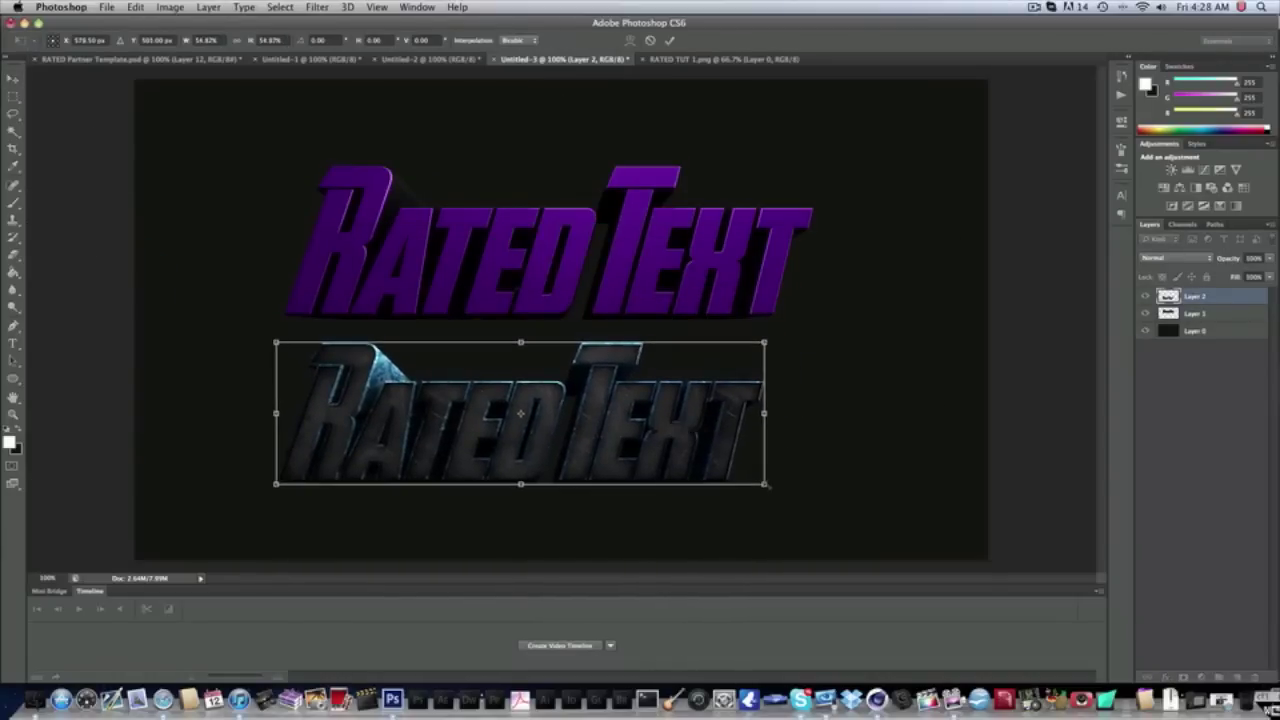
left_click_drag(765, 484, 795, 488, "shift")
key("Return")
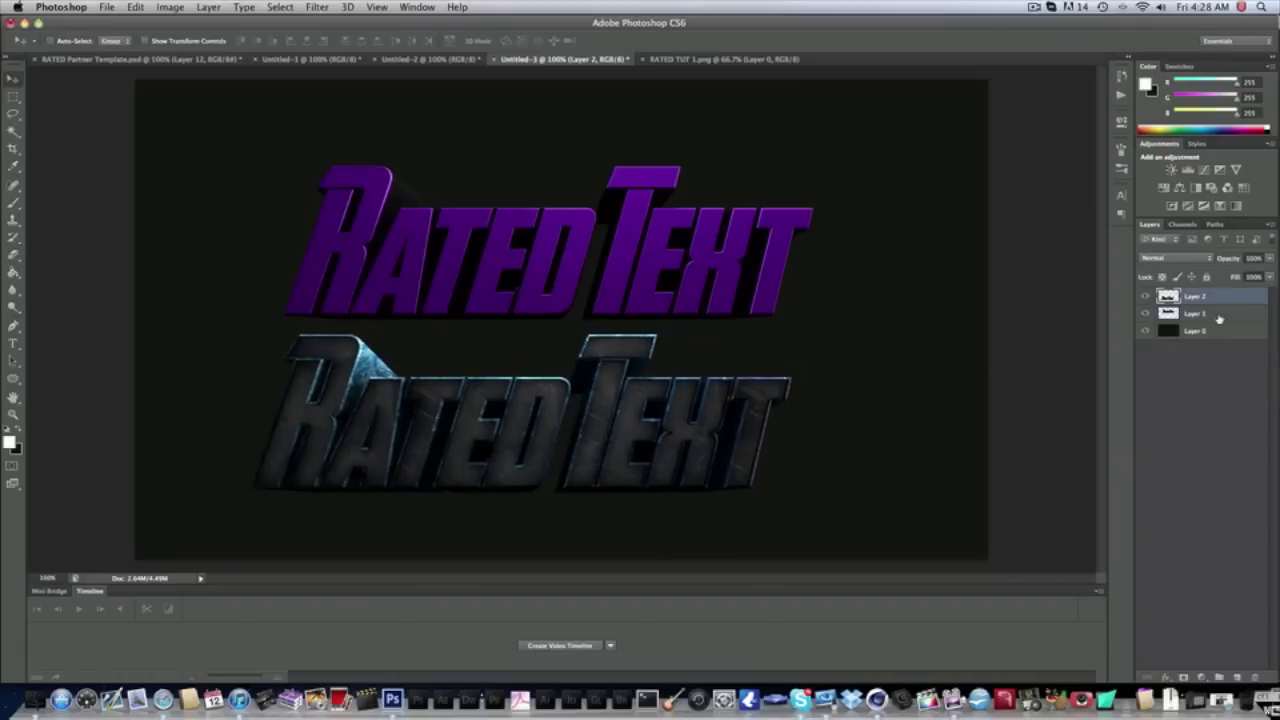
left_click(1218, 316, "shift")
left_click_drag(671, 340, 677, 324)
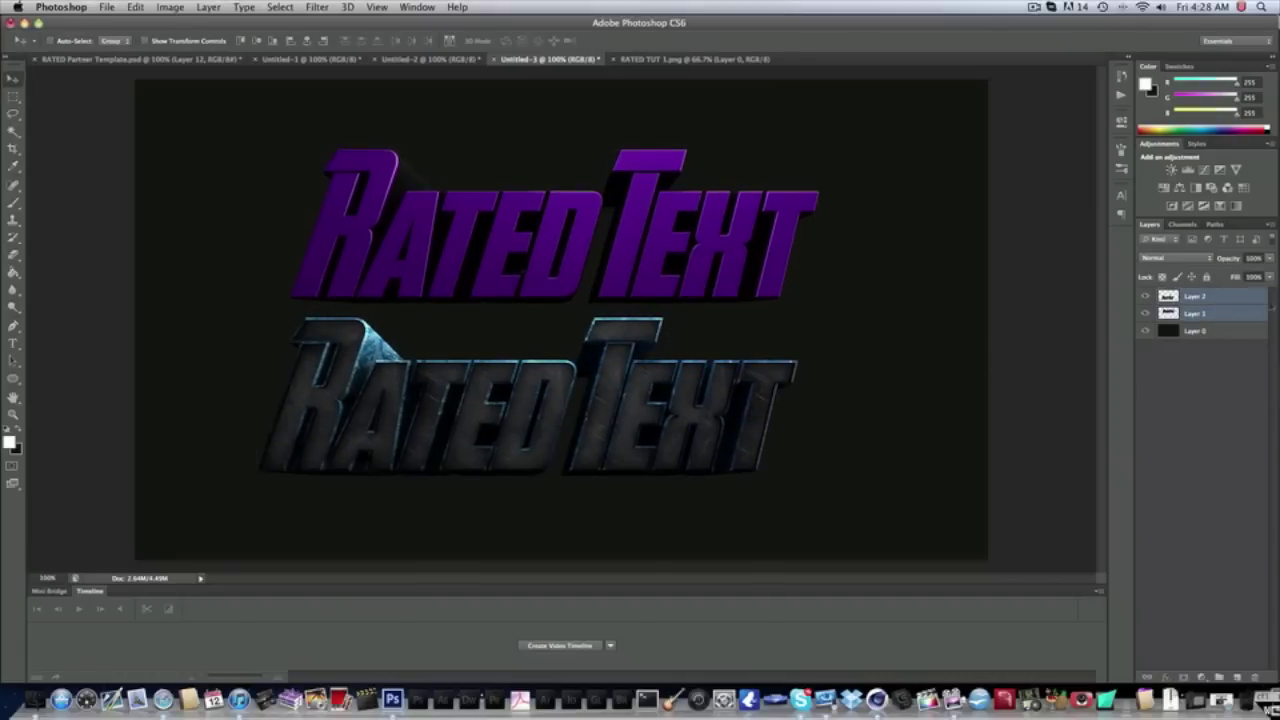
- Move the metal text layer beneath the purple text layer in the stack and shift the metal text slightly downward
left_click(1218, 297)
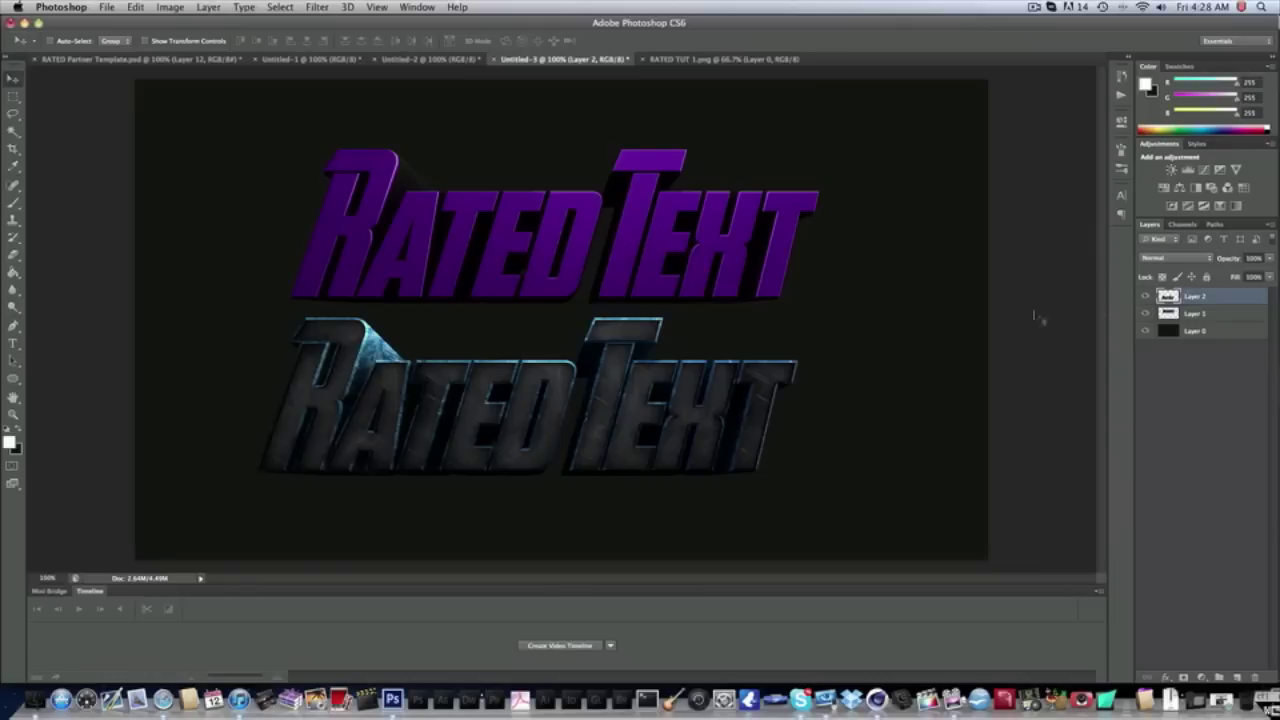
left_click_drag(1205, 298, 1201, 328)
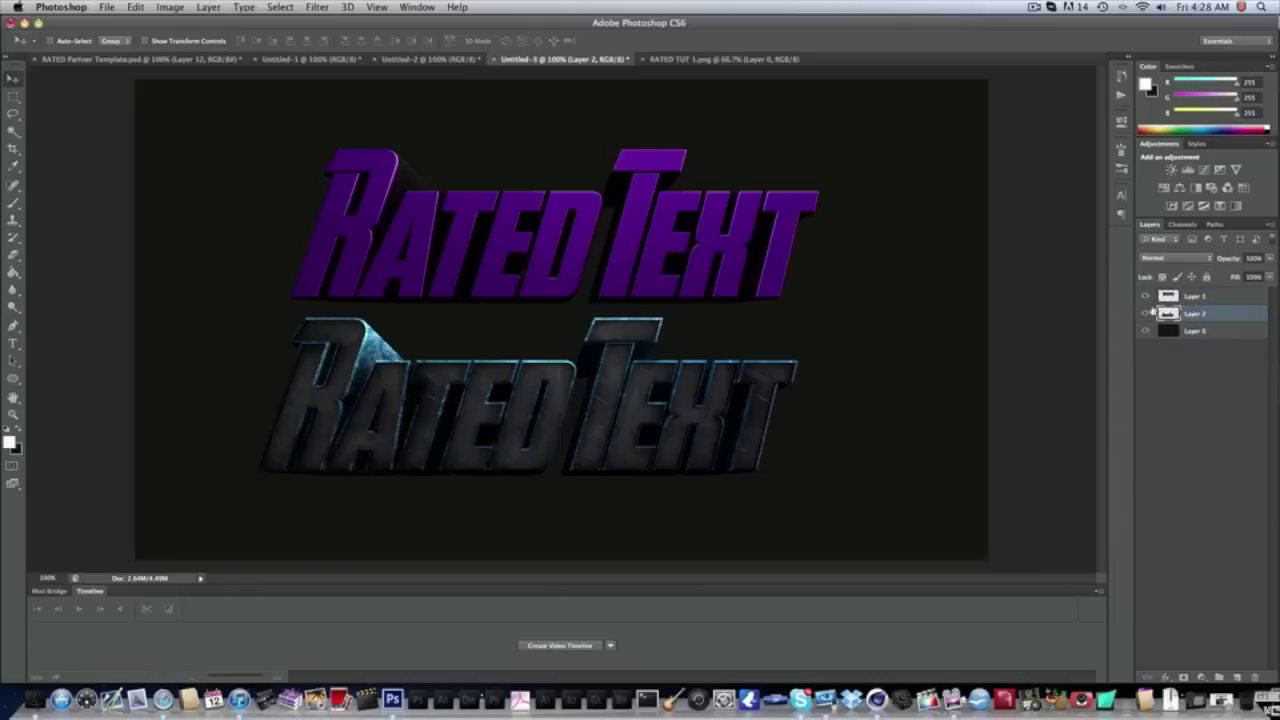
left_click_drag(631, 435, 636, 440)
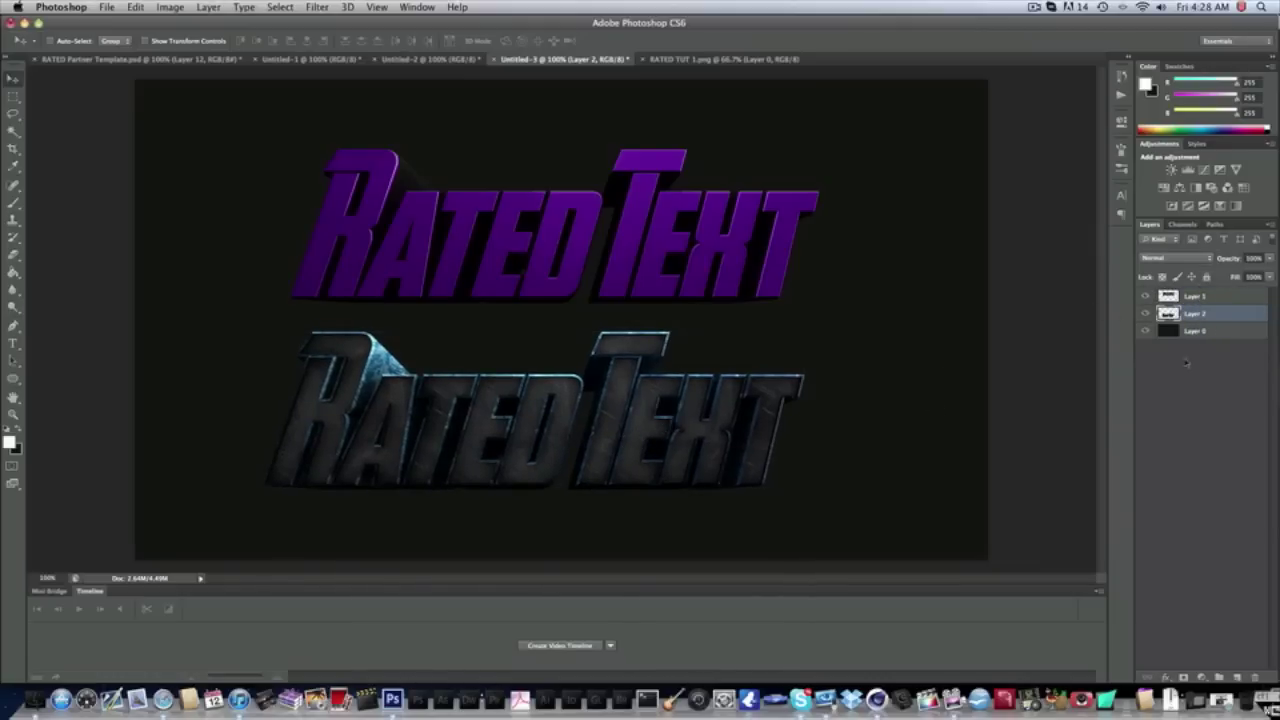
- Add a Gradient Overlay to the metal text layer with Overlay blend mode and 75% opacity
left_click(1163, 677)
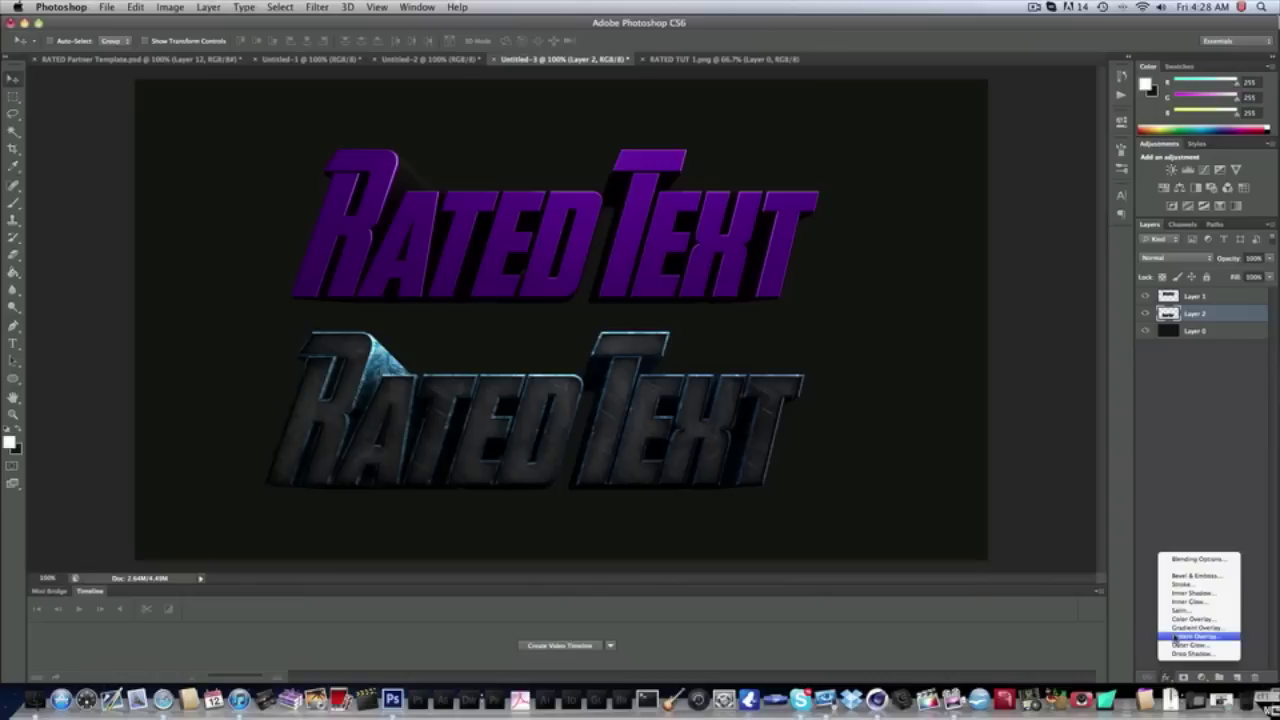
left_click(1197, 633)
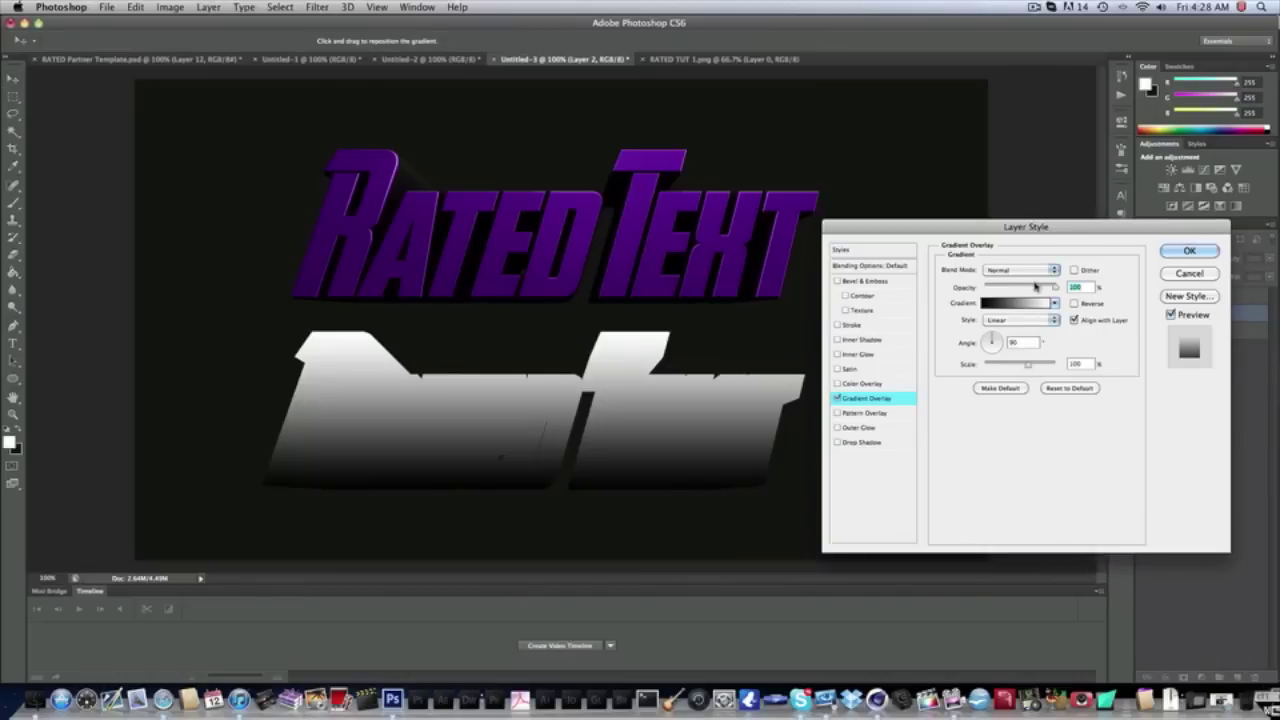
left_click(1030, 270)
left_click(1010, 398)
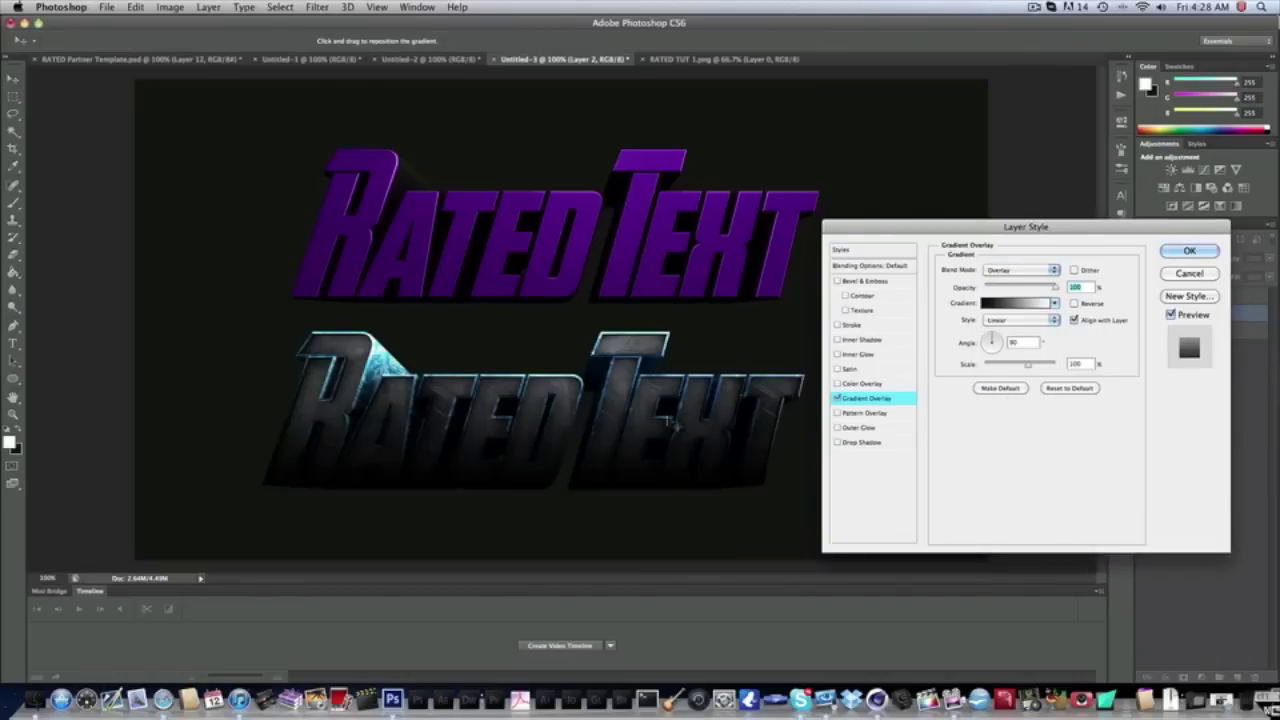
type("1")
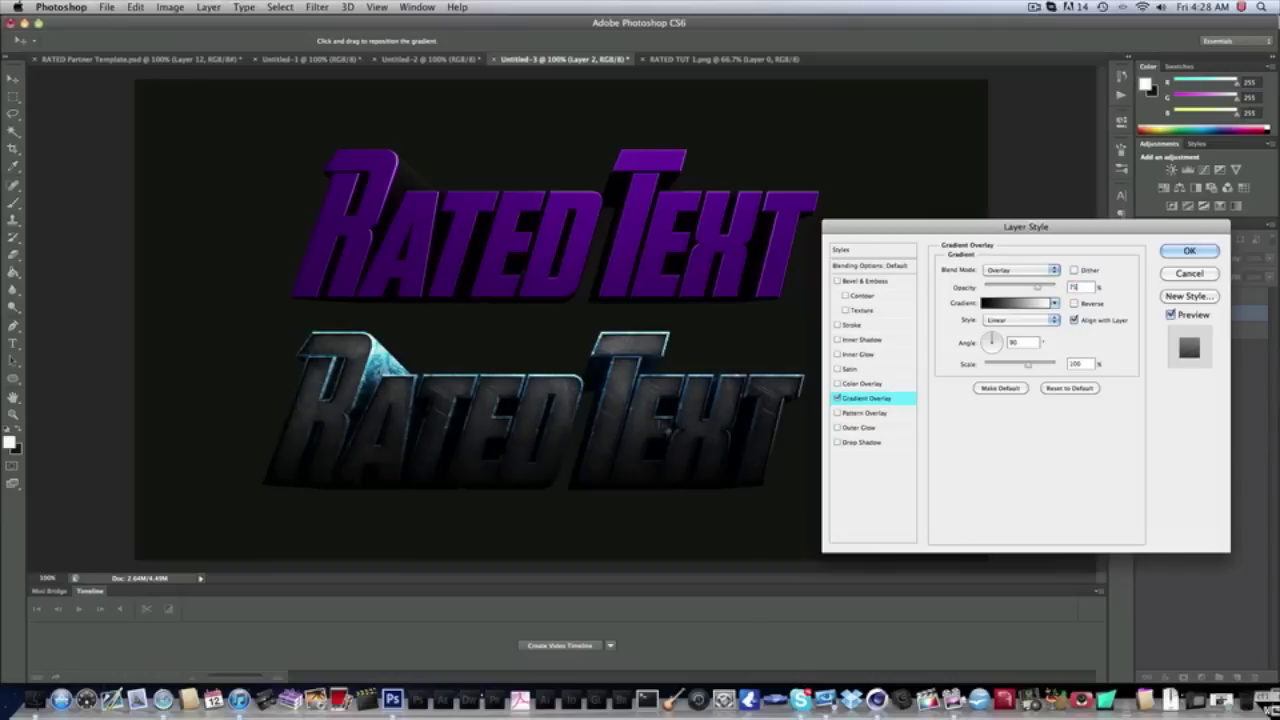
type("1")
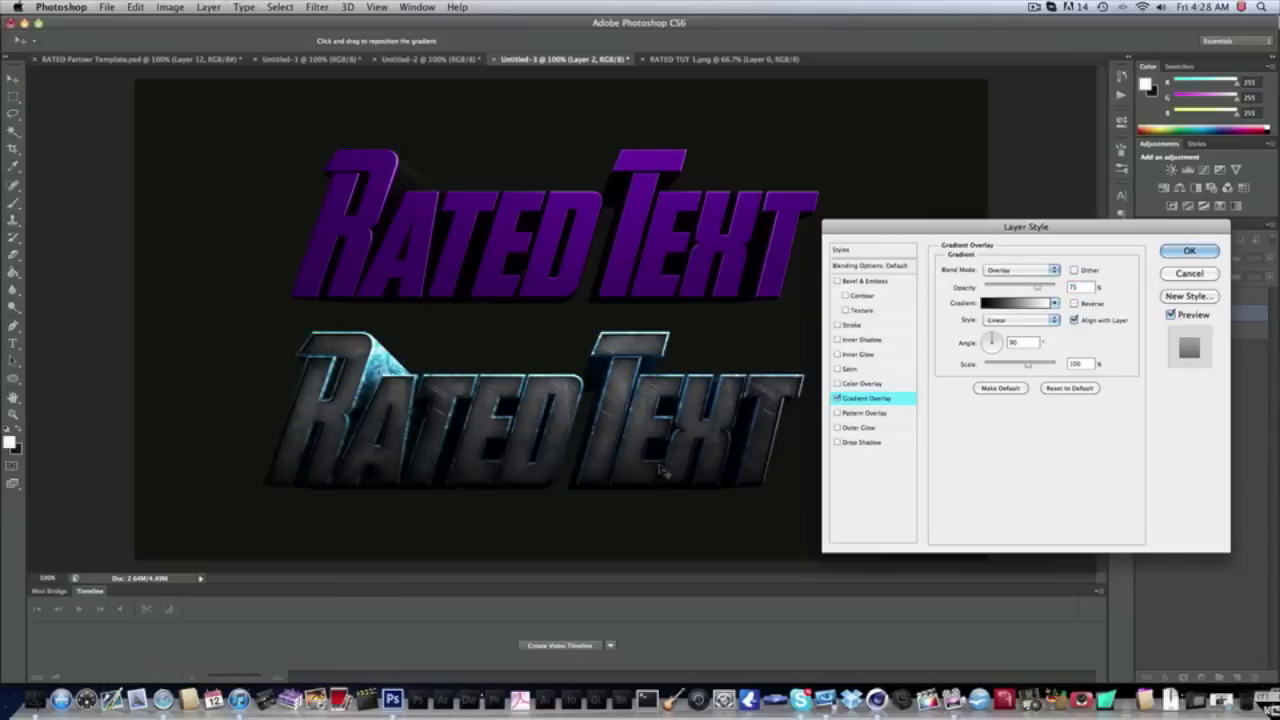
- Give the metal text a Drop Shadow with distance 0 px, spread 30%, size 20 px and reduced opacity
left_click(862, 442)
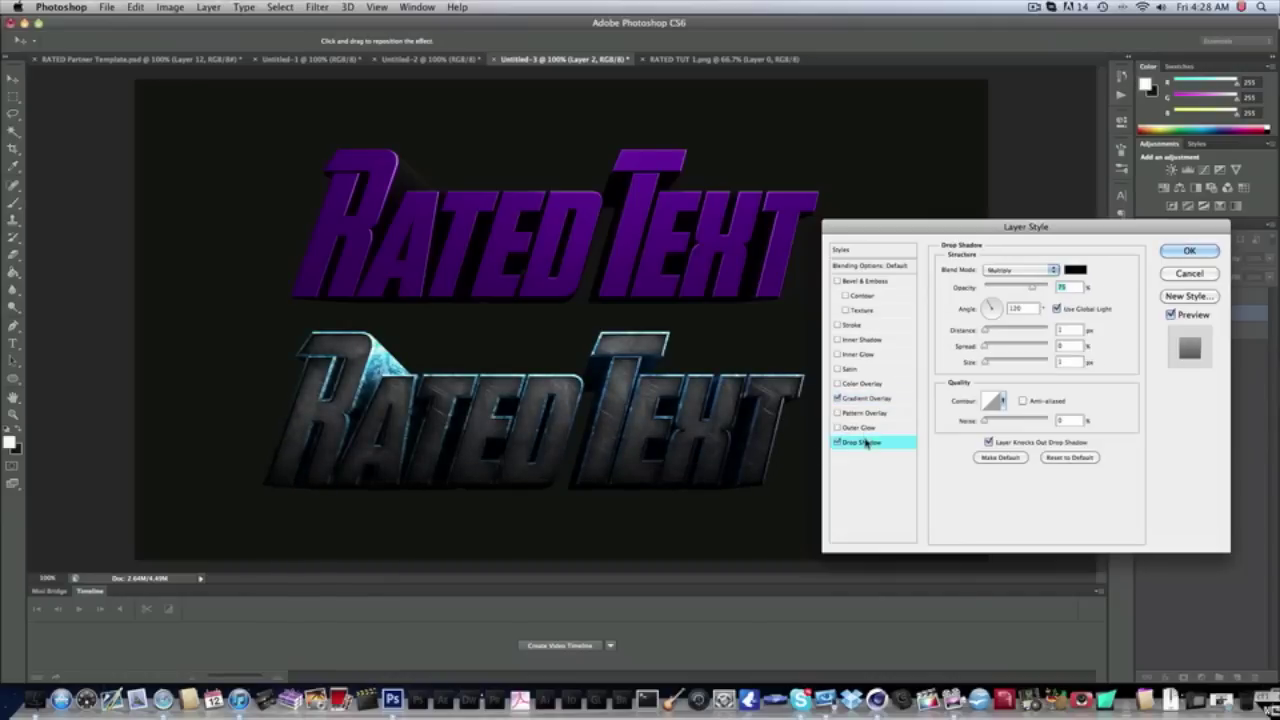
left_click(1070, 330)
type("5")
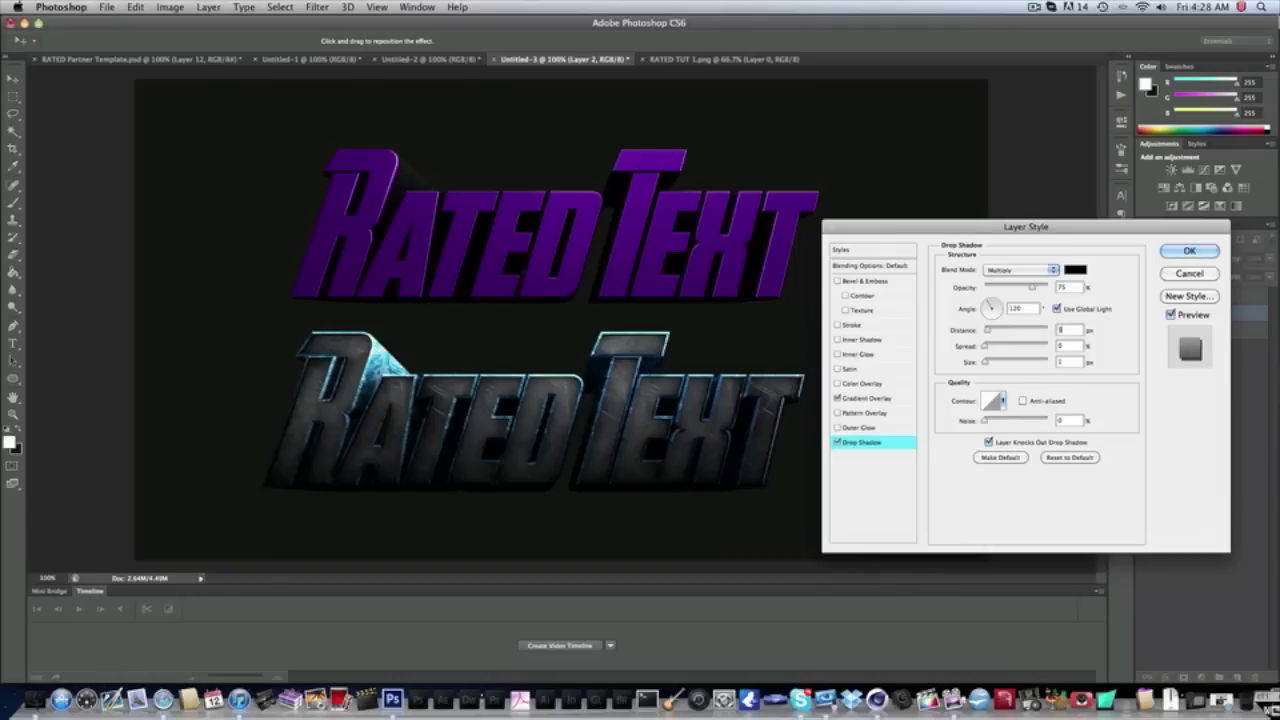
type("5")
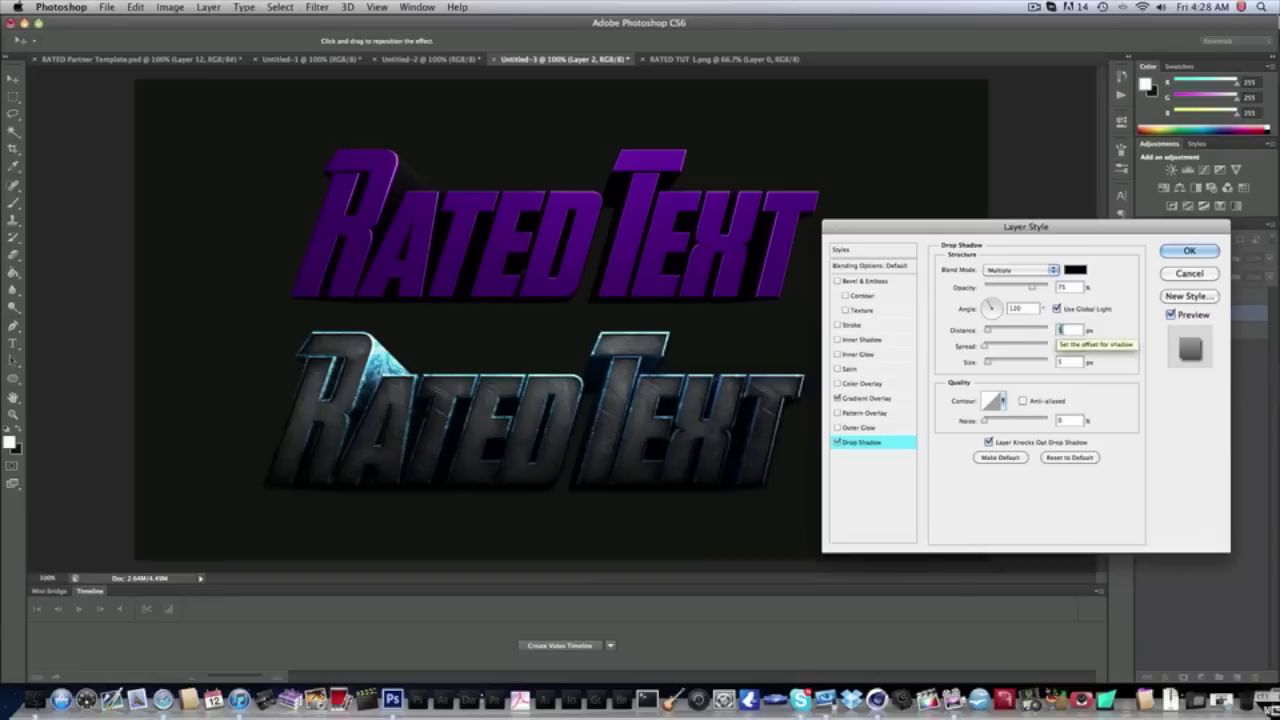
left_click_drag(1012, 346, 1003, 346)
key("BackSpace")
type("20")
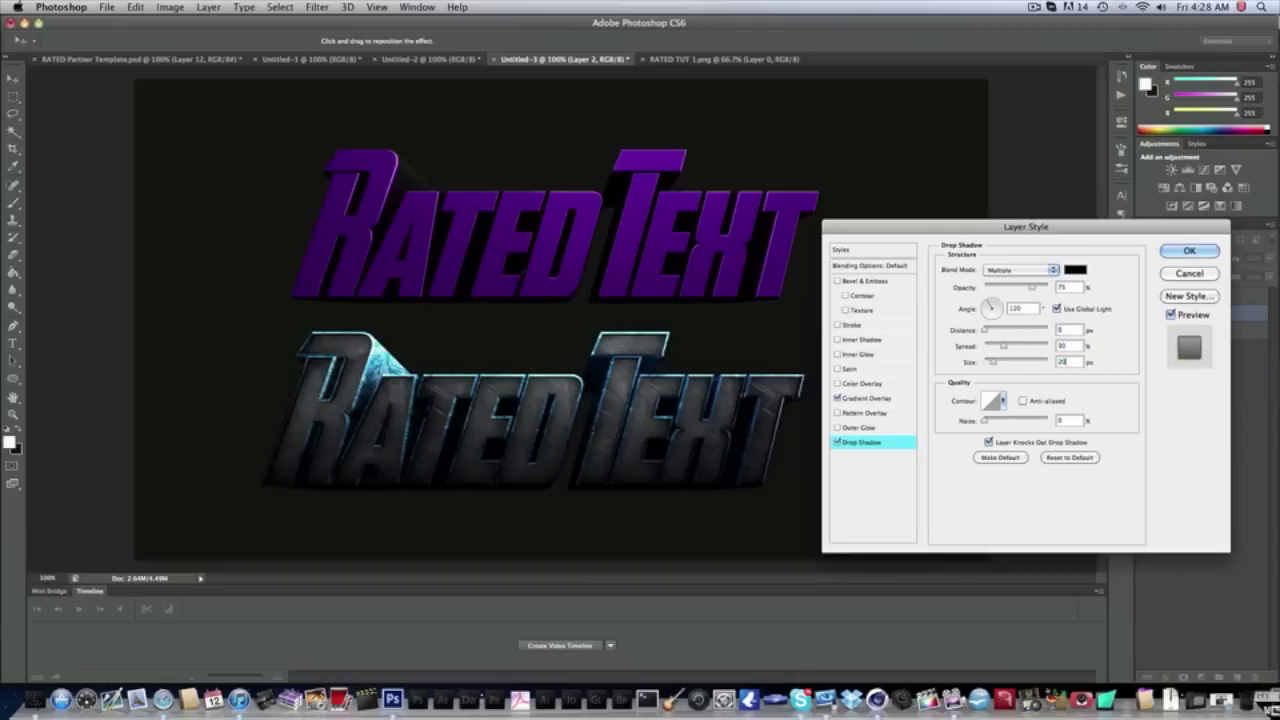
left_click(1010, 287)
key("Return")
- Nudge the metal text slightly down and right to align under the purple text, and collapse its layer effects
left_click_drag(534, 388, 541, 394)
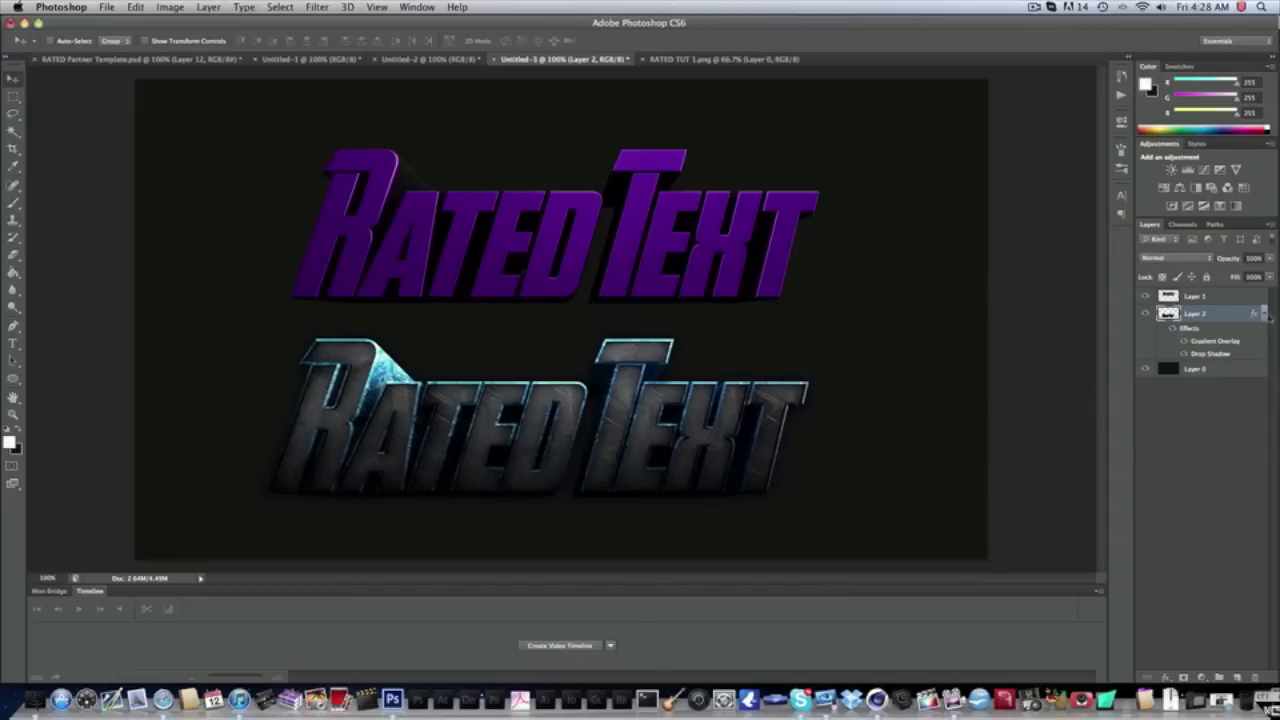
left_click(1264, 313)
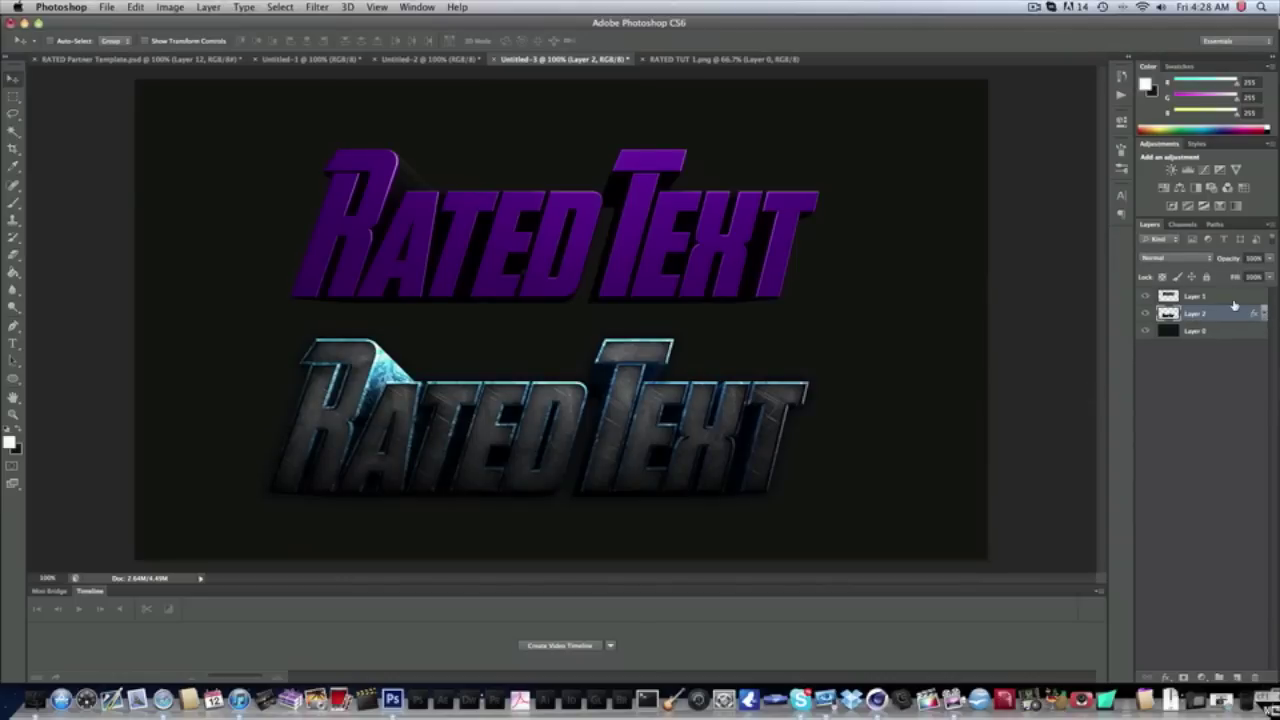
left_click_drag(590, 385, 601, 389)
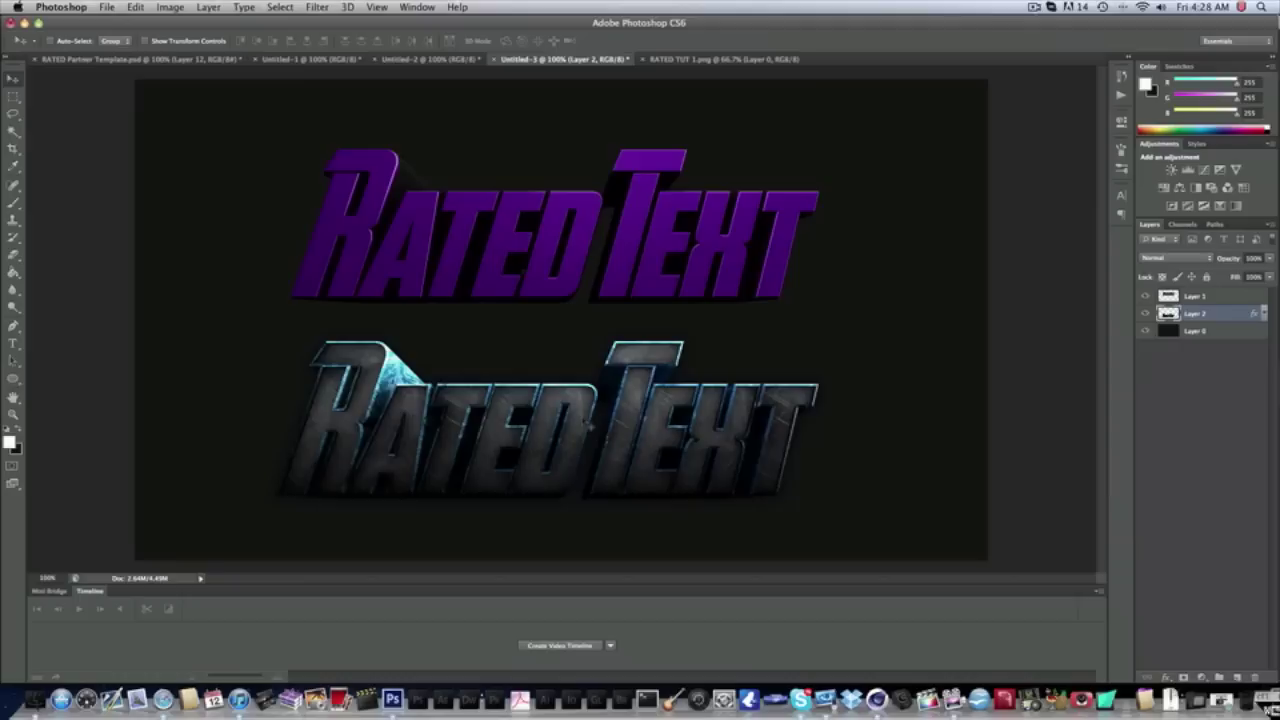
left_click_drag(592, 424, 594, 429)
- Hide the metal text layer, select the purple text layer and close the RATED TUT 1.png source image
left_click(1147, 314)
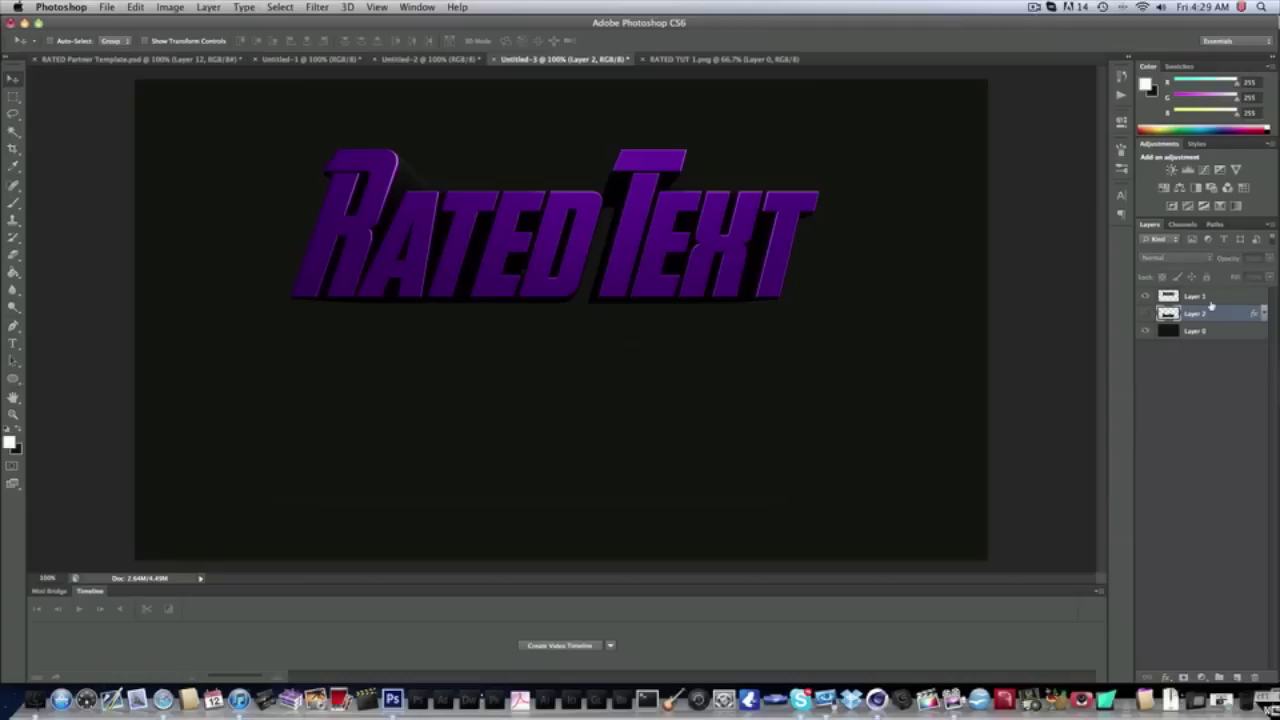
left_click(1224, 296)
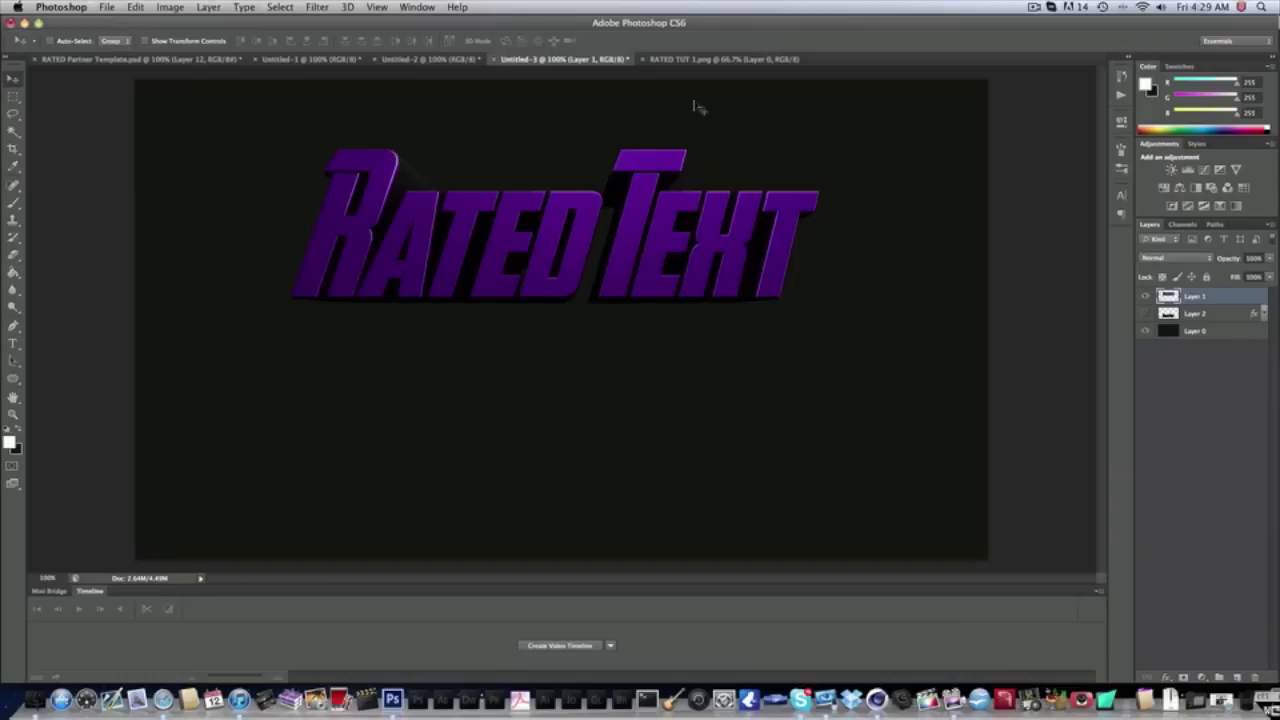
right_click(714, 61)
left_click(652, 62)
left_click(645, 60)
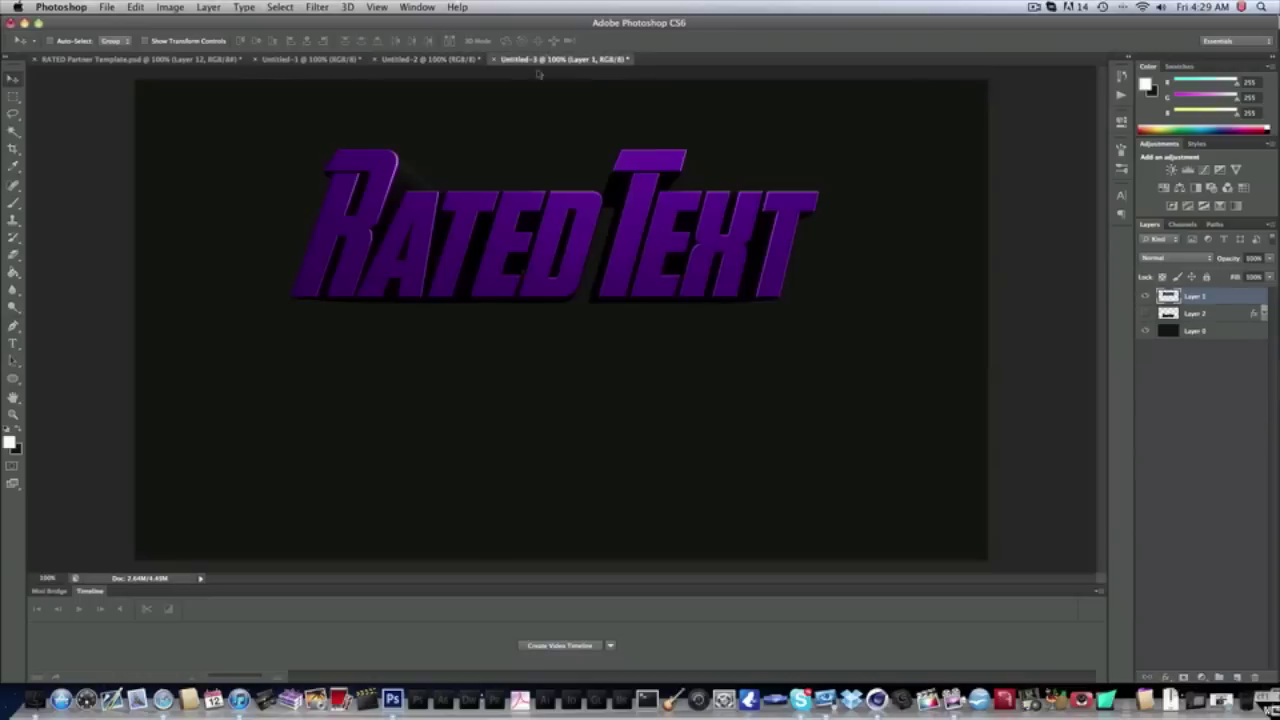
- Nudge the purple text slightly downward and add a Gradient Overlay with Overlay blend mode and 75% opacity
mouse_move(531, 255)
left_mouse_down()
mouse_move(560, 243)
mouse_move(523, 252)
left_mouse_up()
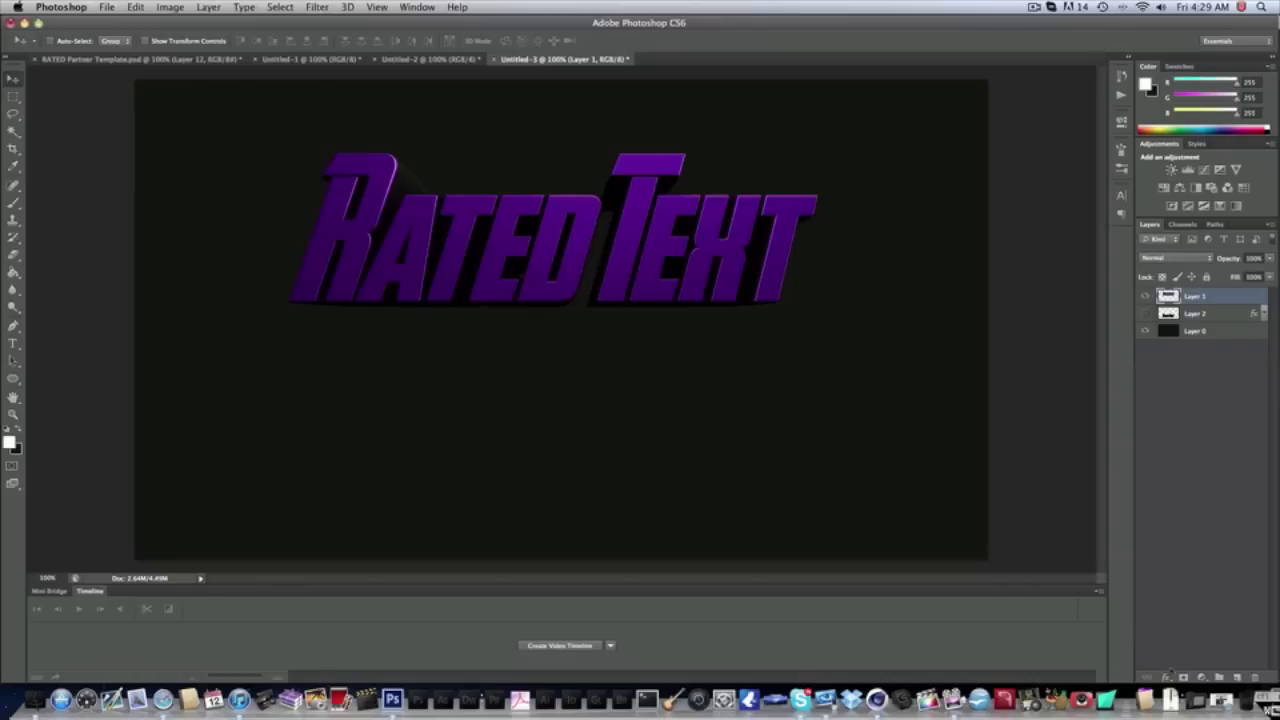
left_click(1167, 677)
left_click(1190, 631)
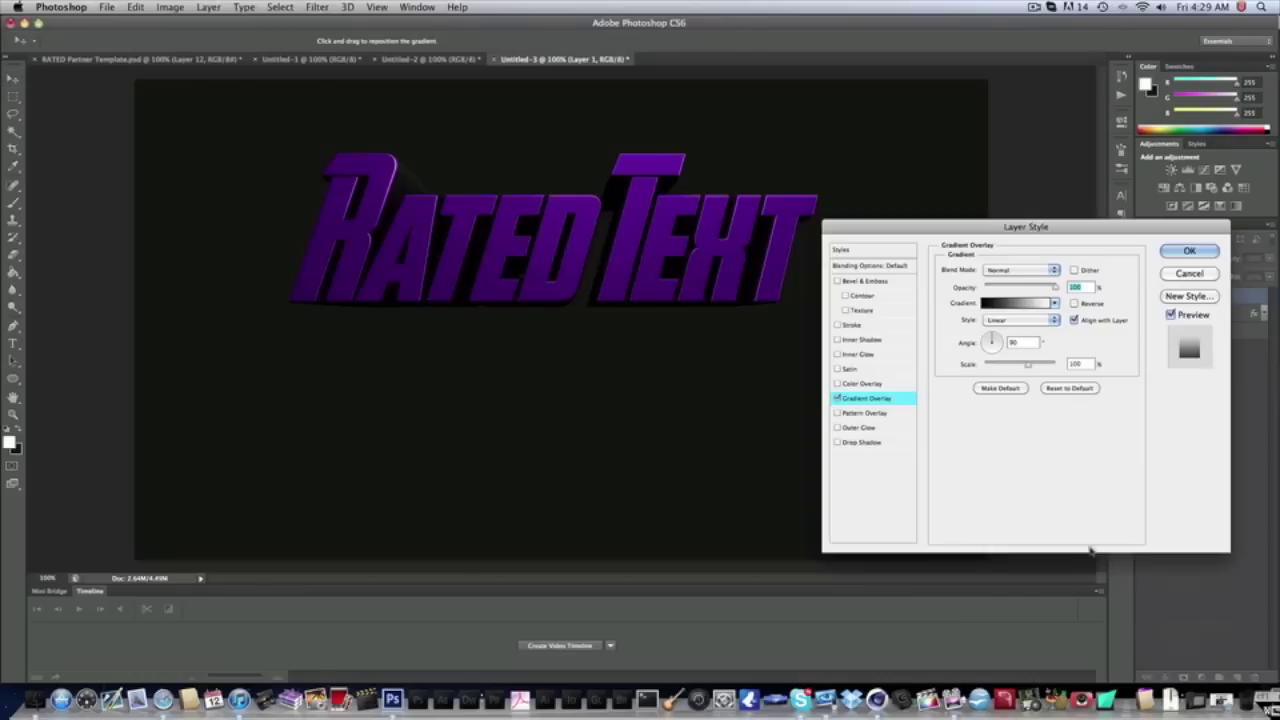
left_click(1020, 270)
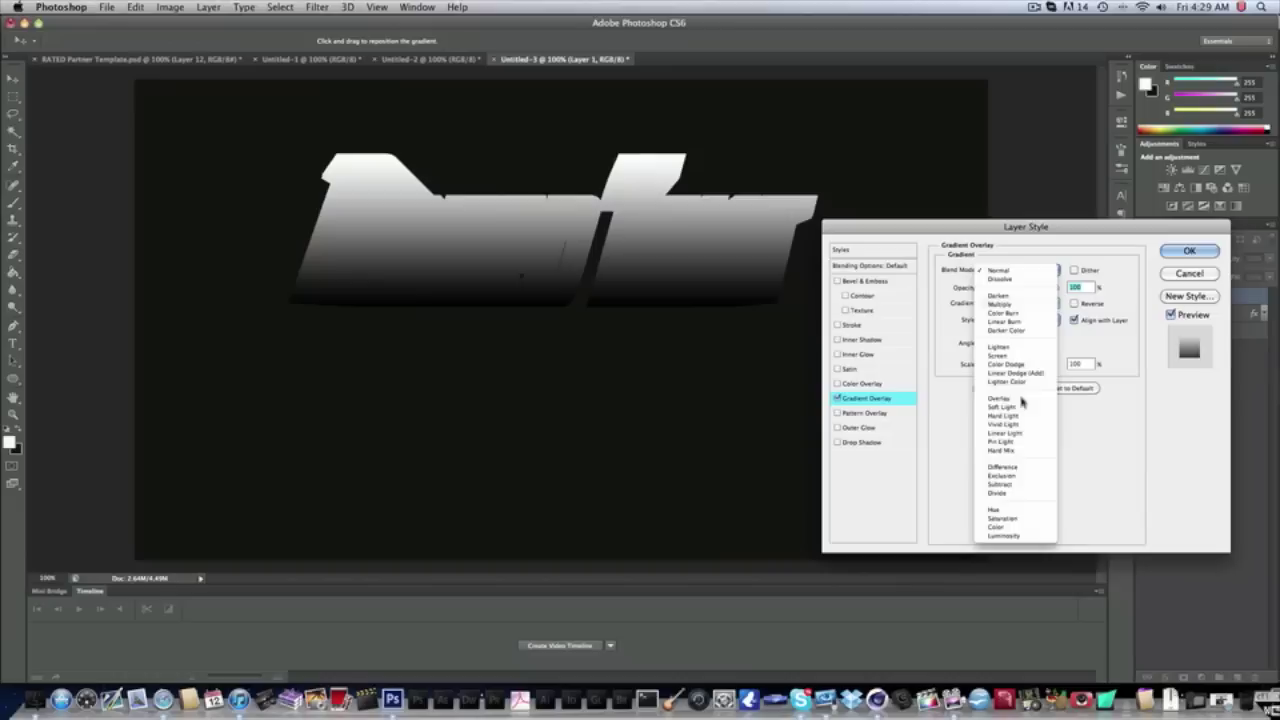
left_click(1000, 398)
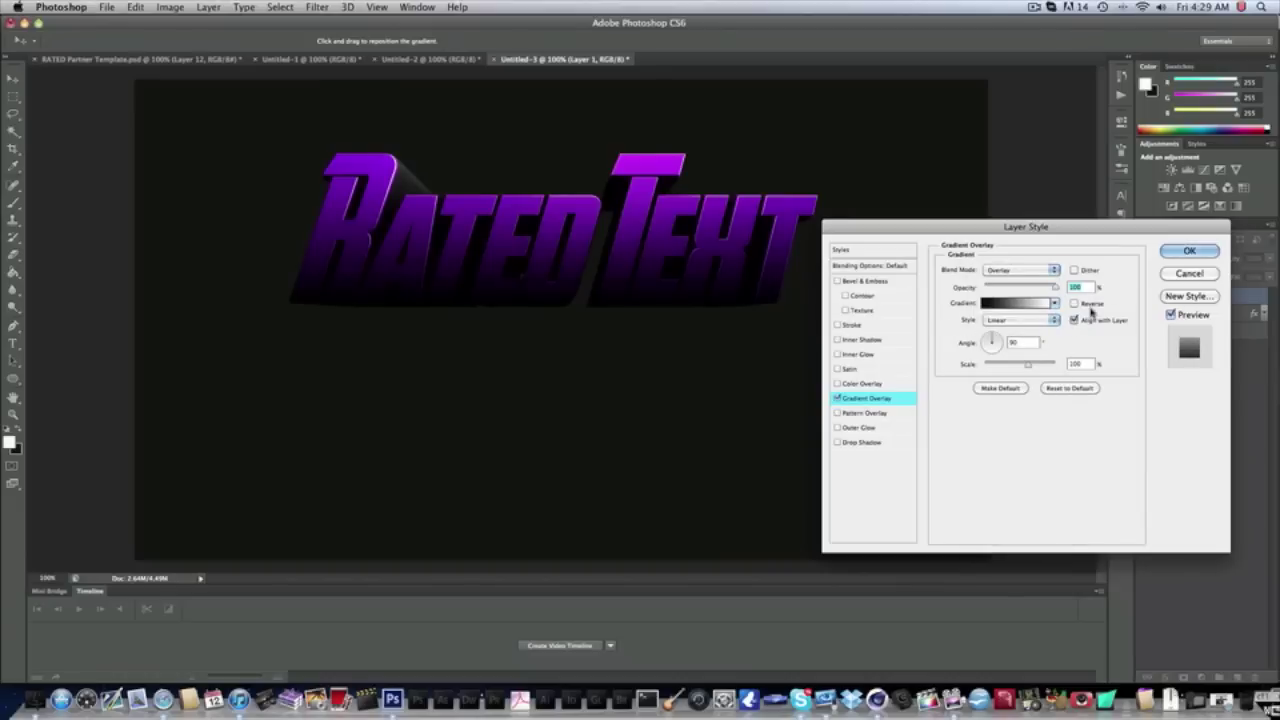
type("71")
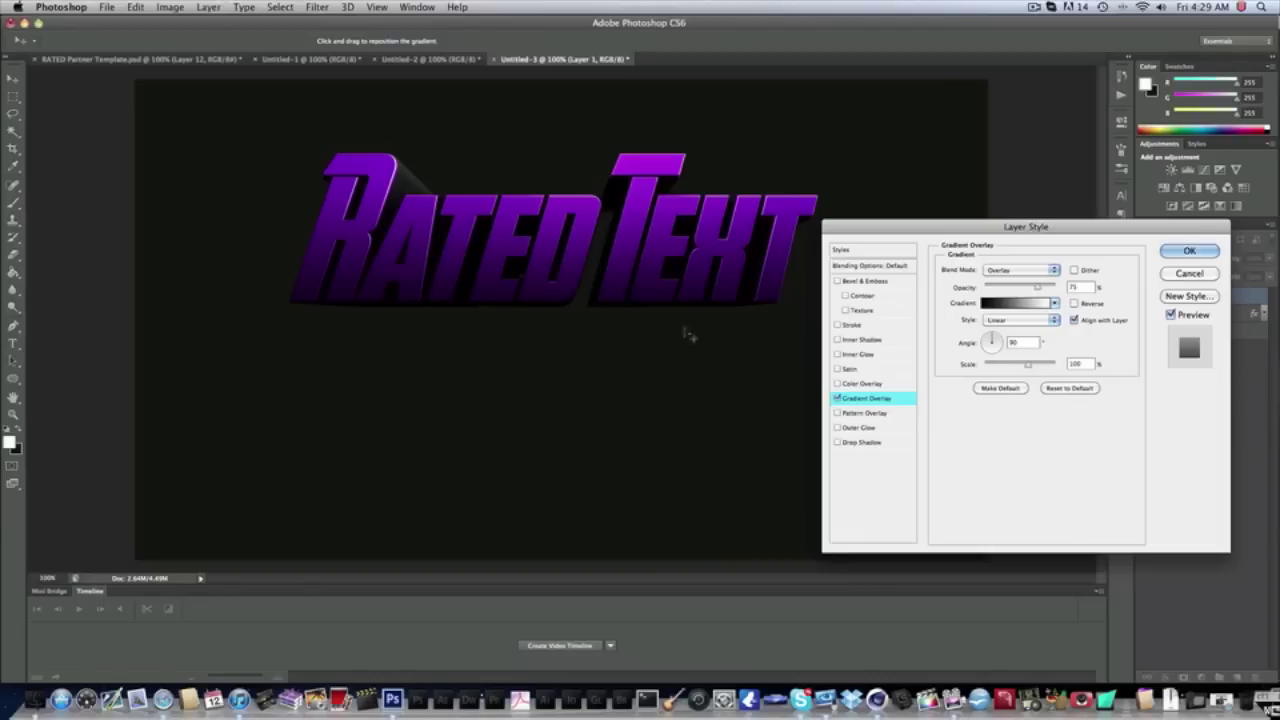
- Give the purple text a Drop Shadow with distance 0 px, spread 30%, size 20 px and 40% opacity, and collapse its layer effects
left_click(864, 442)
left_click_drag(1071, 346, 1020, 370)
type("30")
type("20")
double_click(1067, 287)
type("40")
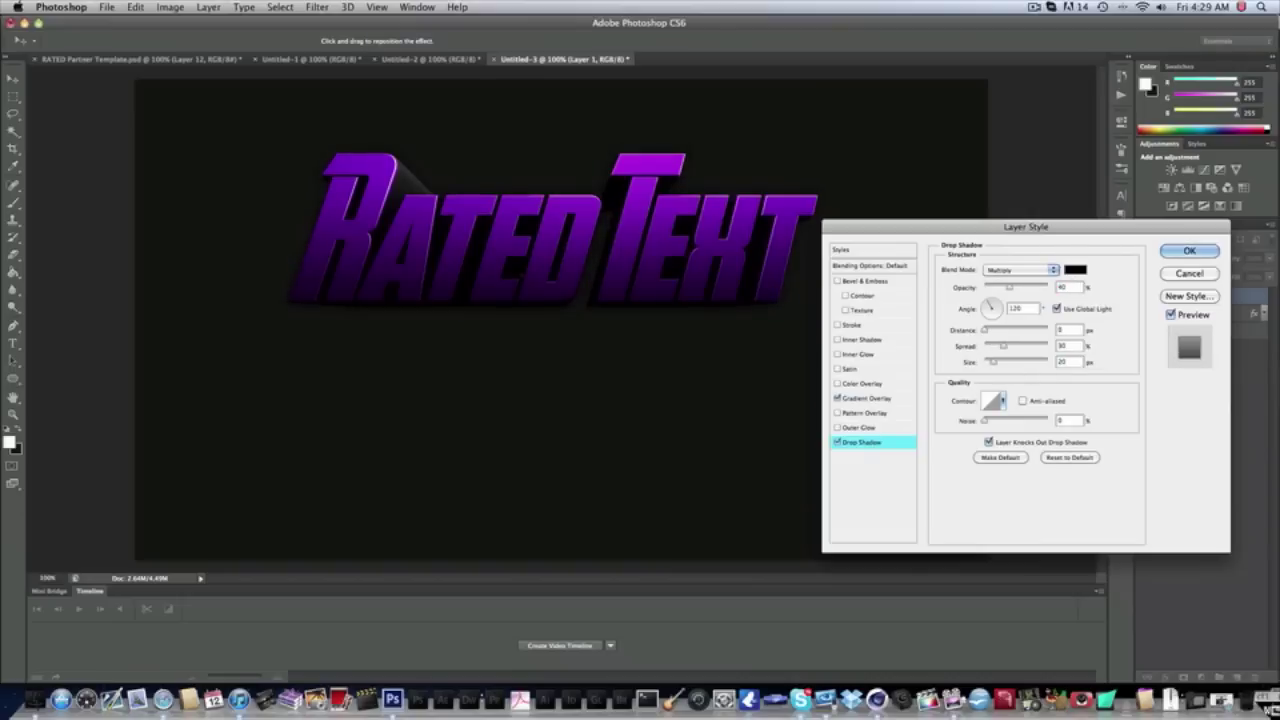
key("Return")
left_click(1262, 298)
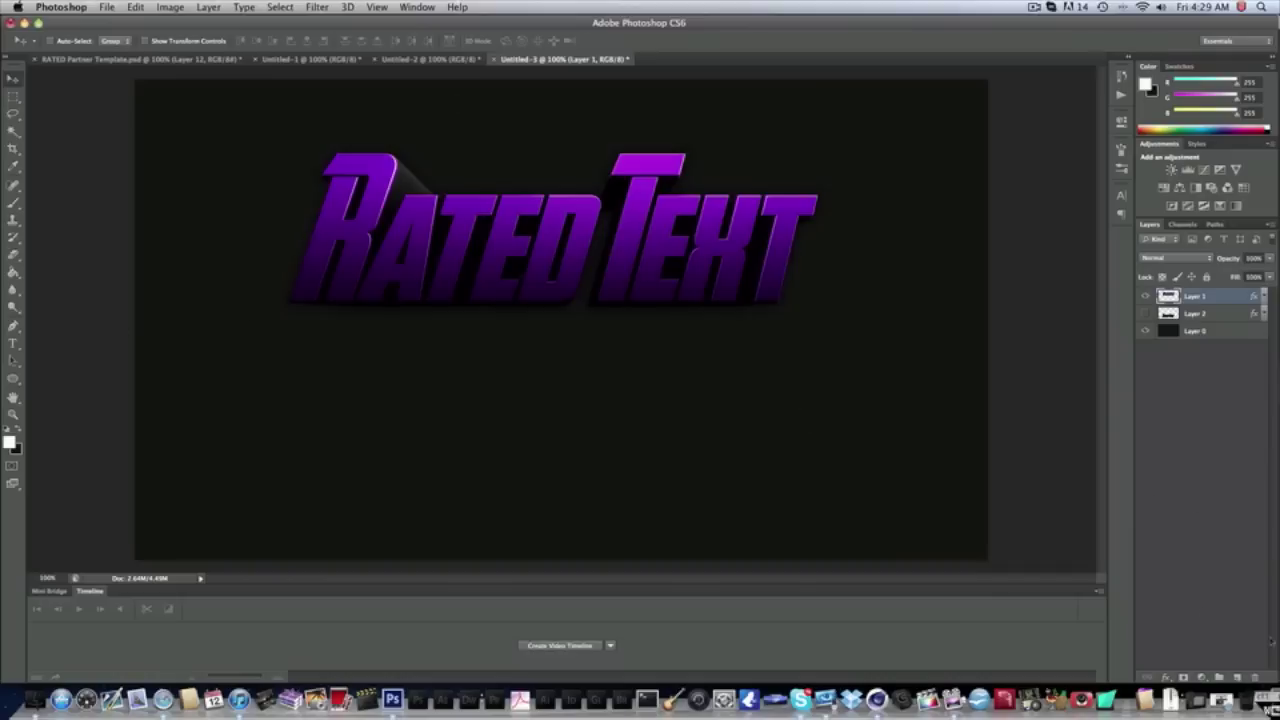
- Create a new layer clipped to the purple text layer and activate the Brush tool
left_click(1238, 678)
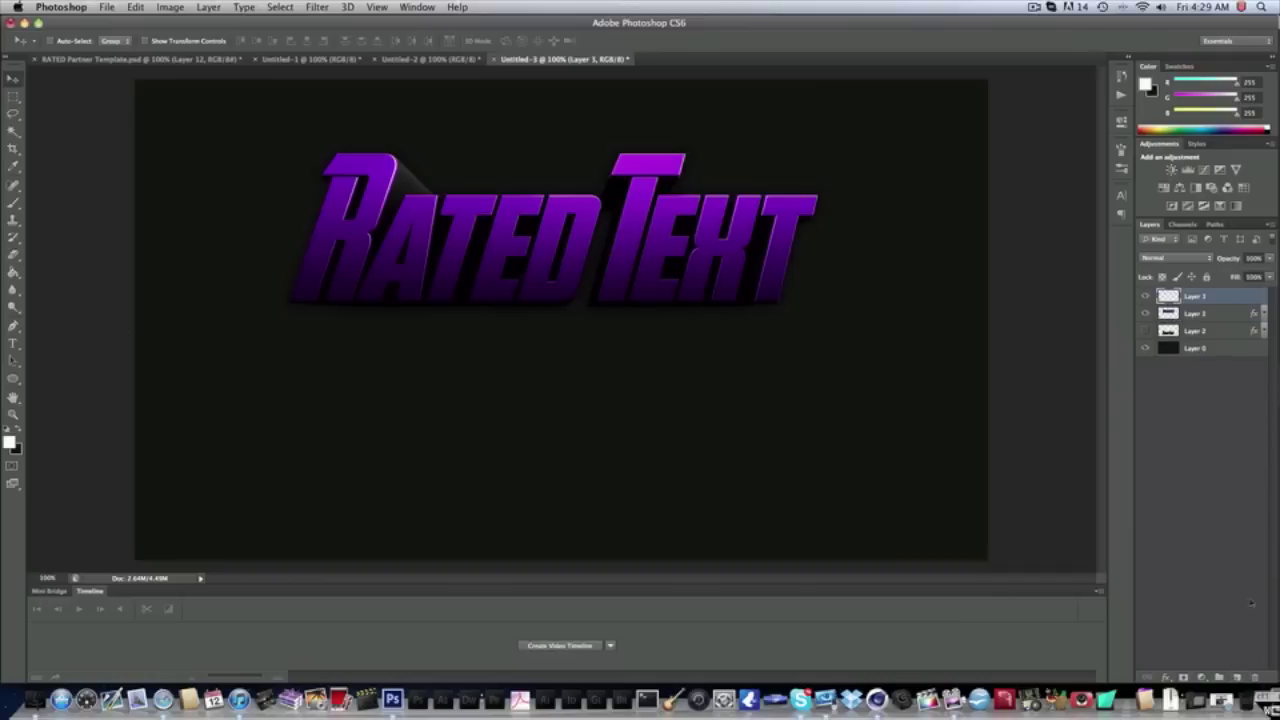
left_click(1226, 302, "alt")
key("b")
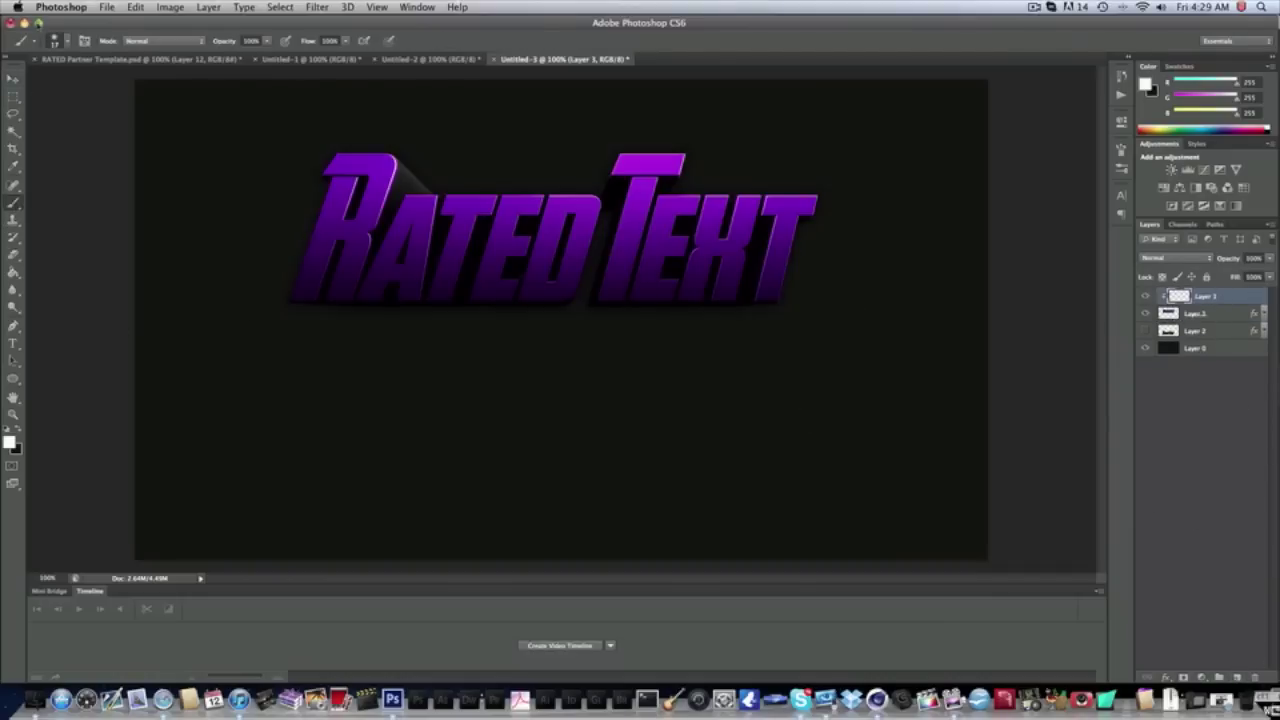
- Choose the 473 px grunge splatter brush from near the end of the brush presets
left_click(61, 41)
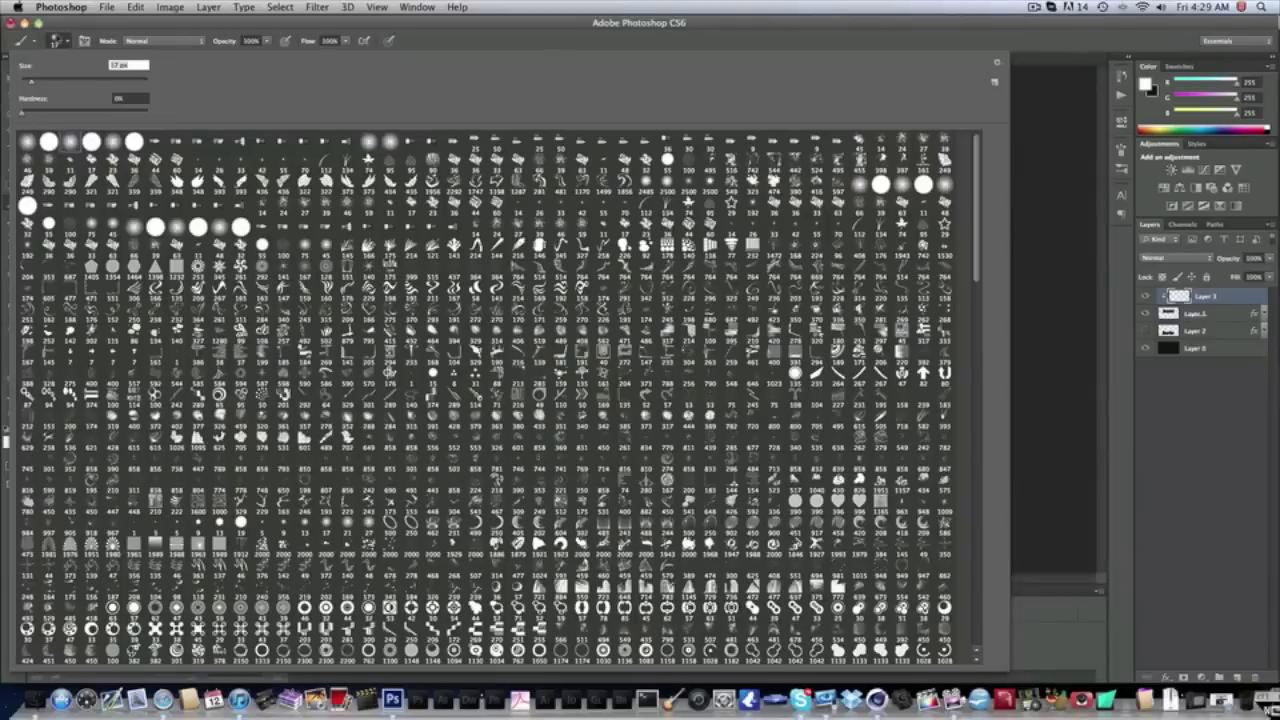
left_click(991, 238)
left_click_drag(978, 230, 978, 650)
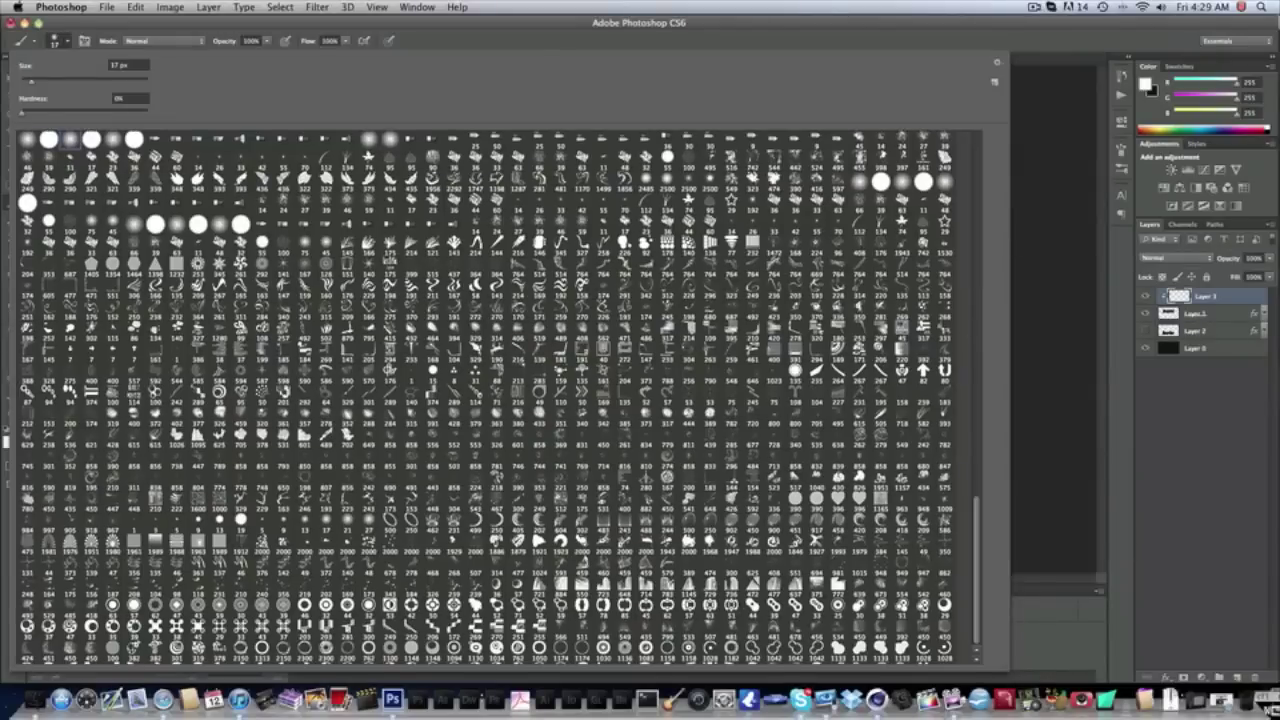
scroll(895, 440, "down", 5)
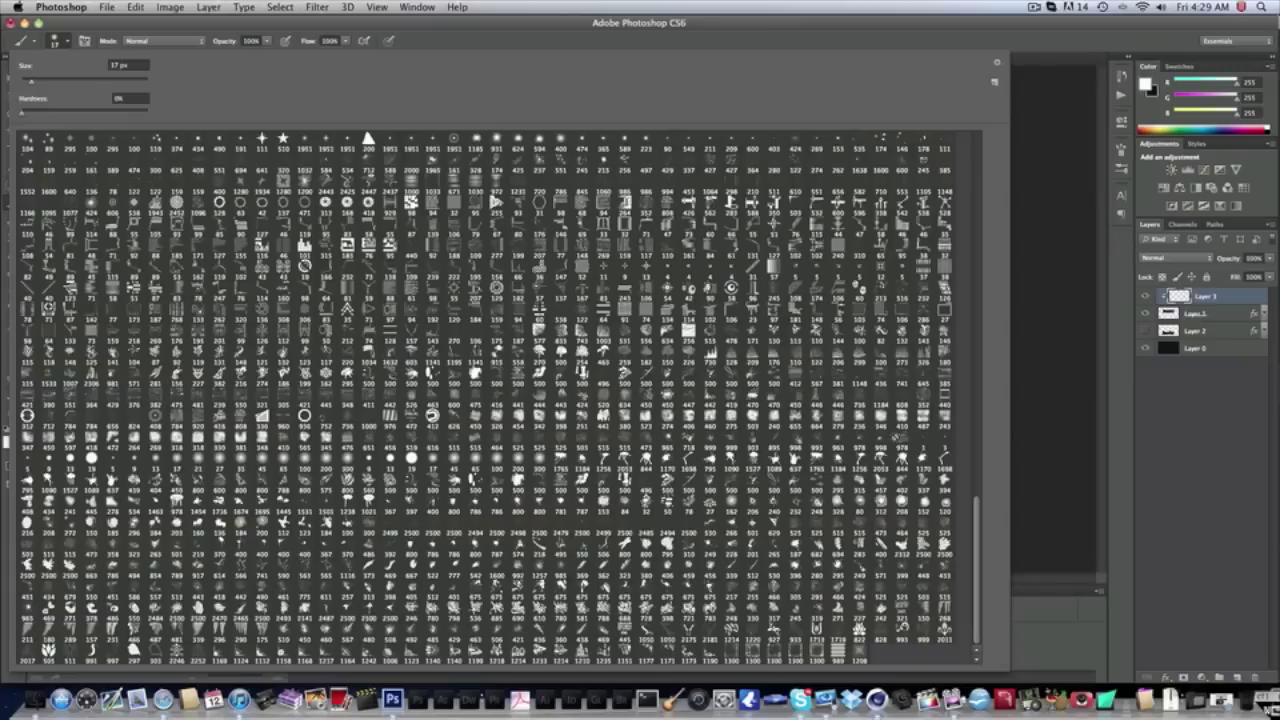
left_click(877, 528)
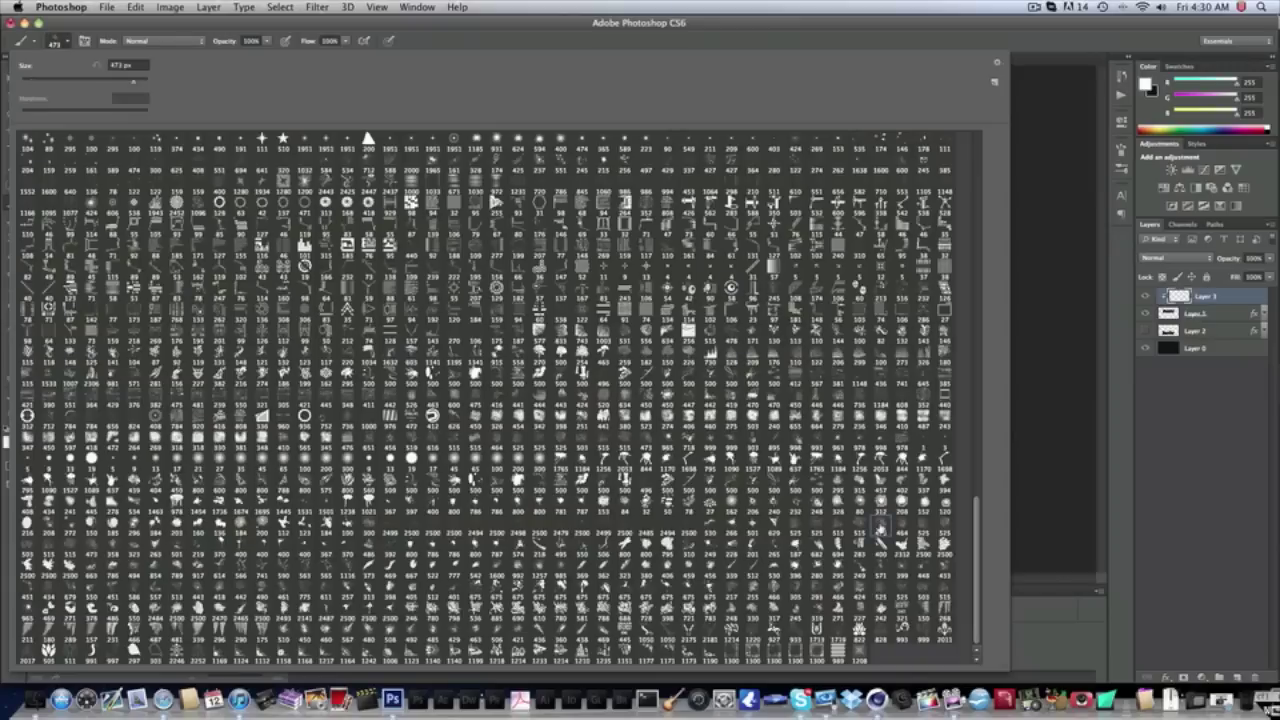
left_click(842, 28)
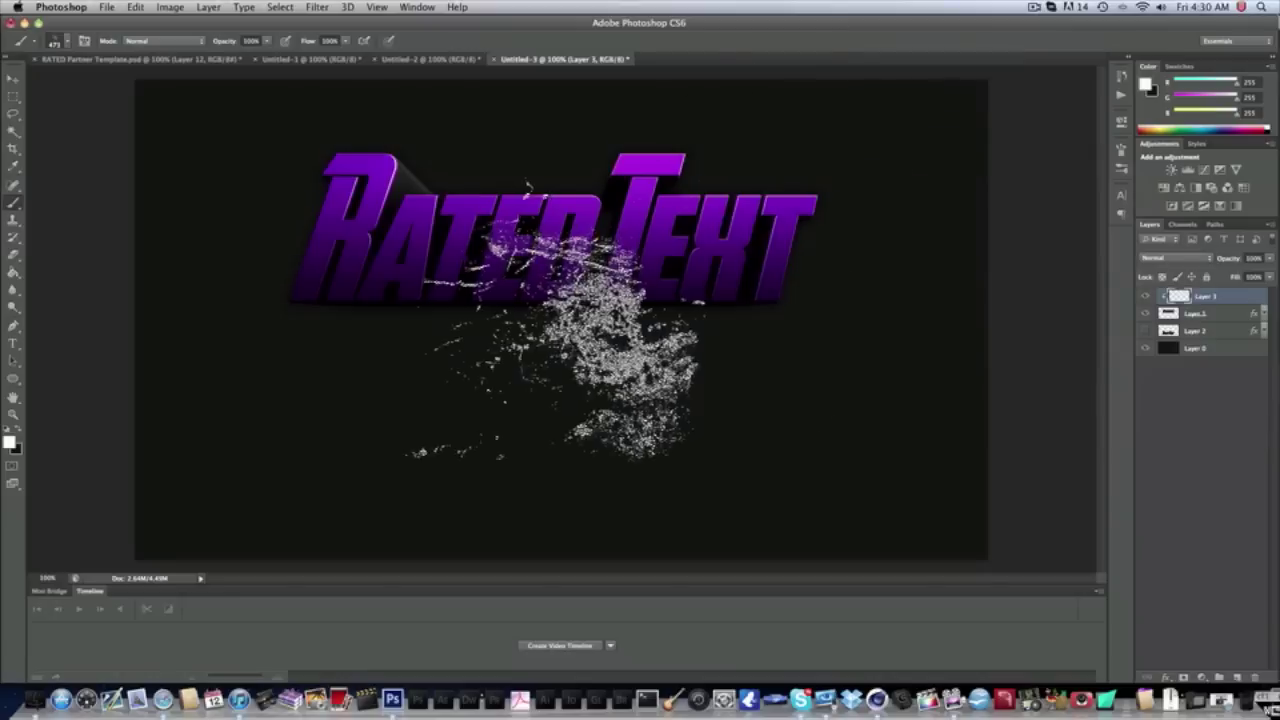
- Stamp white grunge texture across the purple text on the clipped layer and set that layer's blend mode to Overlay
left_click(694, 197)
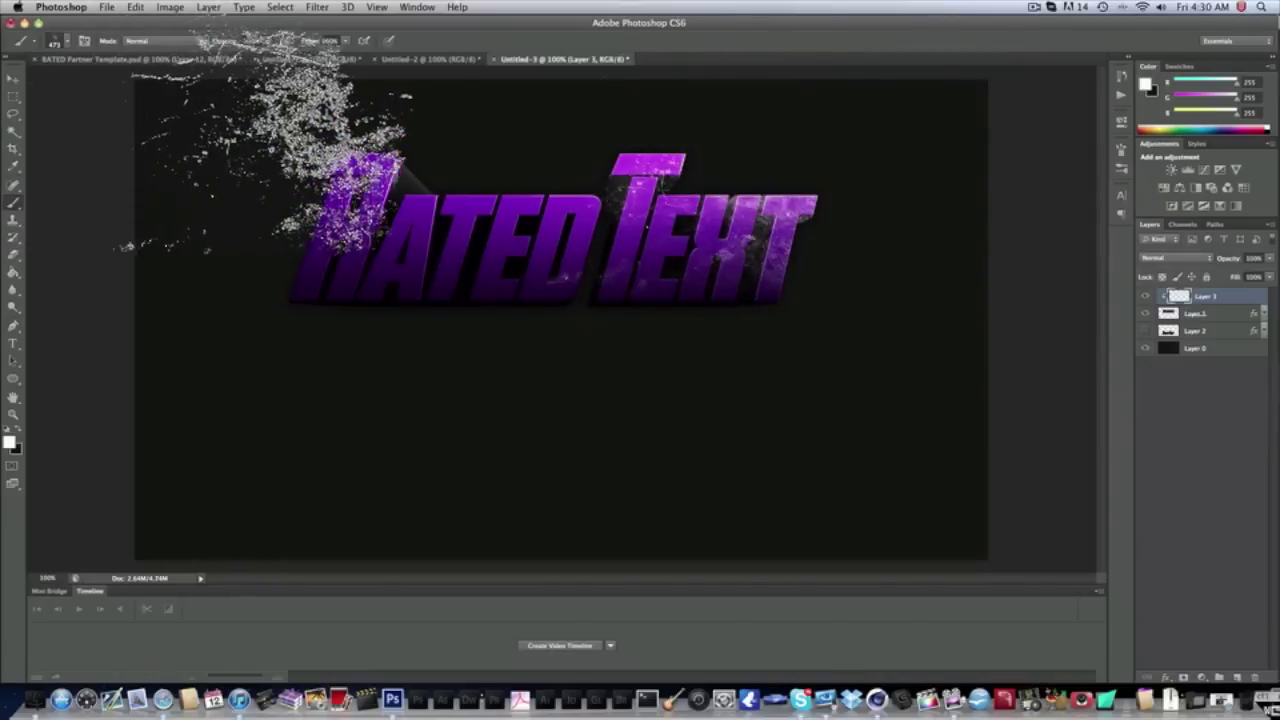
left_click(370, 124)
left_click(376, 318)
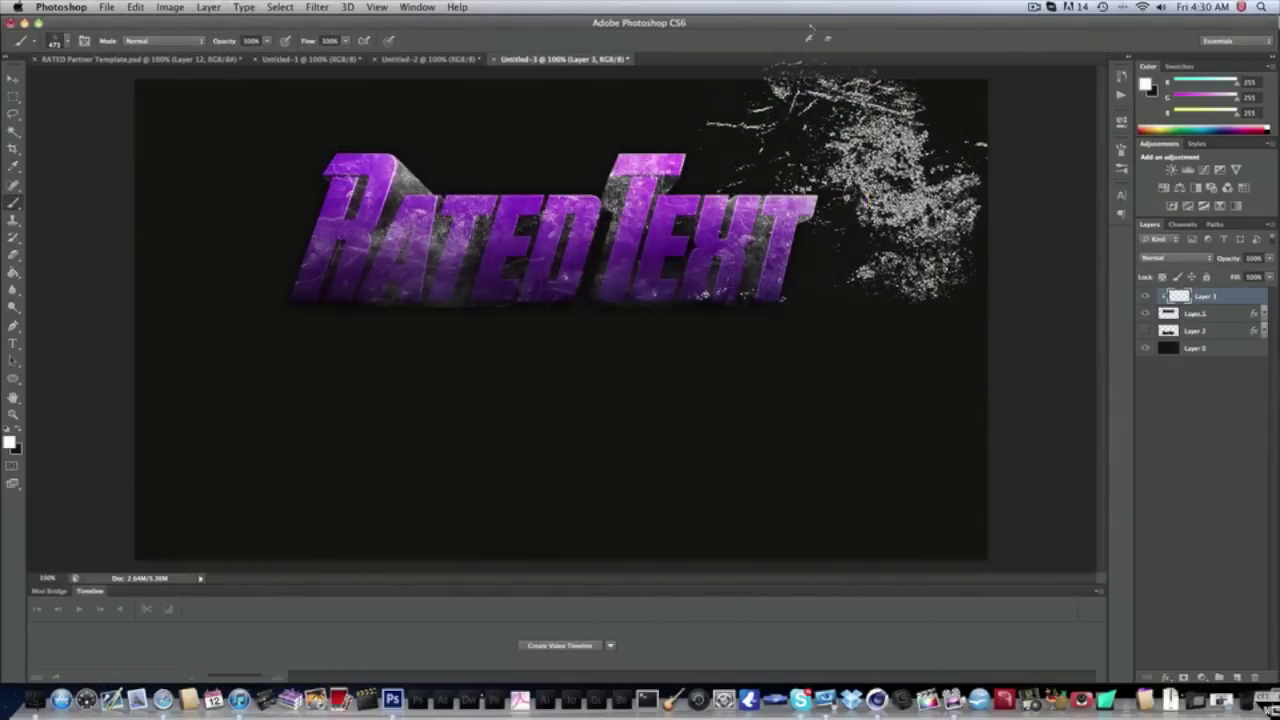
left_click(1165, 257)
left_click(1157, 385)
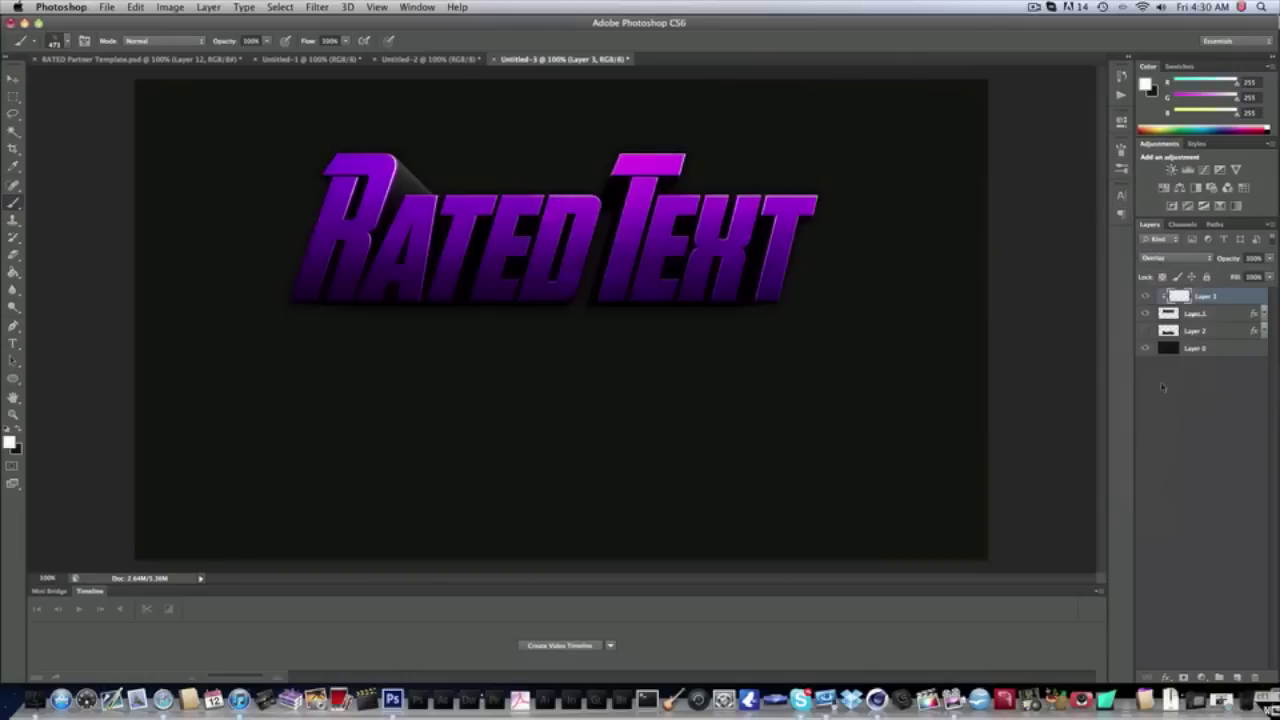
- Lower the opacity of the white grunge layer over the purple text to 35%
double_click(1252, 258)
type("35")
key("Return")
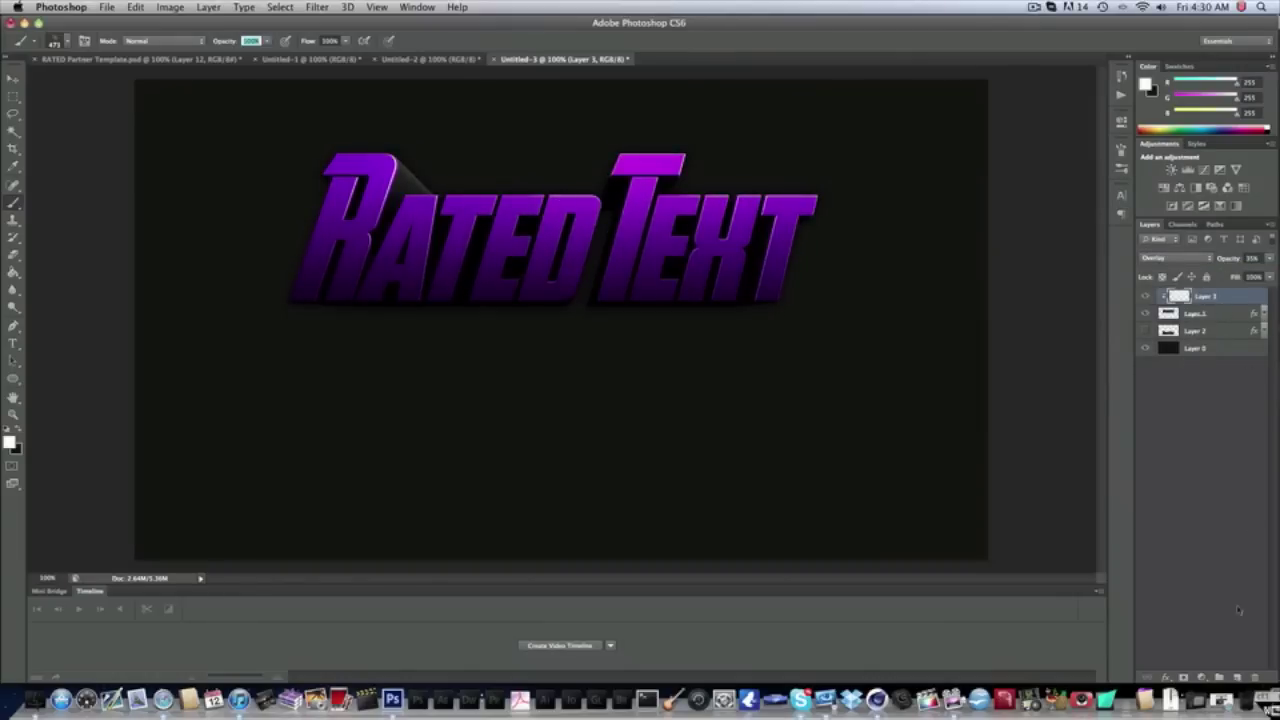
- Add another new layer clipped to the purple text, set the foreground colour to black and stamp grunge texture across the lettering
left_click(1237, 677)
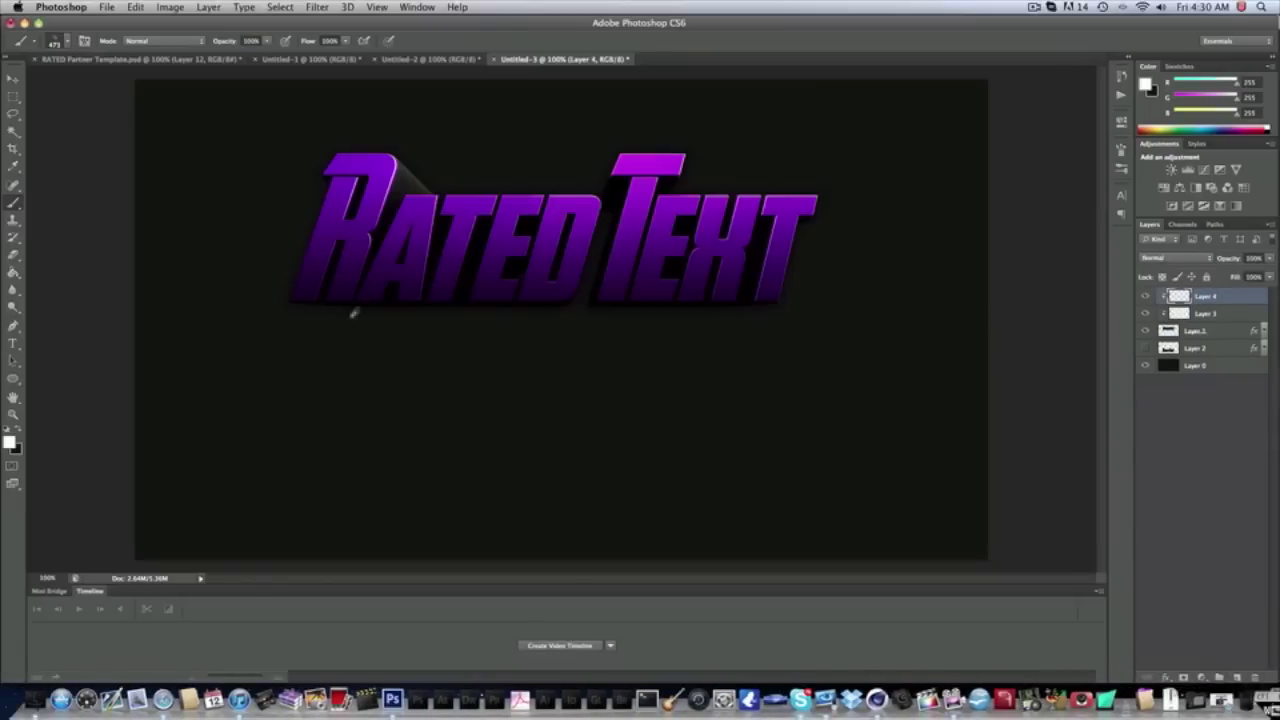
left_click(9, 440)
left_click_drag(852, 352, 955, 399)
left_click(1094, 222)
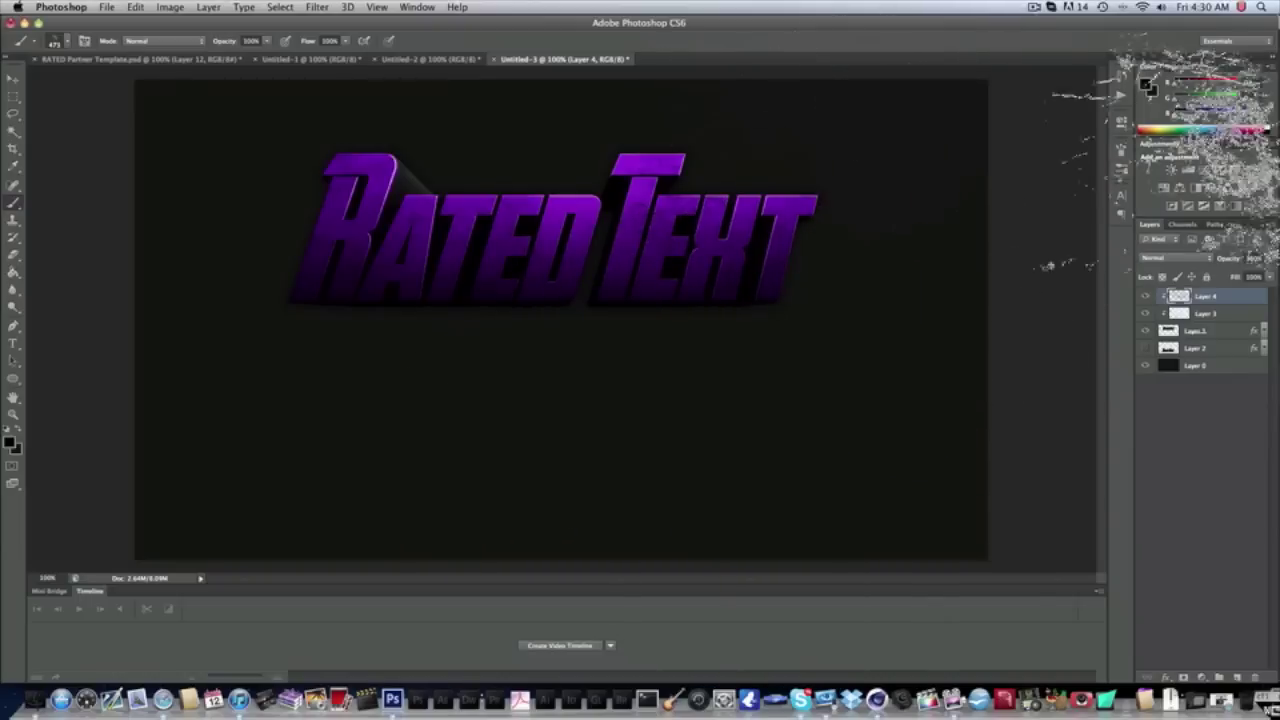
- Set the black grunge layer's blend mode to Overlay and its opacity to 35%
left_click(1157, 258)
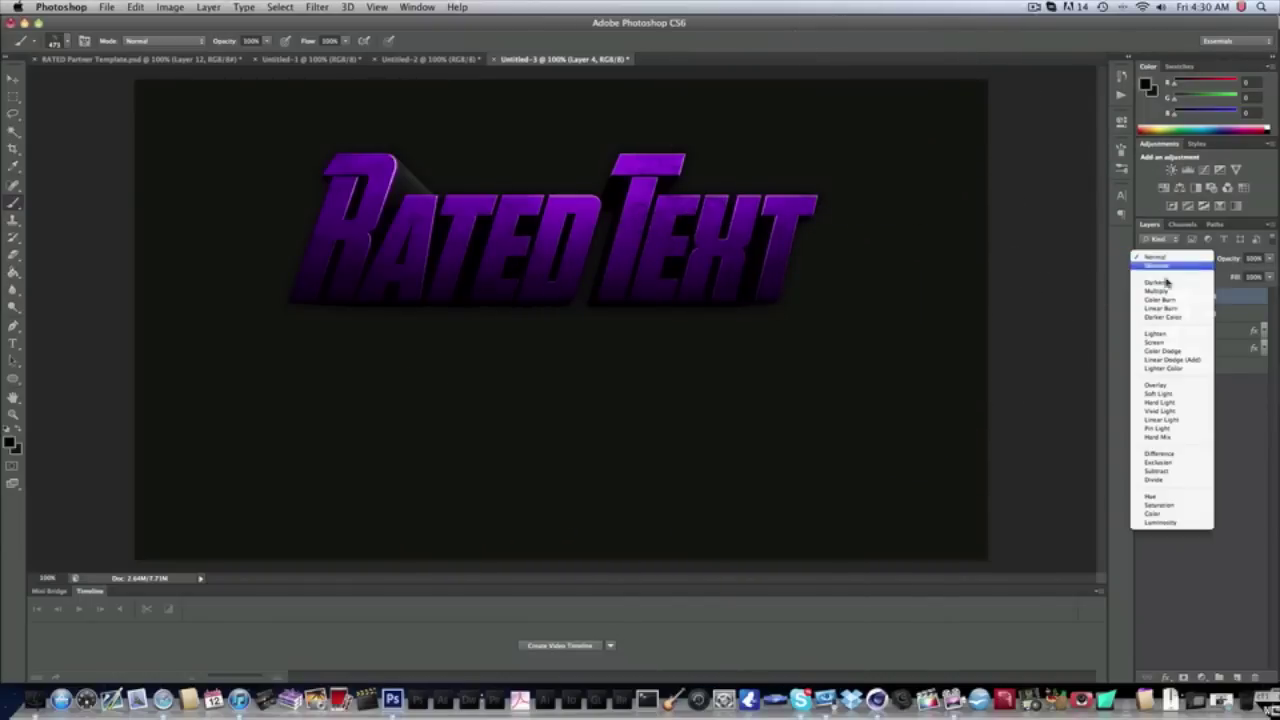
left_click(1178, 385)
left_click(1251, 258)
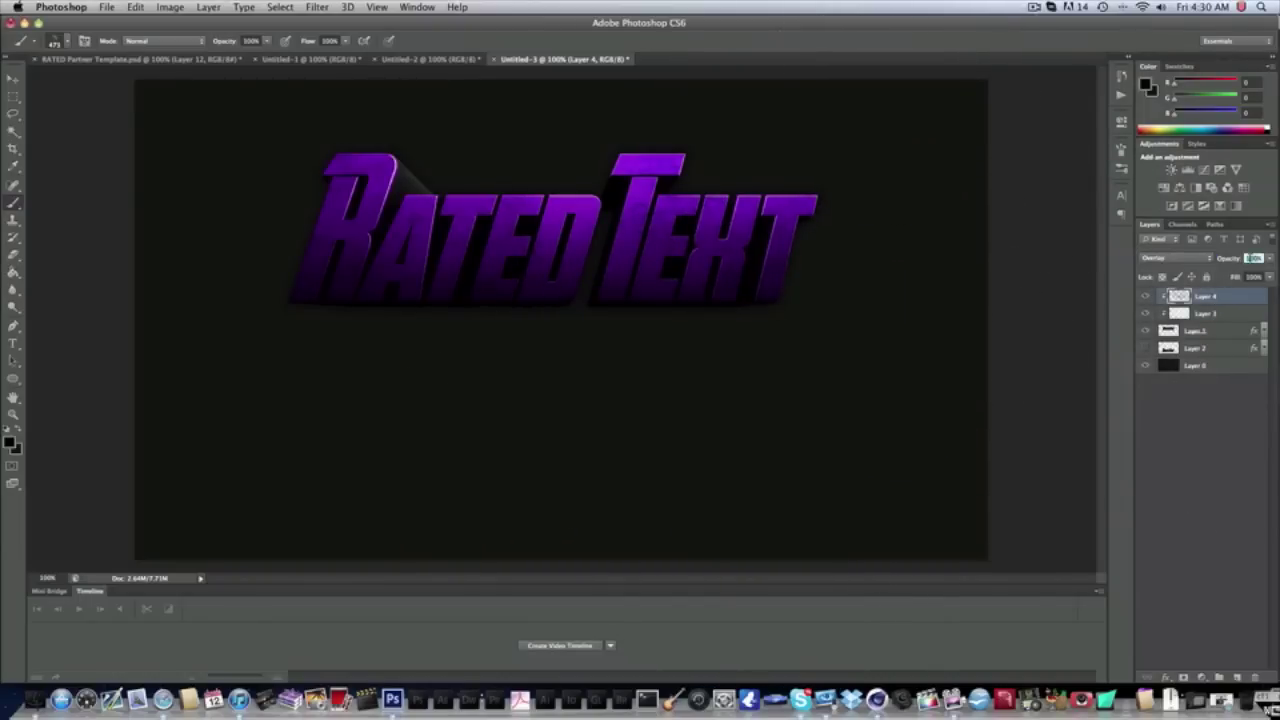
type("35")
key("Return")
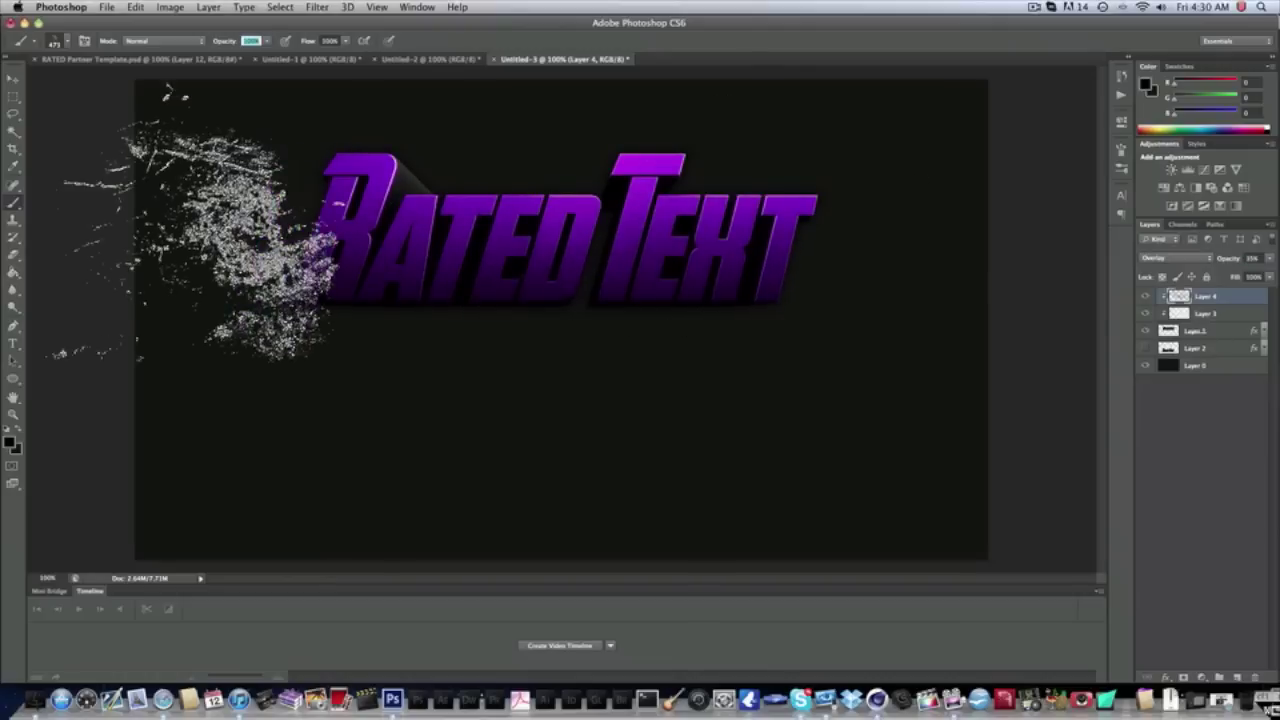
- Merge both clipped grunge layers down into the purple text layer, and show the hidden metal text layer again
key("v")
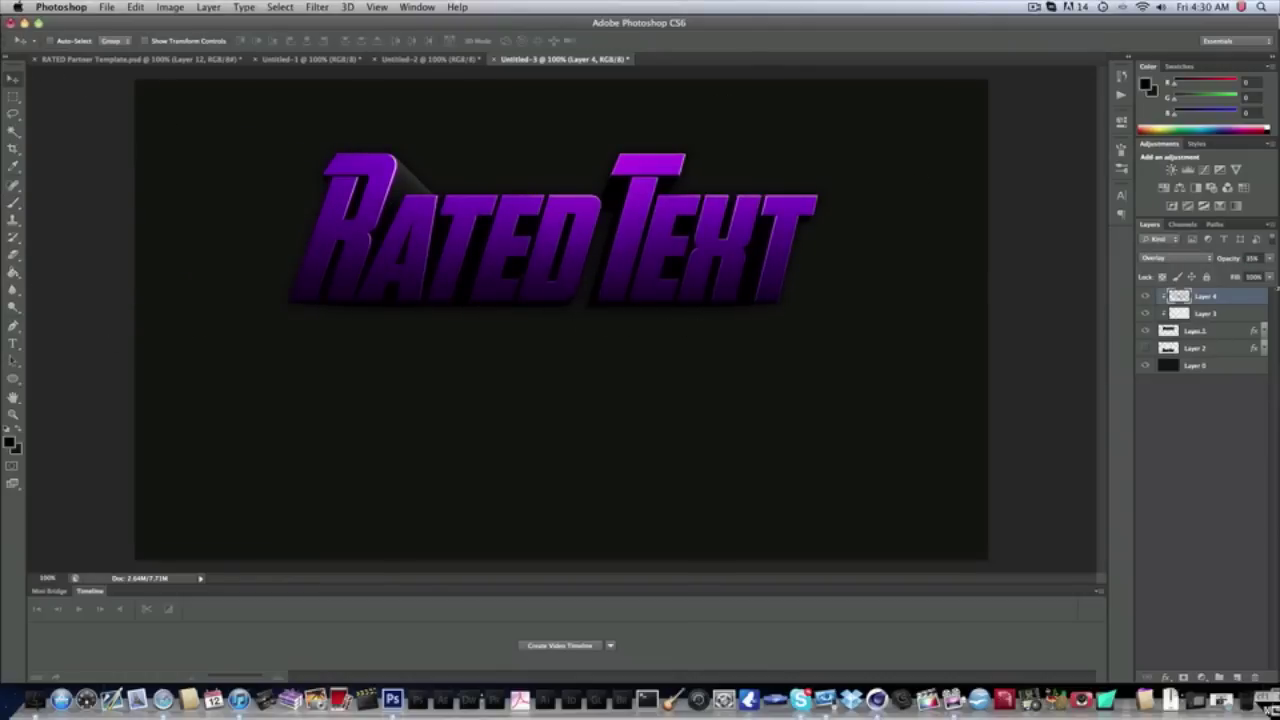
left_click(1221, 318)
right_click(1221, 318)
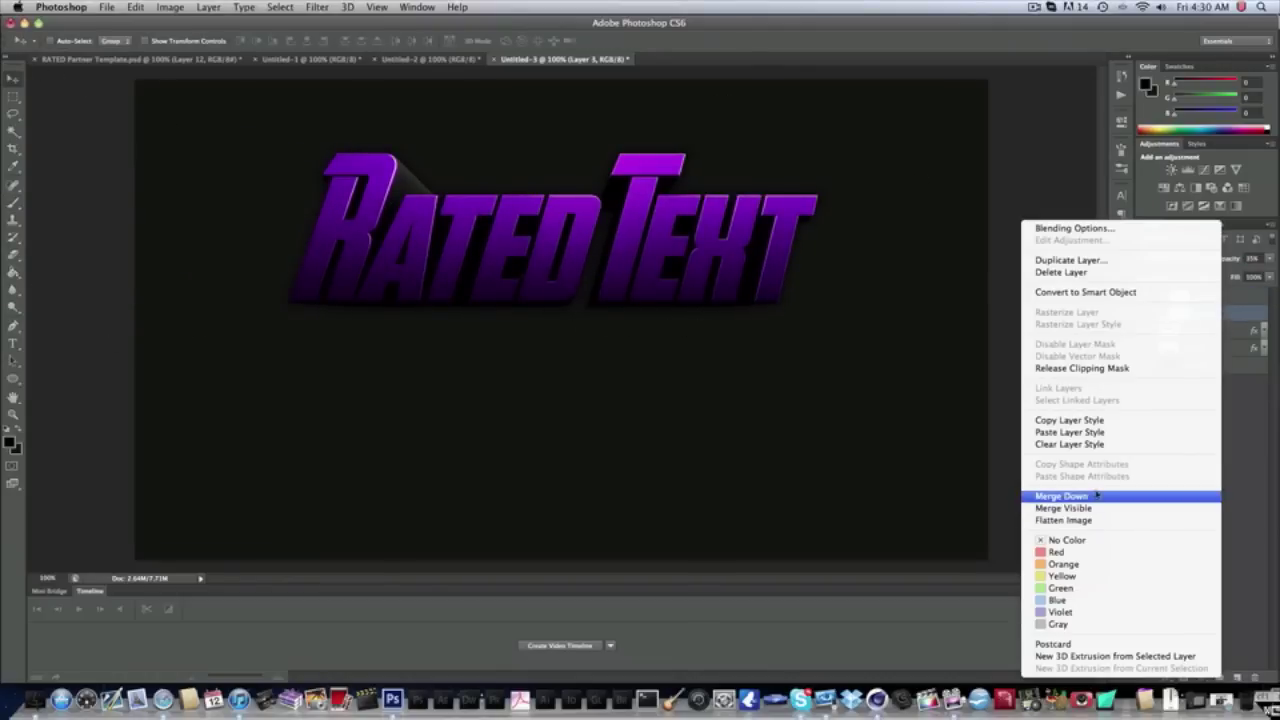
left_click(1052, 492)
left_click(1222, 300)
right_click(1222, 300)
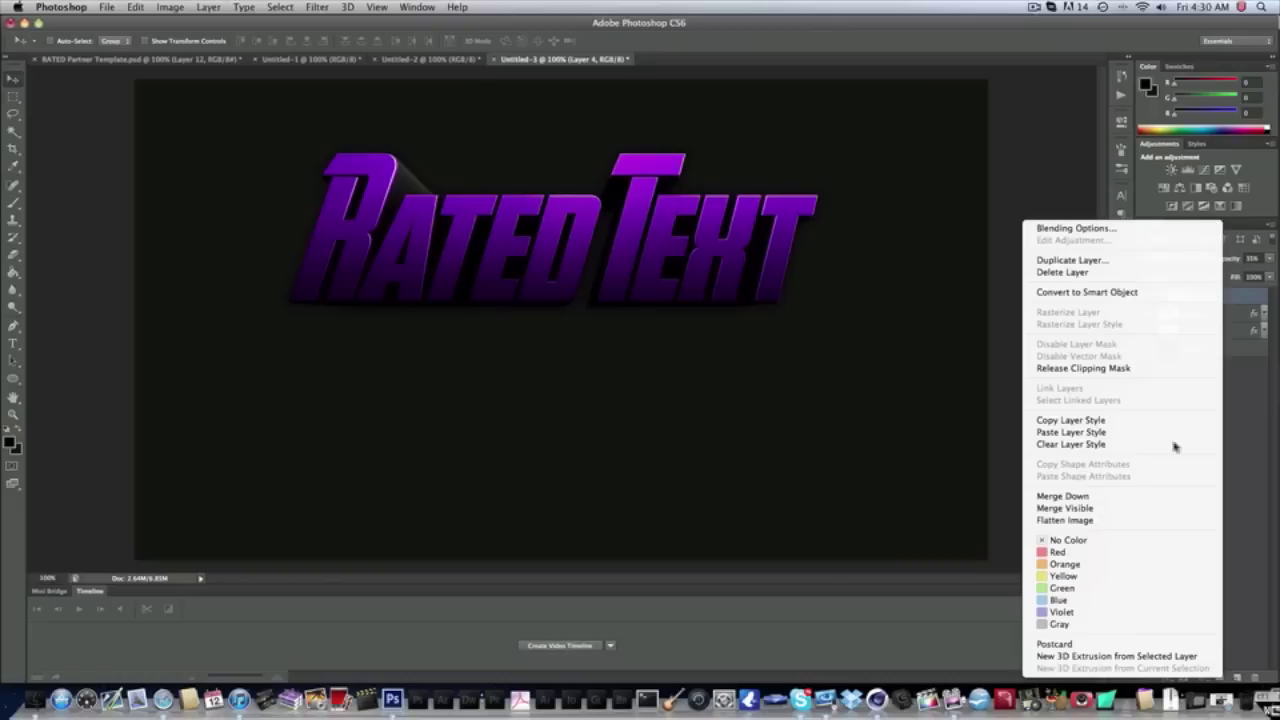
left_click(1108, 497)
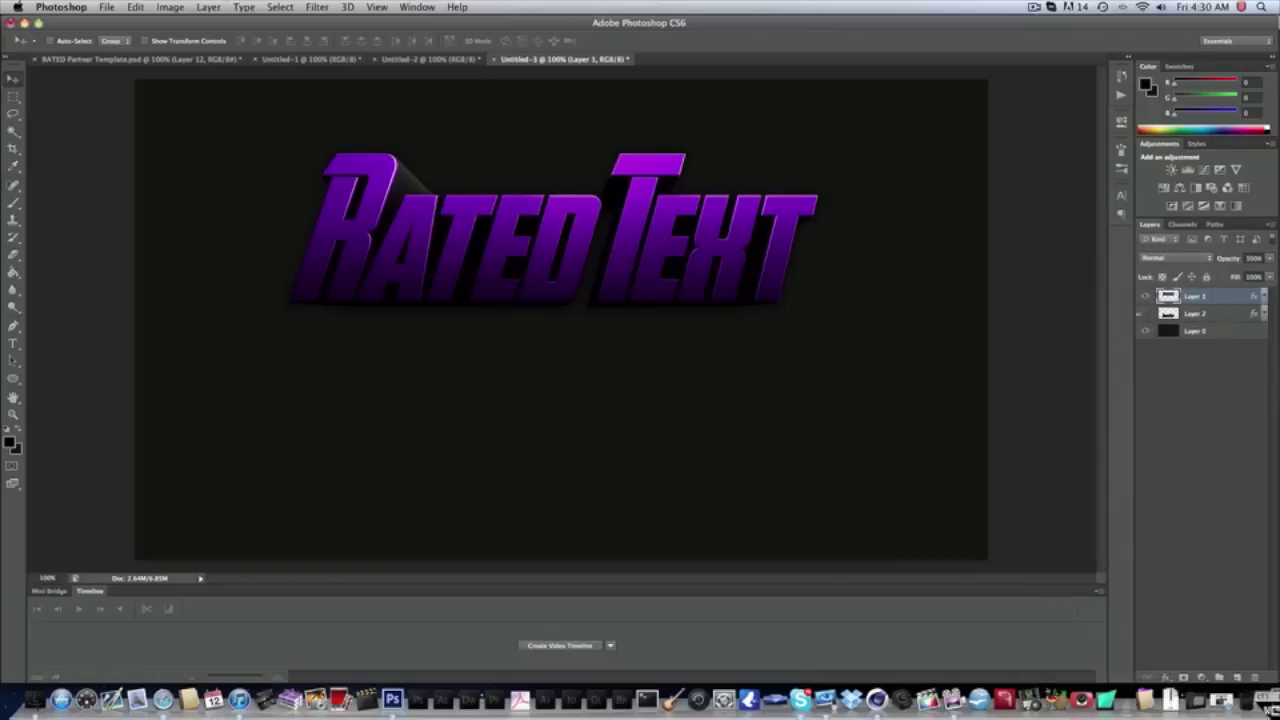
left_click(1145, 316)
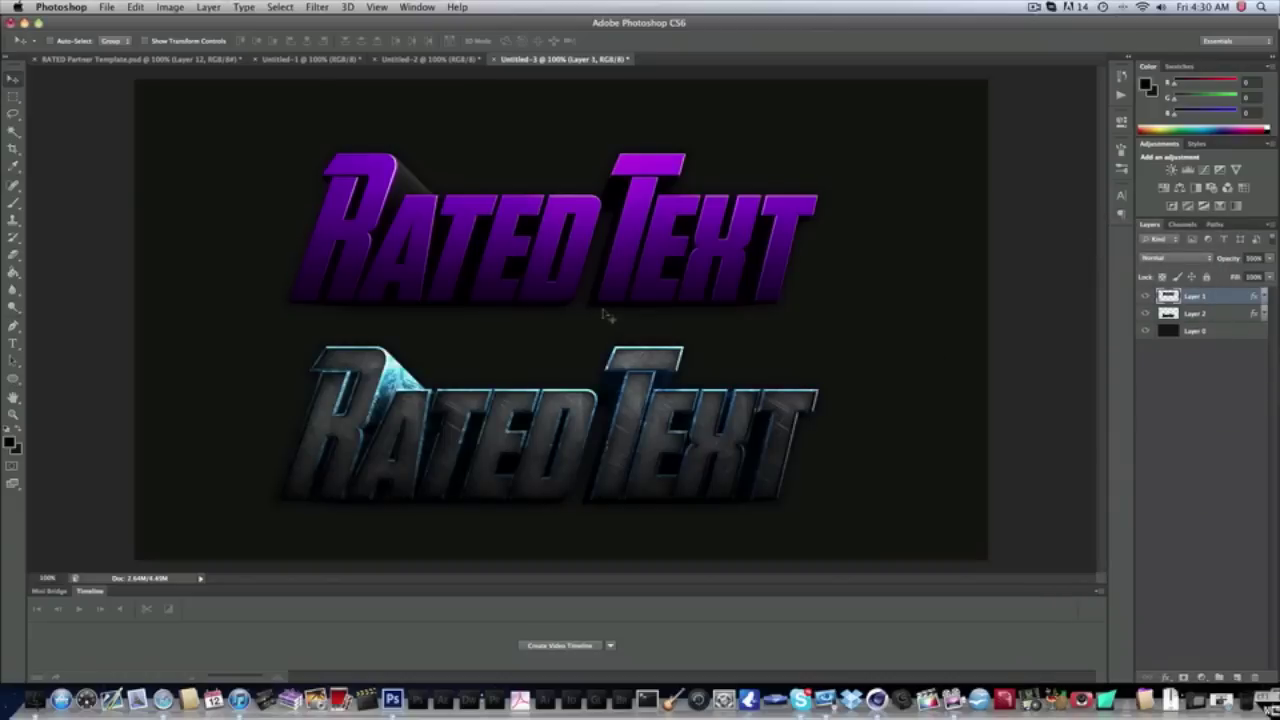
left_click(1208, 299)
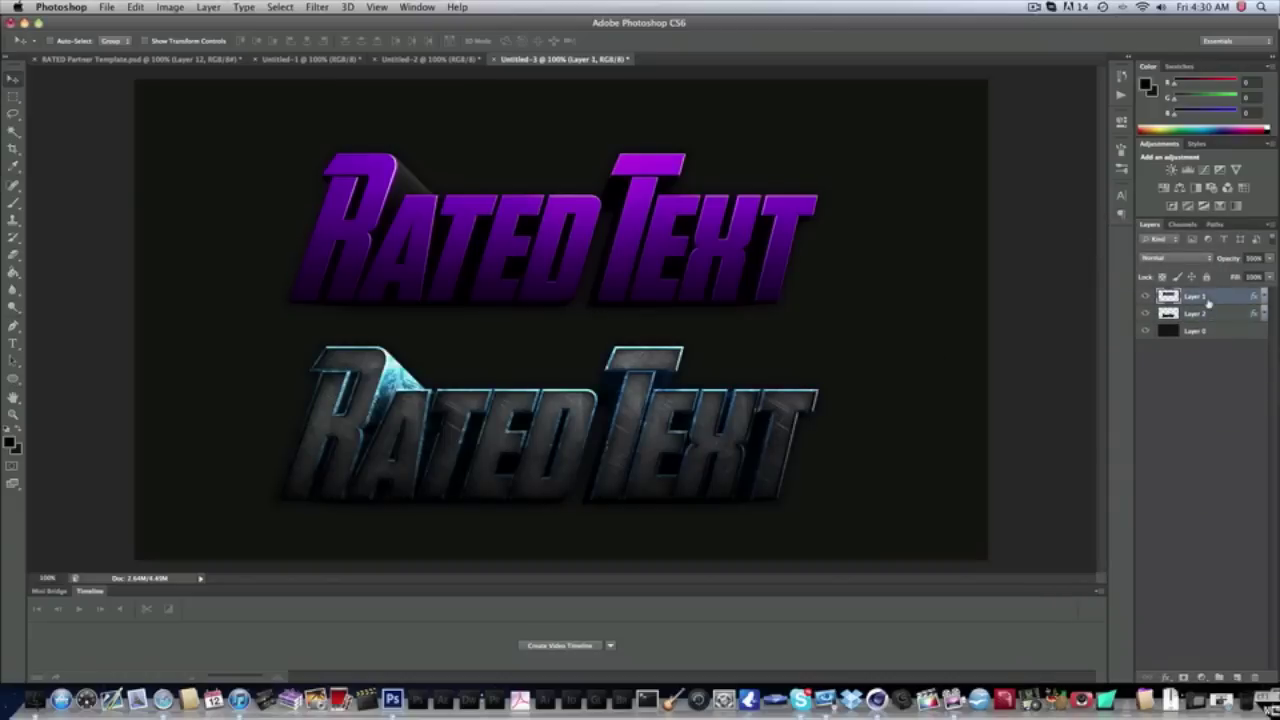